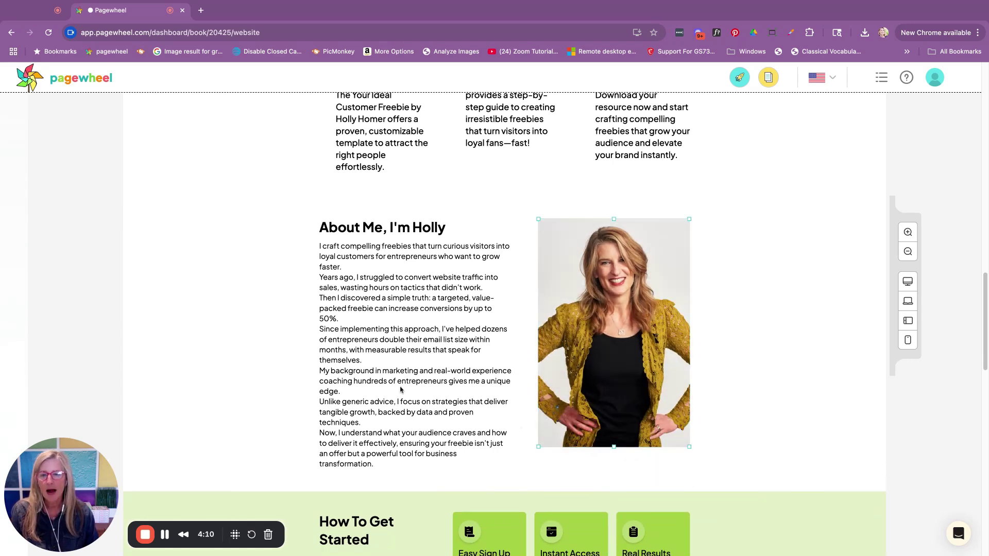
- Add the owner's last name to the end of the About Me section's heading
{"action": "scroll", "coordinate": [402, 390], "scroll_direction": "down", "scroll_amount": 1}
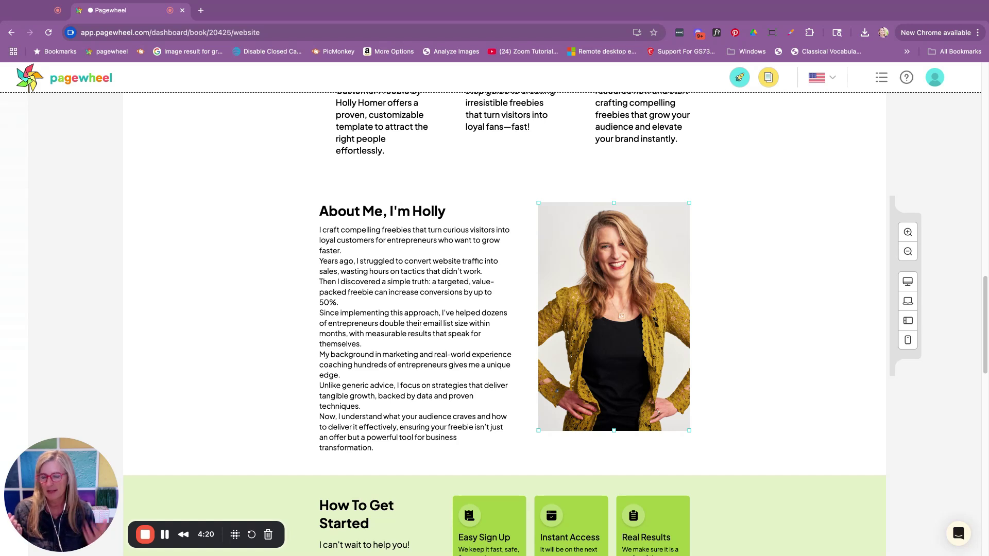
{"action": "left_click", "coordinate": [450, 212]}
{"action": "type", "text": "Homer"}
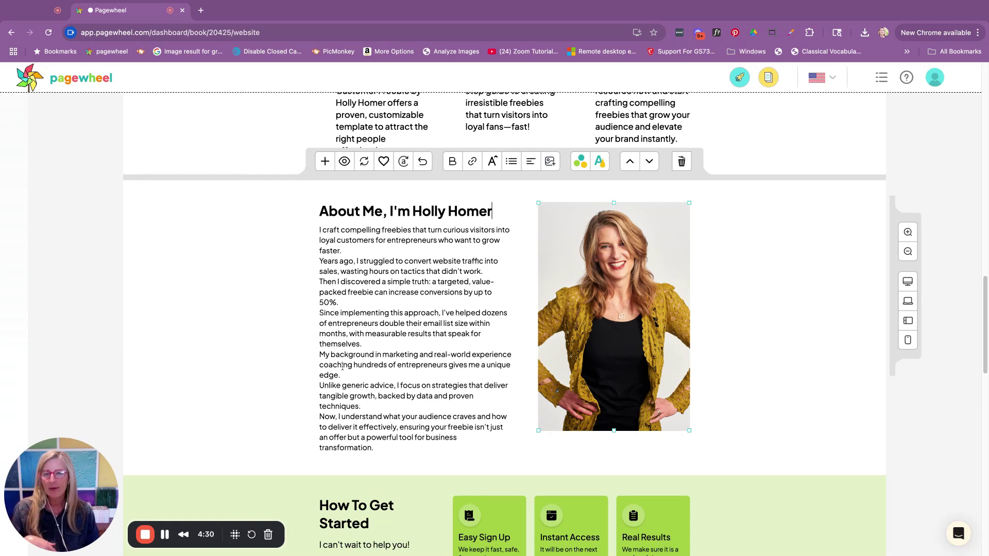
{"action": "left_click_drag", "start_coordinate": [397, 365], "coordinate": [437, 364]}
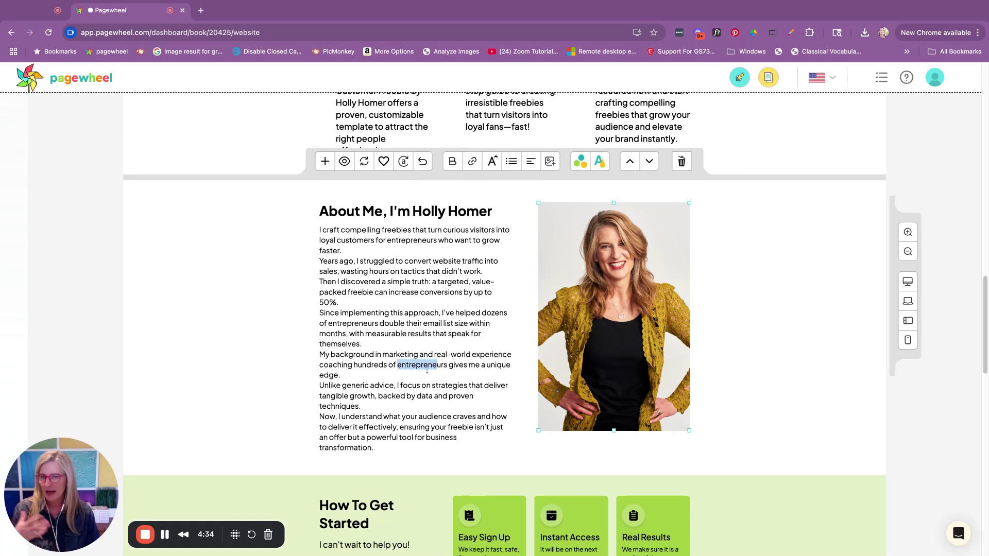
{"action": "left_click", "coordinate": [419, 313]}
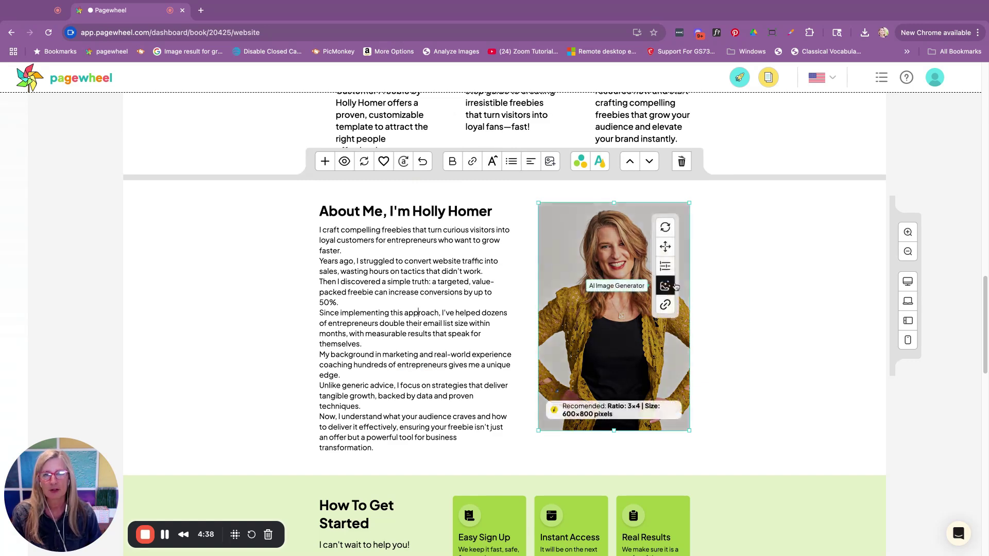
- Move the About Me section up the page until it sits directly beneath the red top bar
{"action": "left_click", "coordinate": [630, 161]}
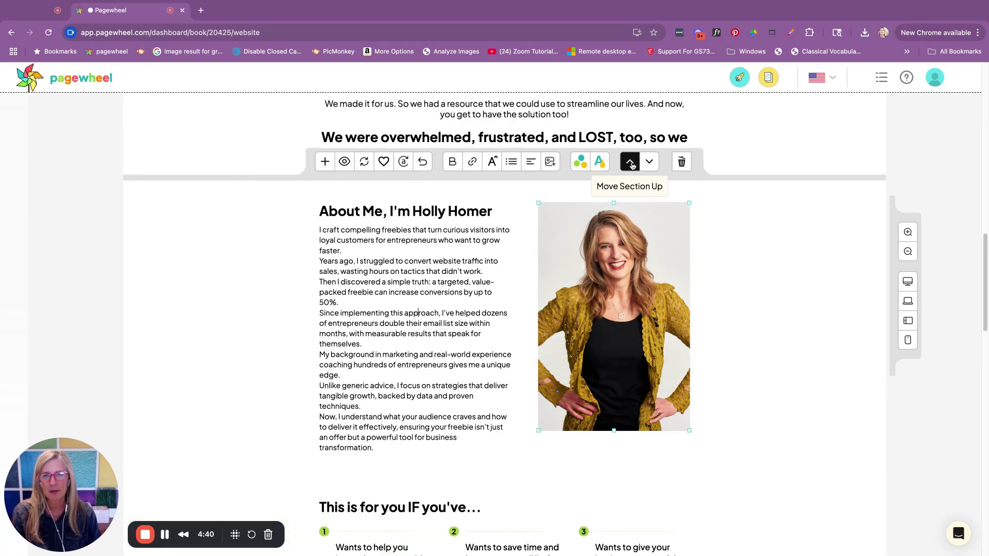
{"action": "left_click", "coordinate": [632, 164]}
{"action": "left_click", "coordinate": [632, 164]}
{"action": "left_click", "coordinate": [631, 165]}
{"action": "left_click", "coordinate": [632, 164]}
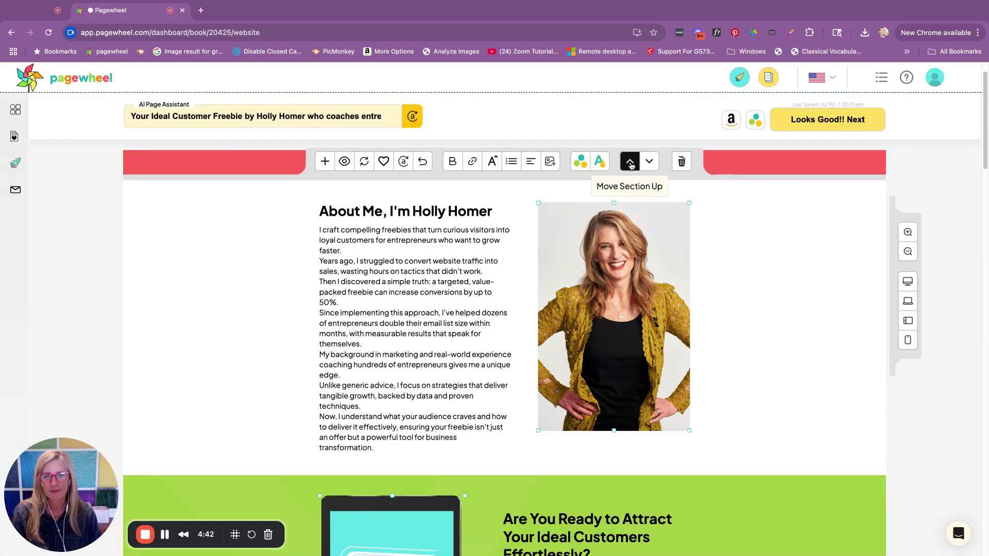
{"action": "scroll", "coordinate": [678, 426], "scroll_direction": "up", "scroll_amount": 1}
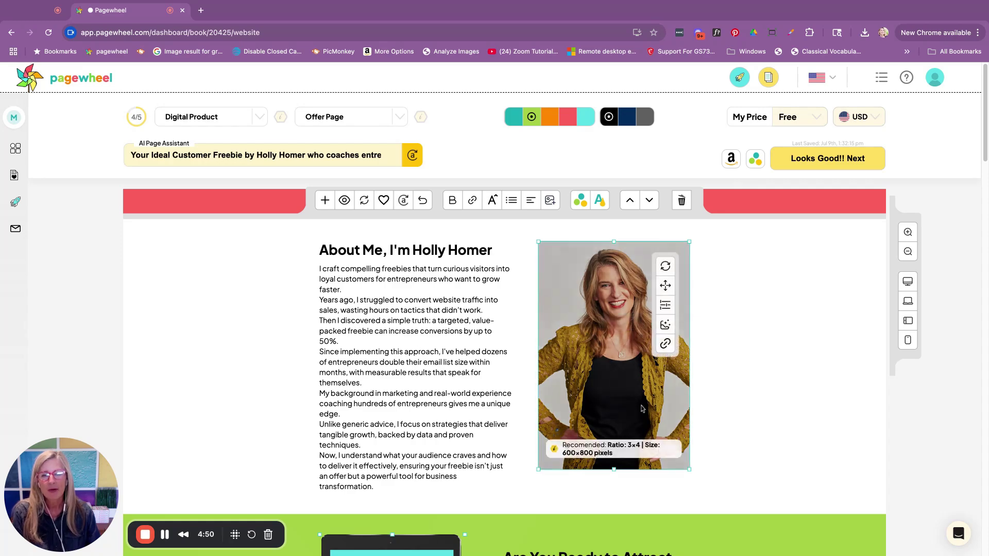
- Set the About Me section's background color to the pale aqua tint
{"action": "scroll", "coordinate": [728, 428], "scroll_direction": "down", "scroll_amount": 1}
{"action": "scroll", "coordinate": [728, 428], "scroll_direction": "down", "scroll_amount": 12}
{"action": "scroll", "coordinate": [728, 427], "scroll_direction": "up", "scroll_amount": 12}
{"action": "scroll", "coordinate": [728, 427], "scroll_direction": "up", "scroll_amount": 2}
{"action": "left_click", "coordinate": [576, 206]}
{"action": "left_click", "coordinate": [575, 208]}
{"action": "left_click", "coordinate": [578, 208]}
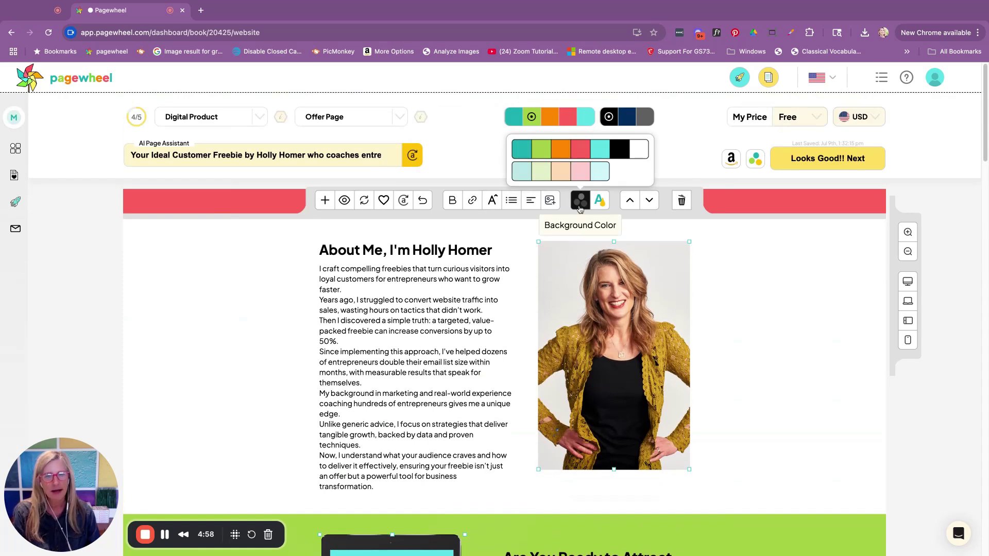
{"action": "left_click", "coordinate": [599, 171]}
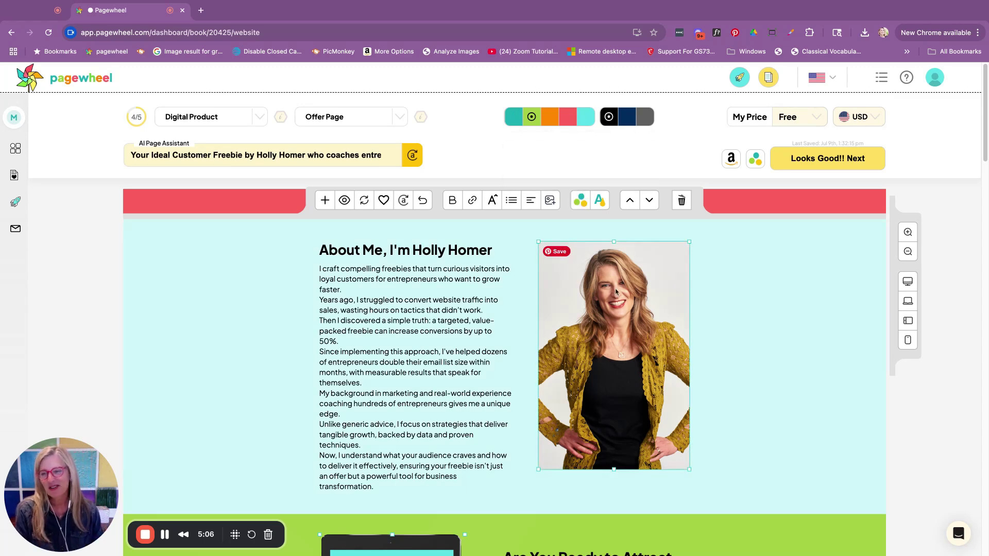
{"action": "scroll", "coordinate": [778, 370], "scroll_direction": "down", "scroll_amount": 5}
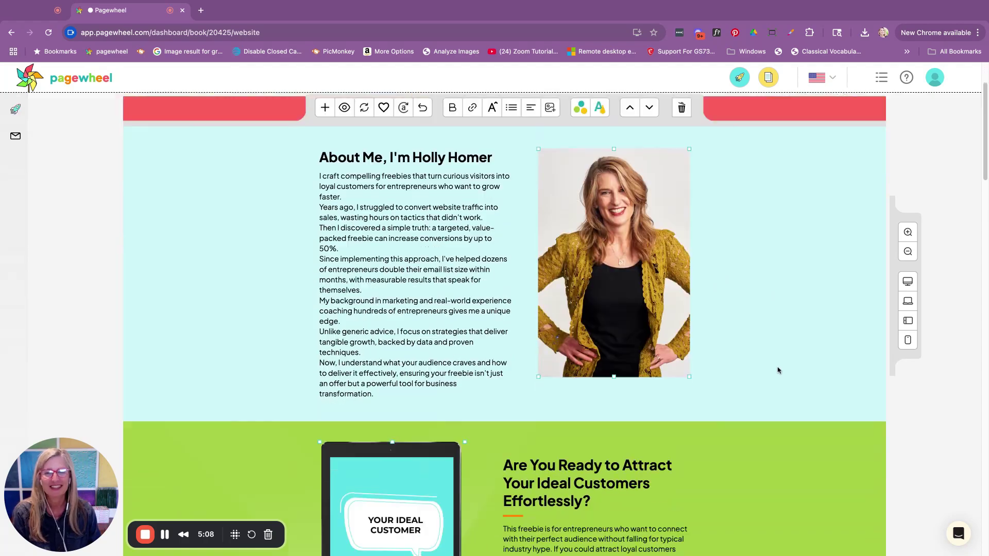
{"action": "scroll", "coordinate": [778, 371], "scroll_direction": "up", "scroll_amount": 3}
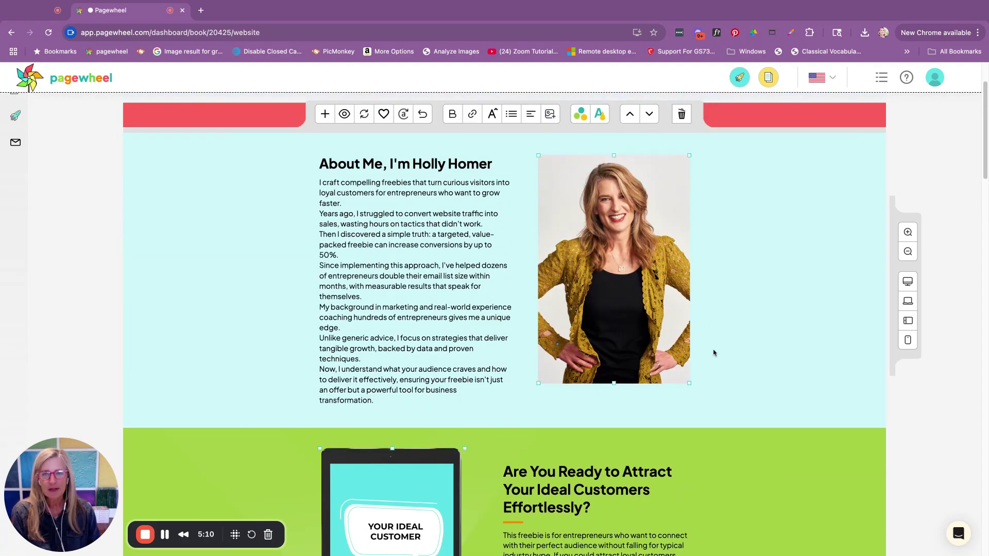
- Hide the "We were overwhelmed, frustrated, and LOST" section and the "This is for you IF you've..." section
{"action": "scroll", "coordinate": [711, 351], "scroll_direction": "down", "scroll_amount": 10}
{"action": "scroll", "coordinate": [707, 352], "scroll_direction": "down", "scroll_amount": 6}
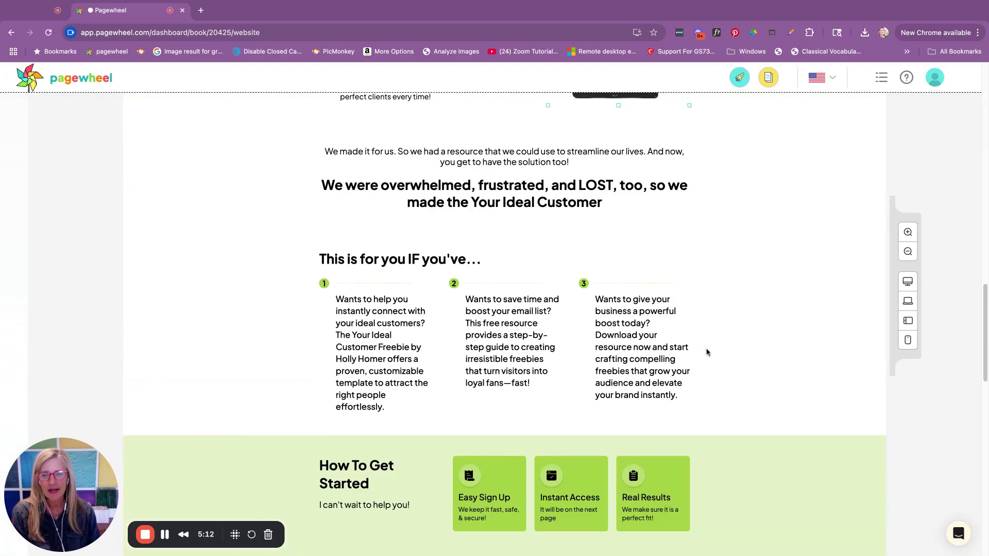
{"action": "scroll", "coordinate": [578, 381], "scroll_direction": "up", "scroll_amount": 8}
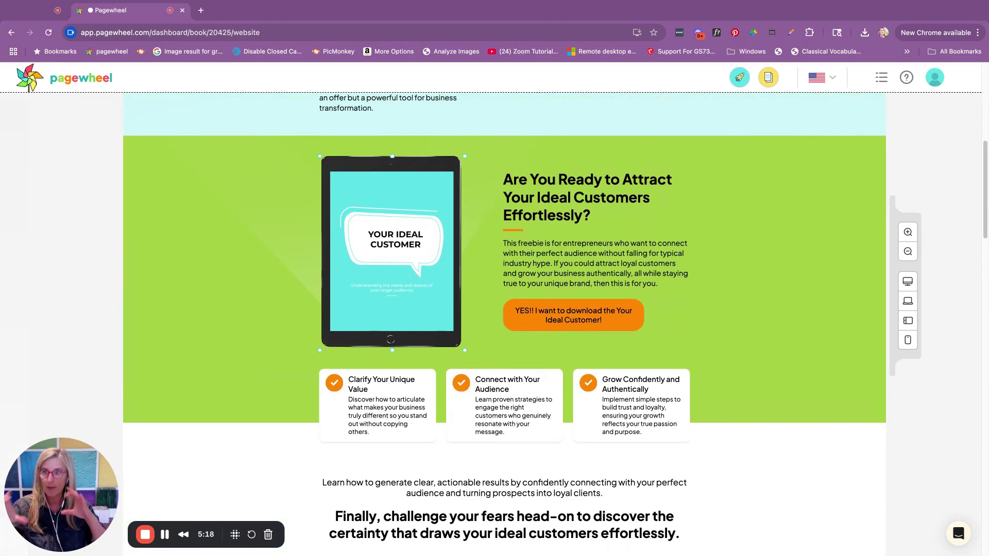
{"action": "scroll", "coordinate": [505, 271], "scroll_direction": "down", "scroll_amount": 3}
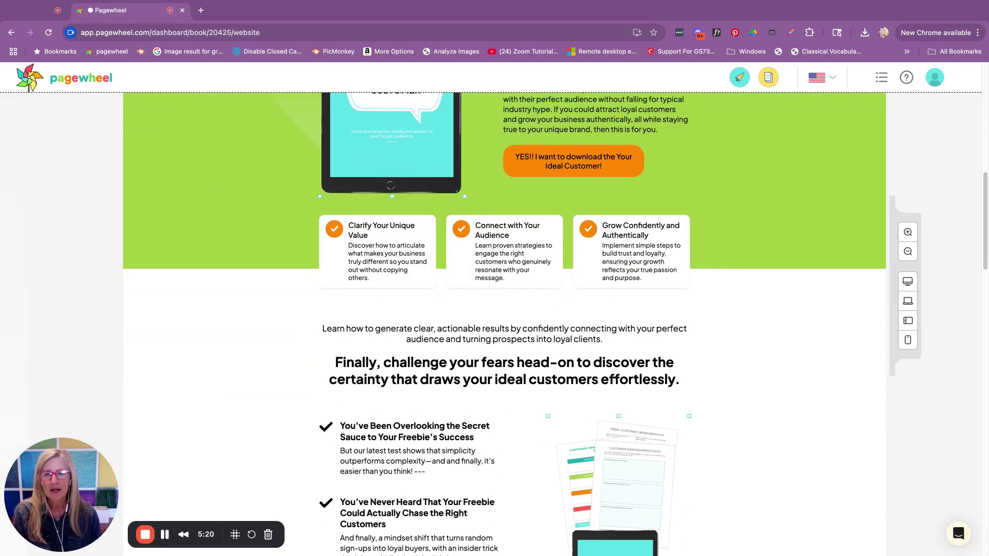
{"action": "scroll", "coordinate": [489, 367], "scroll_direction": "down", "scroll_amount": 8}
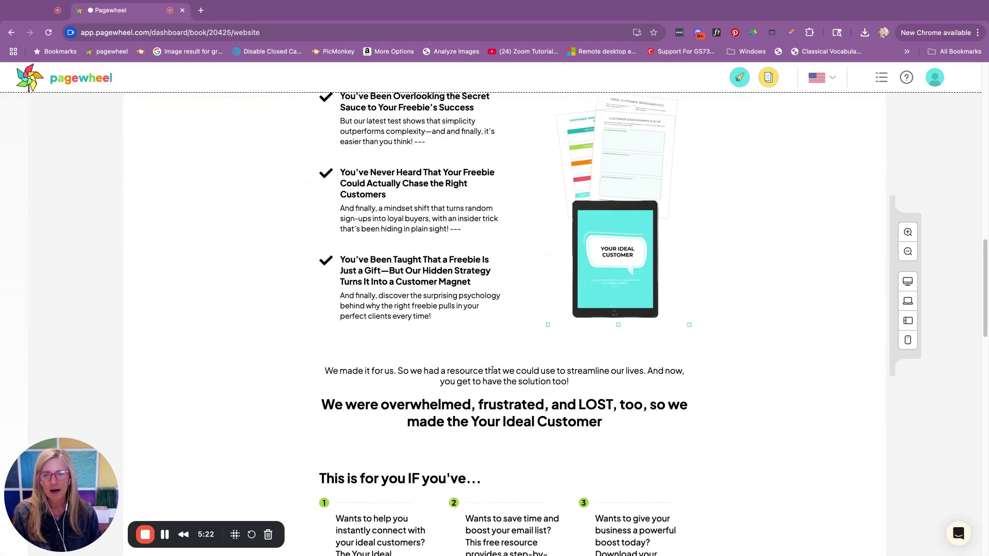
{"action": "mouse_move", "coordinate": [491, 297]}
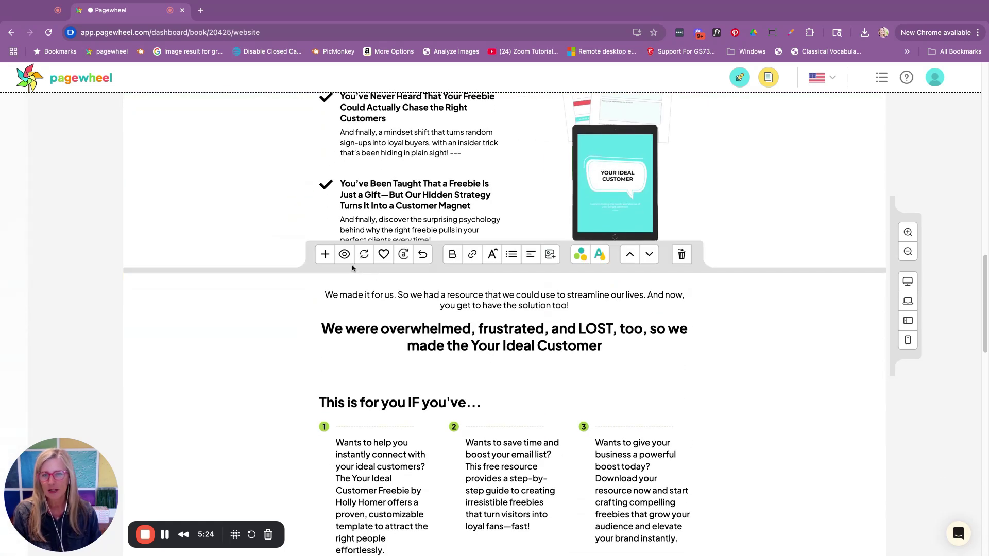
{"action": "mouse_move", "coordinate": [401, 404]}
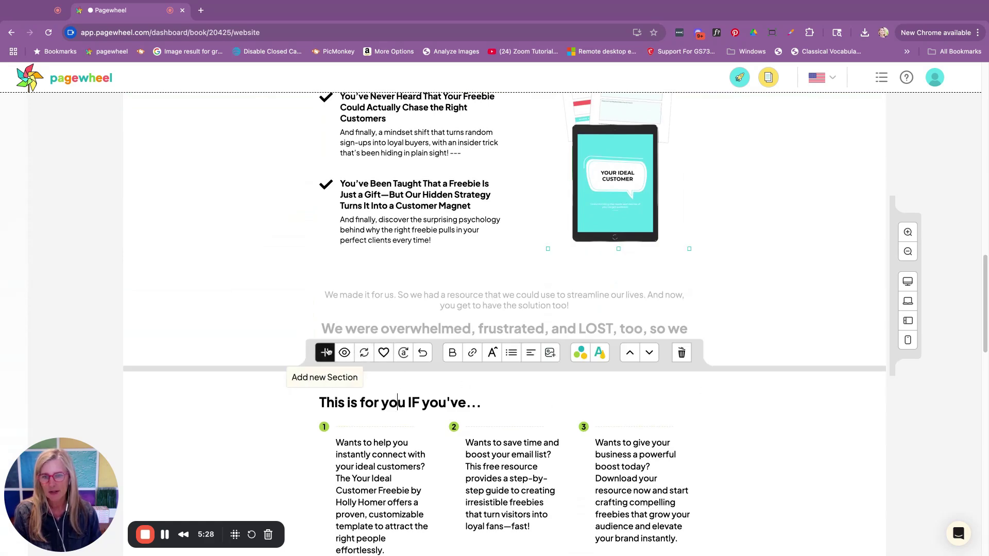
{"action": "left_click", "coordinate": [344, 352]}
{"action": "scroll", "coordinate": [640, 408], "scroll_direction": "down", "scroll_amount": 4}
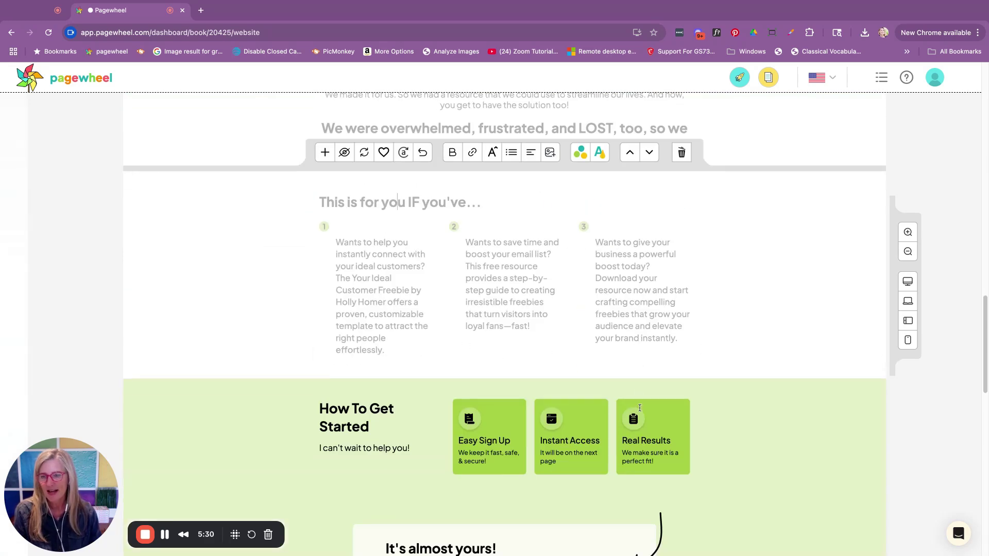
- Hide the "Finally, challenge your fears head-on" headline section and the three-point checklist section with the tablet image beneath it
{"action": "scroll", "coordinate": [669, 387], "scroll_direction": "up", "scroll_amount": 10}
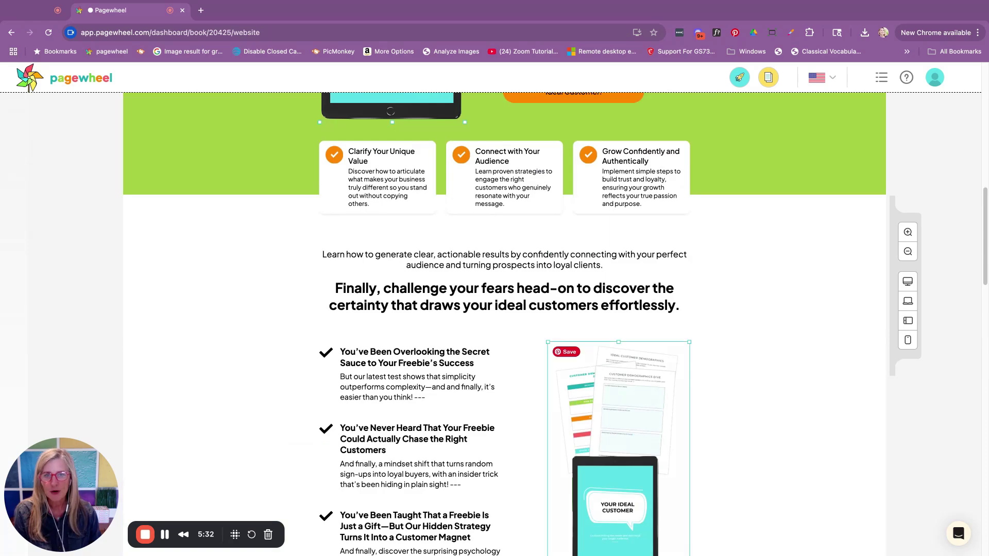
{"action": "scroll", "coordinate": [706, 369], "scroll_direction": "up", "scroll_amount": 8}
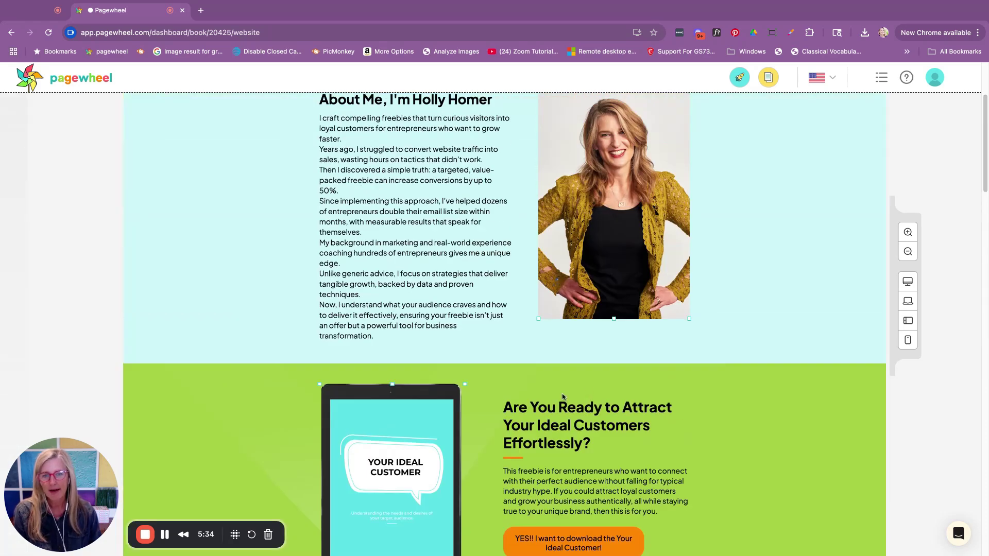
{"action": "scroll", "coordinate": [517, 392], "scroll_direction": "down", "scroll_amount": 9}
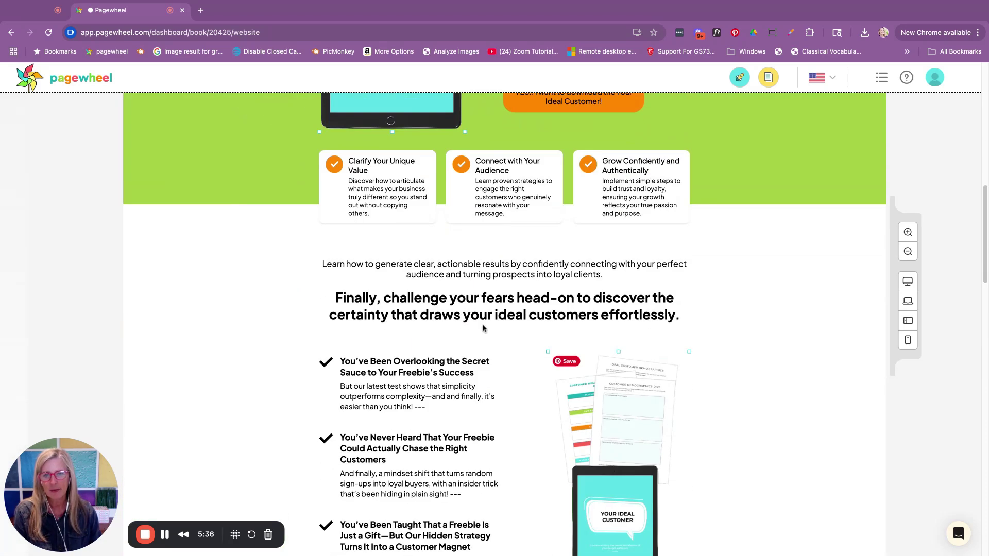
{"action": "left_click", "coordinate": [345, 223]}
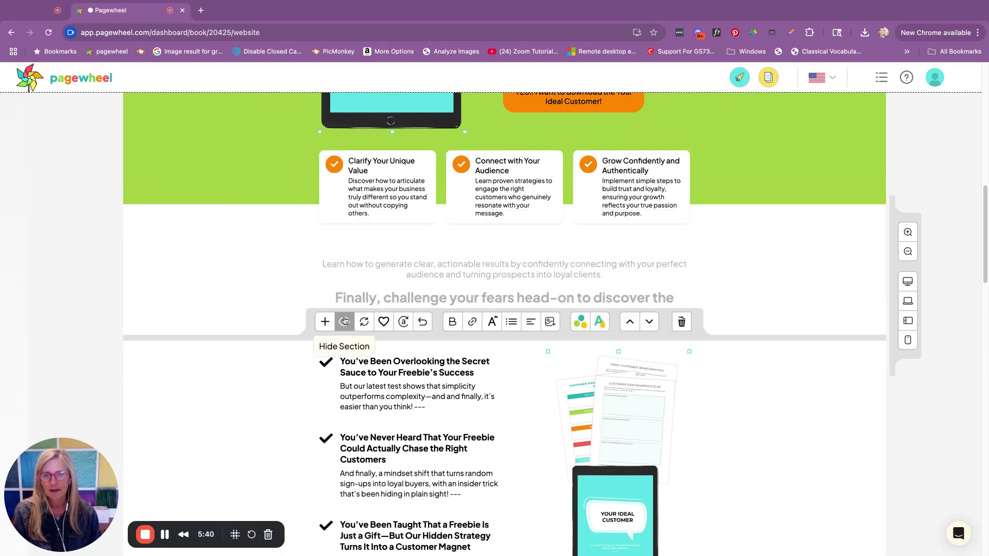
{"action": "left_click", "coordinate": [345, 321]}
{"action": "scroll", "coordinate": [597, 374], "scroll_direction": "up", "scroll_amount": 4}
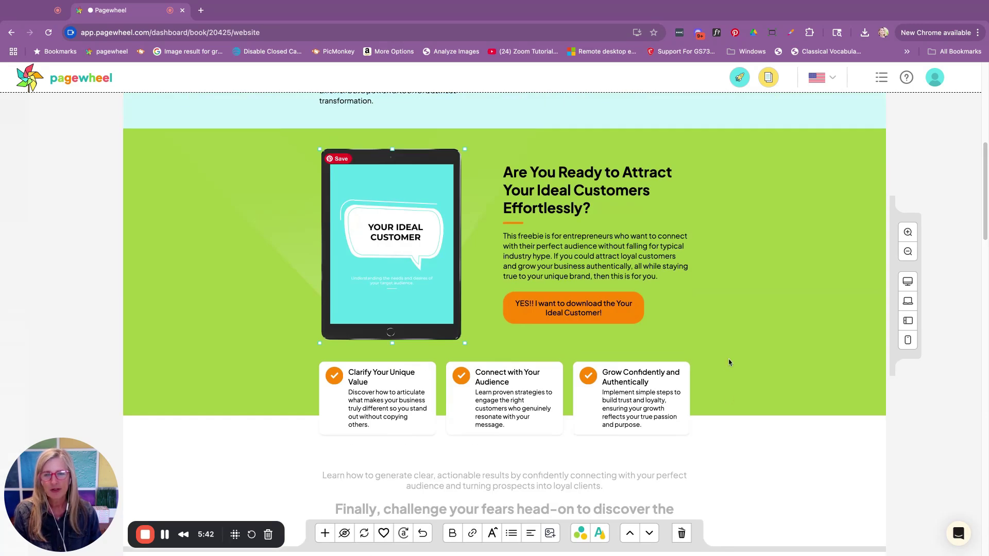
- Move the green "Are You Ready to Attract Your Ideal Customers Effortlessly?" section down to directly above How To Get Started
{"action": "scroll", "coordinate": [633, 437], "scroll_direction": "down", "scroll_amount": 1}
{"action": "scroll", "coordinate": [637, 437], "scroll_direction": "down", "scroll_amount": 14}
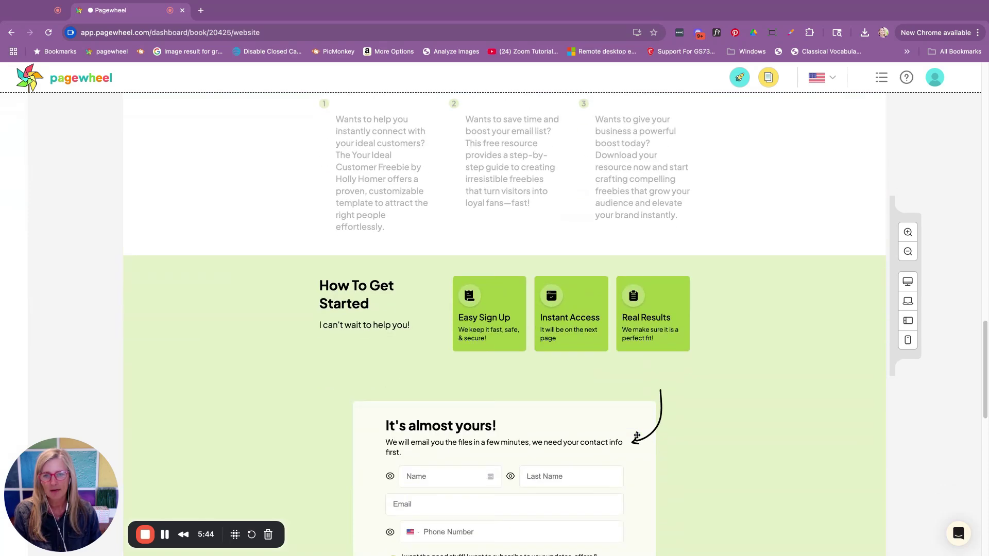
{"action": "scroll", "coordinate": [569, 378], "scroll_direction": "up", "scroll_amount": 8}
{"action": "scroll", "coordinate": [570, 378], "scroll_direction": "up", "scroll_amount": 10}
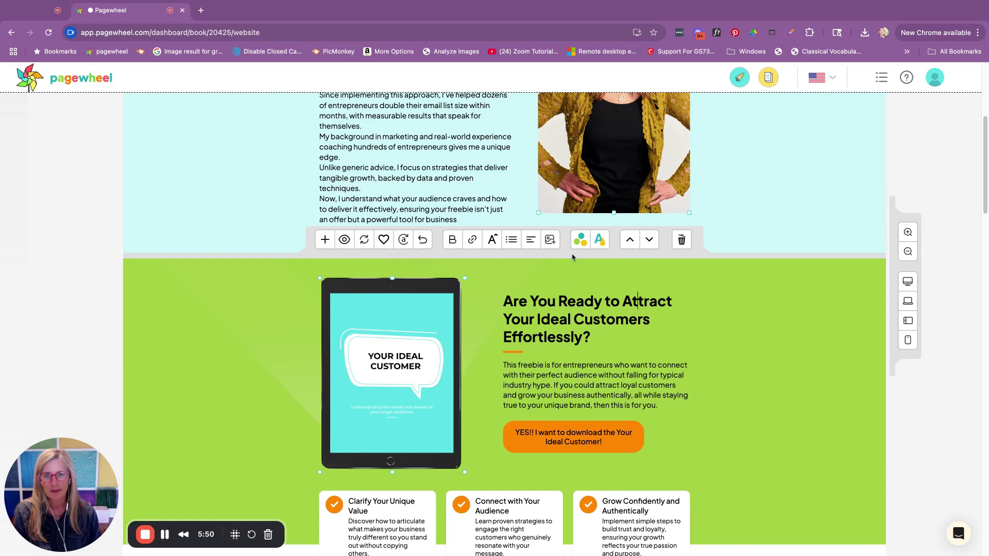
{"action": "left_click", "coordinate": [648, 247]}
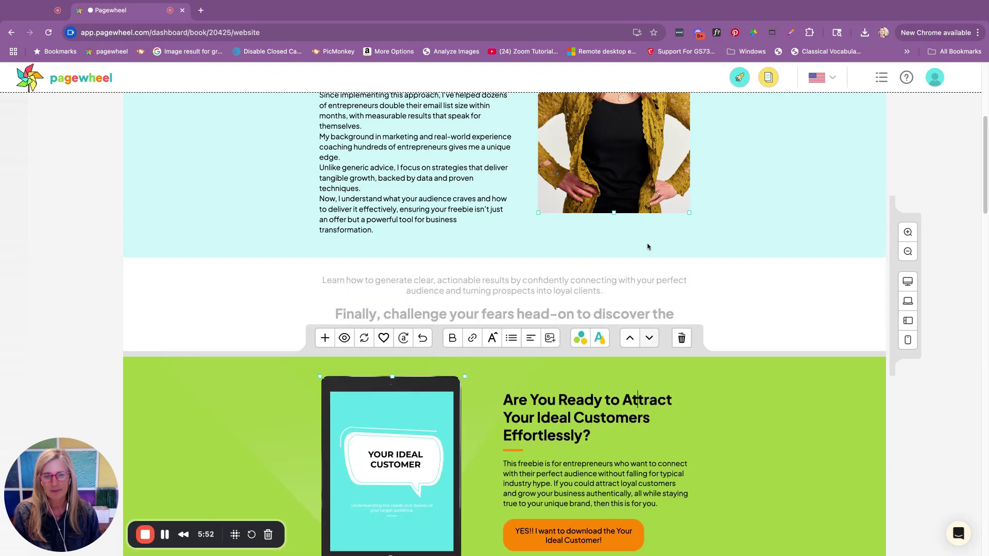
{"action": "left_click", "coordinate": [650, 338]}
{"action": "scroll", "coordinate": [651, 382], "scroll_direction": "down", "scroll_amount": 10}
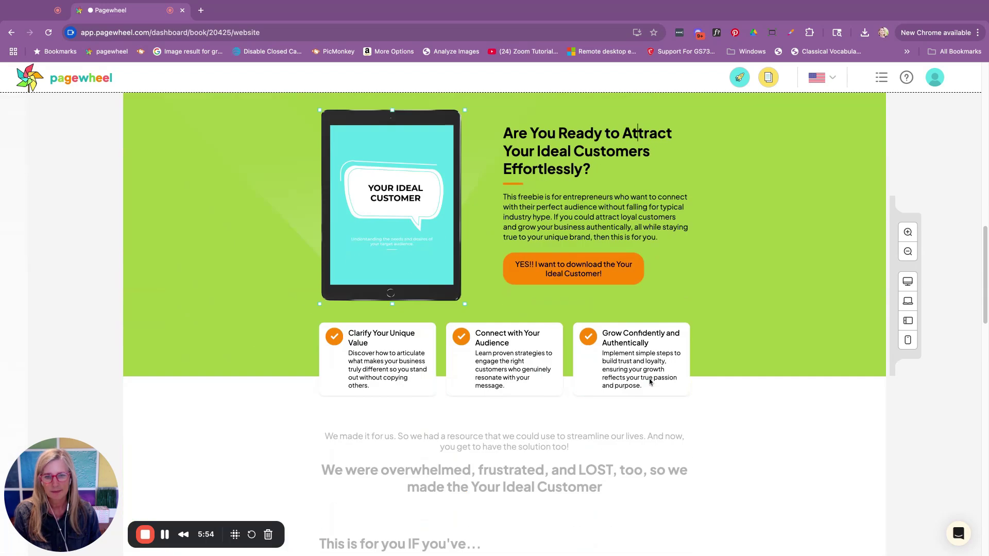
{"action": "scroll", "coordinate": [626, 173], "scroll_direction": "up", "scroll_amount": 2}
{"action": "left_click", "coordinate": [649, 175]}
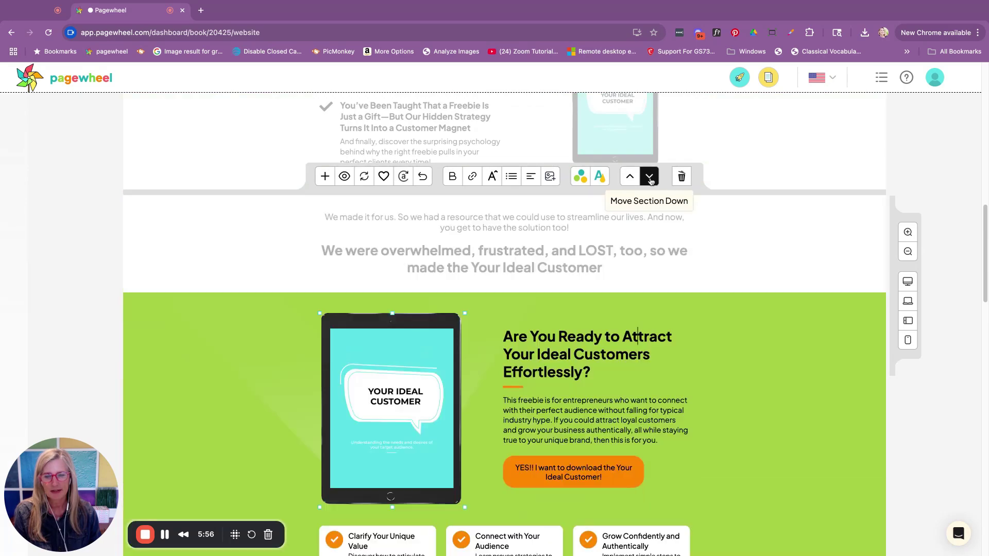
{"action": "scroll", "coordinate": [653, 262], "scroll_direction": "down", "scroll_amount": 6}
{"action": "scroll", "coordinate": [649, 216], "scroll_direction": "up", "scroll_amount": 4}
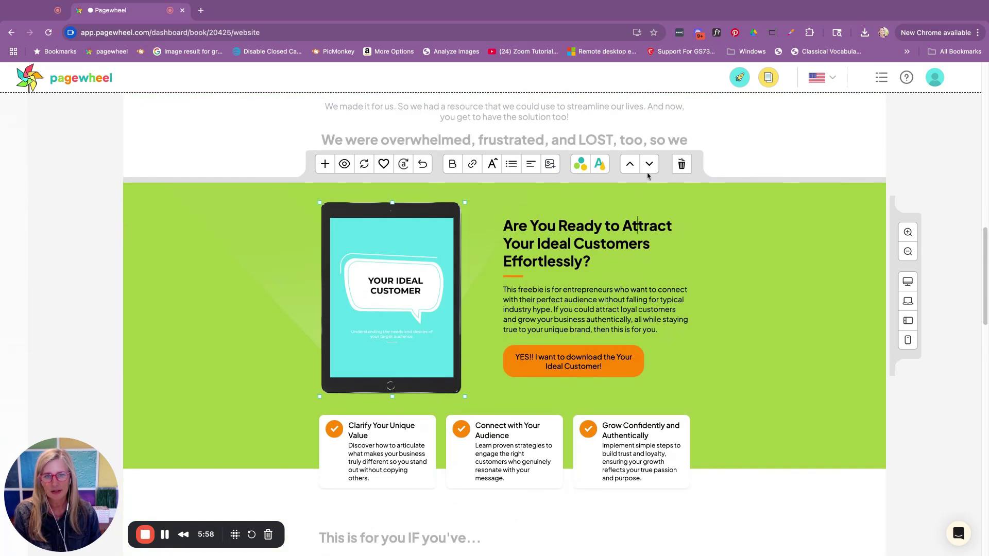
{"action": "left_click", "coordinate": [649, 165]}
{"action": "scroll", "coordinate": [644, 262], "scroll_direction": "down", "scroll_amount": 6}
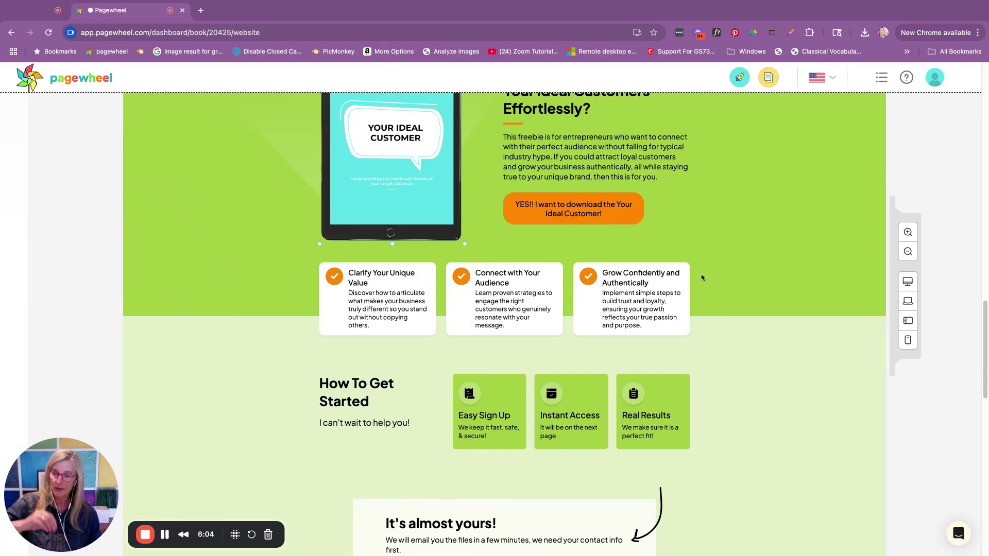
- Add a photo section with a text block and an image to its right directly below the About Me section
{"action": "scroll", "coordinate": [701, 278], "scroll_direction": "up", "scroll_amount": 15}
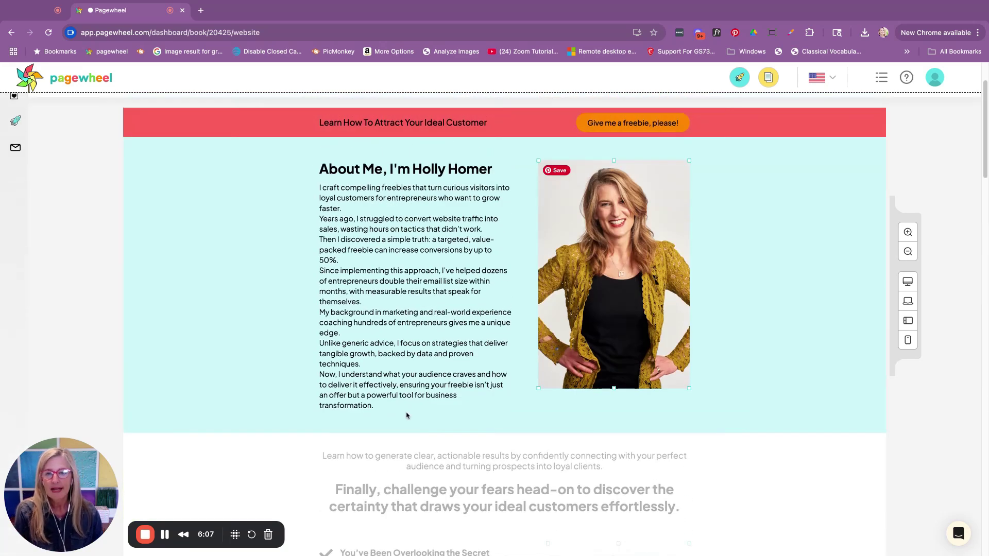
{"action": "left_click", "coordinate": [421, 394]}
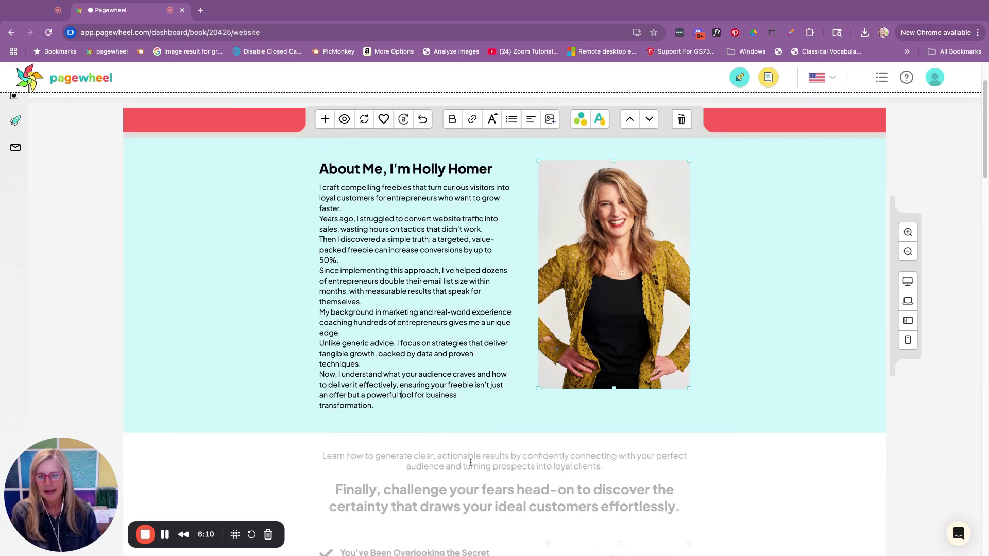
{"action": "left_click", "coordinate": [320, 128]}
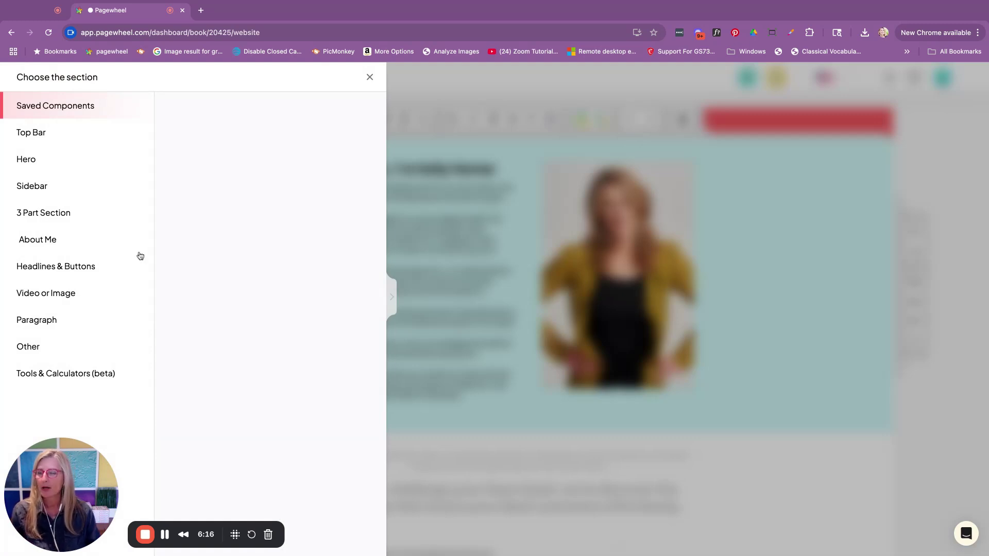
{"action": "left_click", "coordinate": [57, 300]}
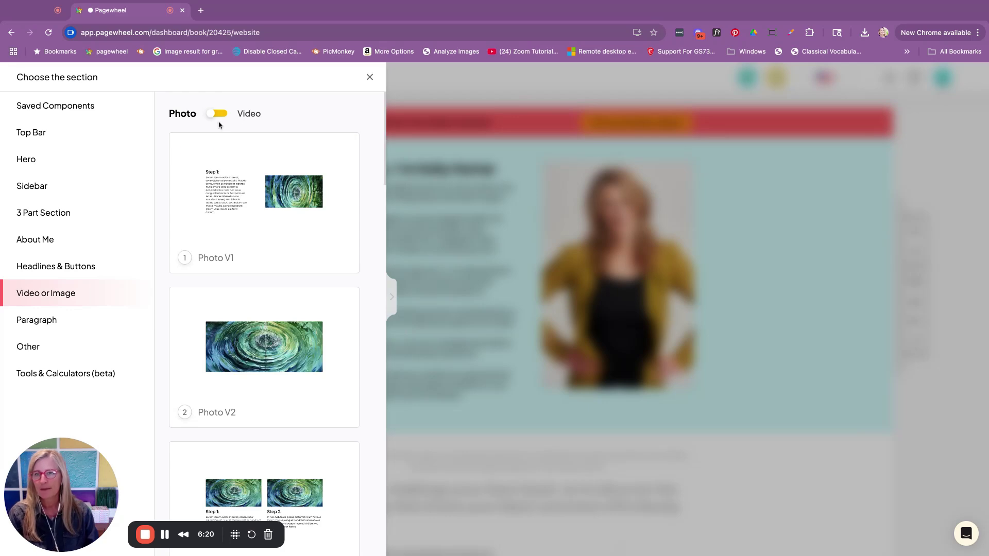
{"action": "scroll", "coordinate": [252, 248], "scroll_direction": "down", "scroll_amount": 7}
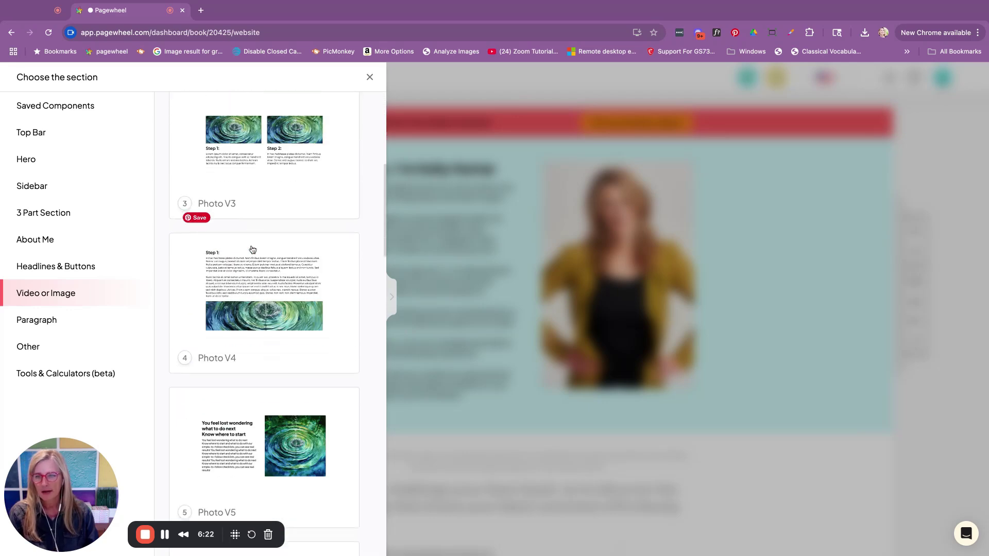
{"action": "scroll", "coordinate": [252, 250], "scroll_direction": "down", "scroll_amount": 8}
{"action": "scroll", "coordinate": [265, 330], "scroll_direction": "up", "scroll_amount": 1}
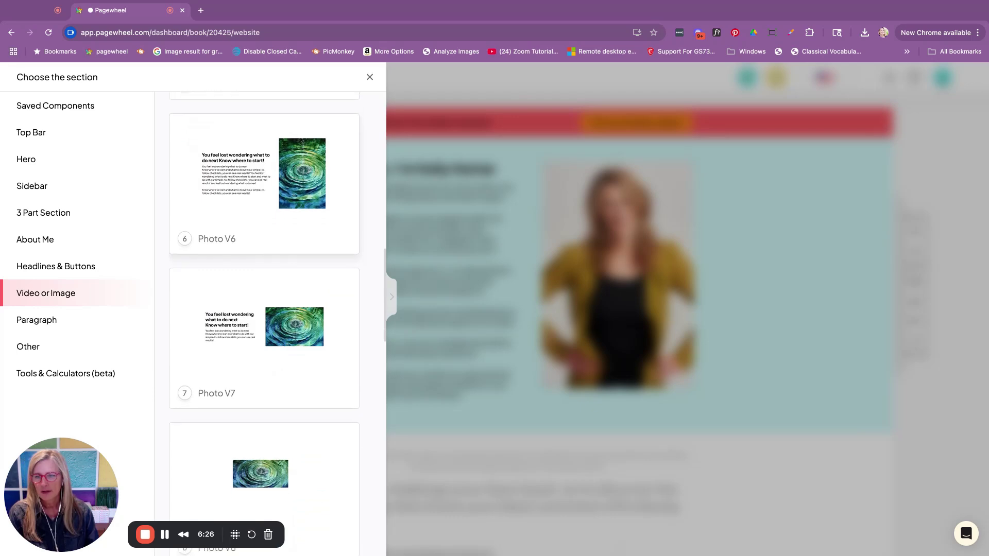
{"action": "scroll", "coordinate": [299, 286], "scroll_direction": "up", "scroll_amount": 5}
{"action": "left_click", "coordinate": [298, 287]}
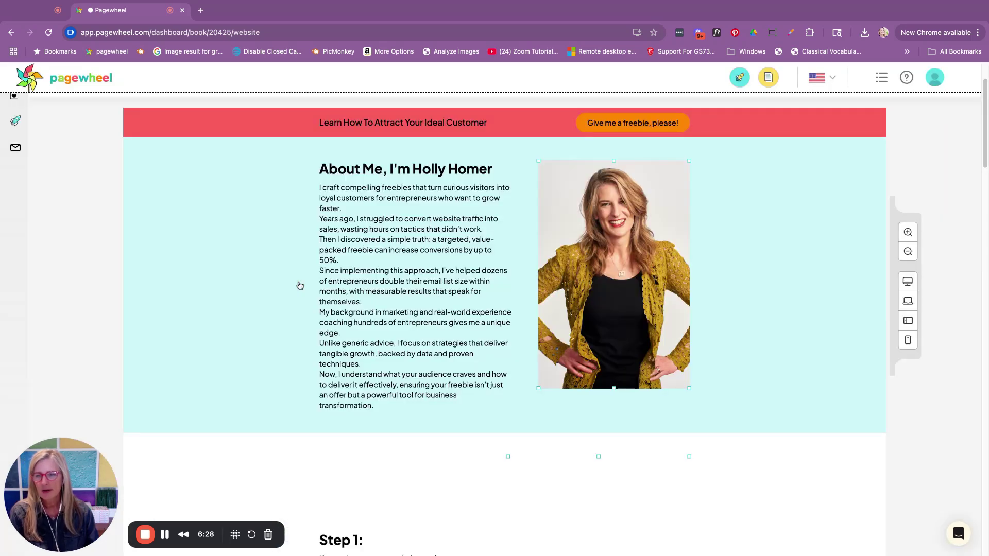
- Replace the new section's placeholder water image with the "101 Kids Activities" book cover
{"action": "scroll", "coordinate": [490, 338], "scroll_direction": "down", "scroll_amount": 4}
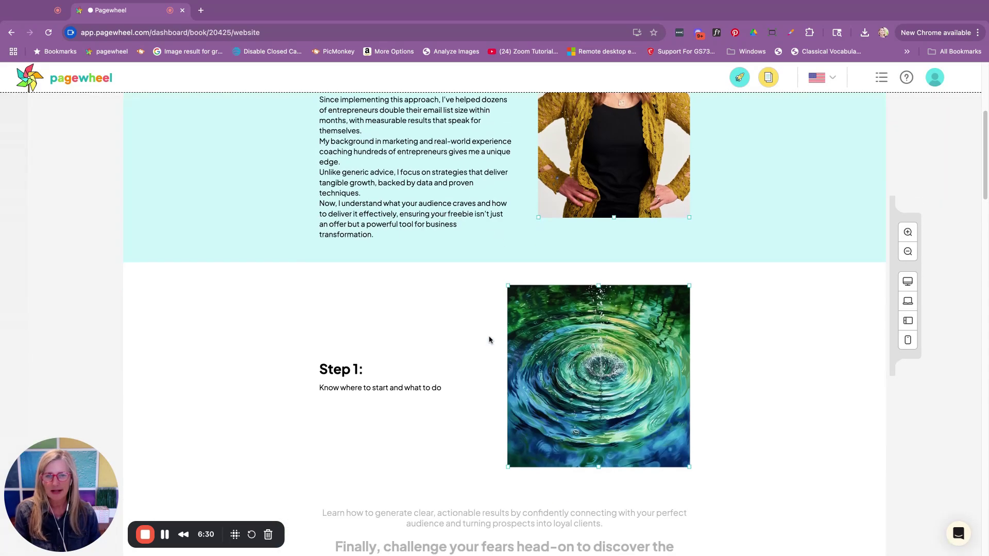
{"action": "scroll", "coordinate": [490, 340], "scroll_direction": "down", "scroll_amount": 1}
{"action": "left_click", "coordinate": [613, 349]}
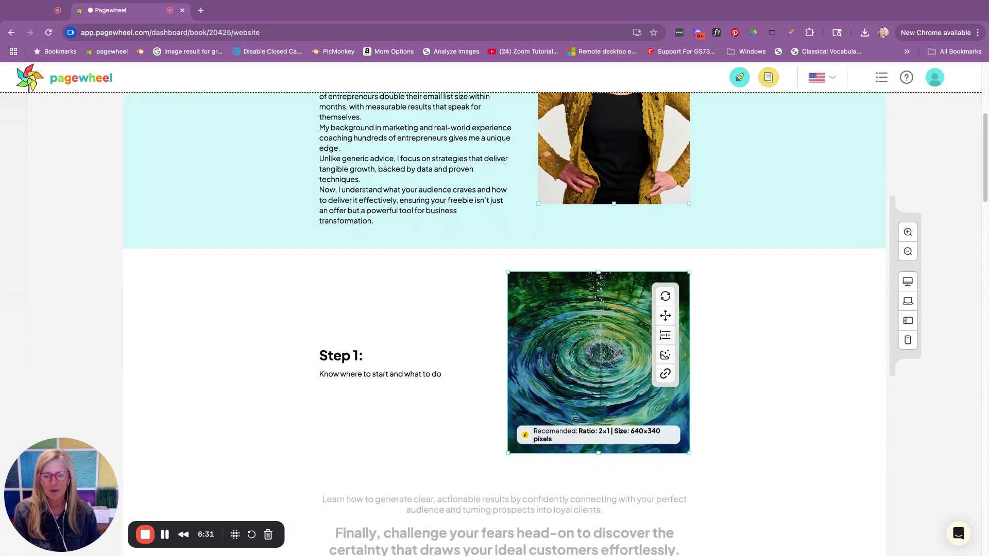
{"action": "left_click", "coordinate": [666, 297]}
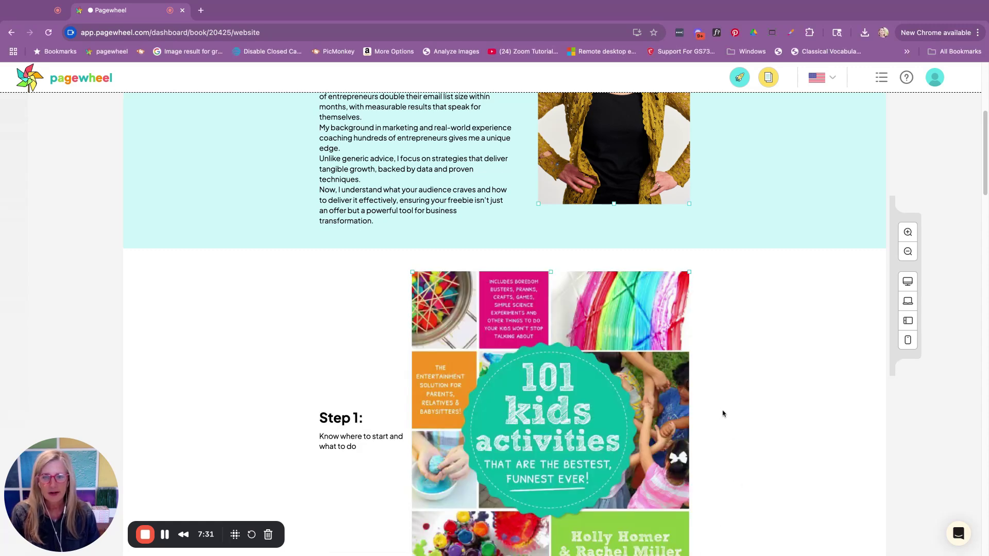
- Shrink the "101 Kids Activities" cover proportionally so the text beside it has more room
{"action": "scroll", "coordinate": [777, 399], "scroll_direction": "down", "scroll_amount": 3}
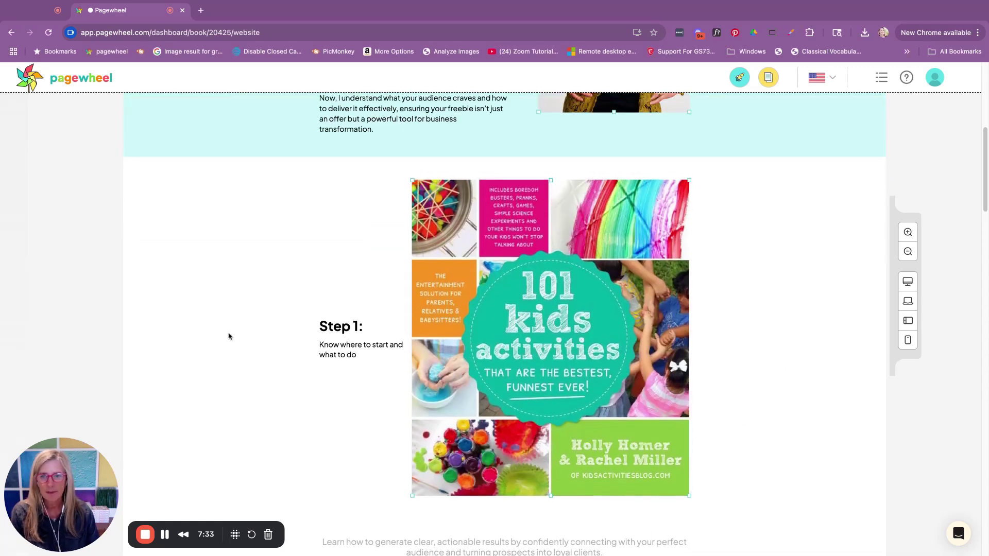
{"action": "left_click", "coordinate": [364, 327]}
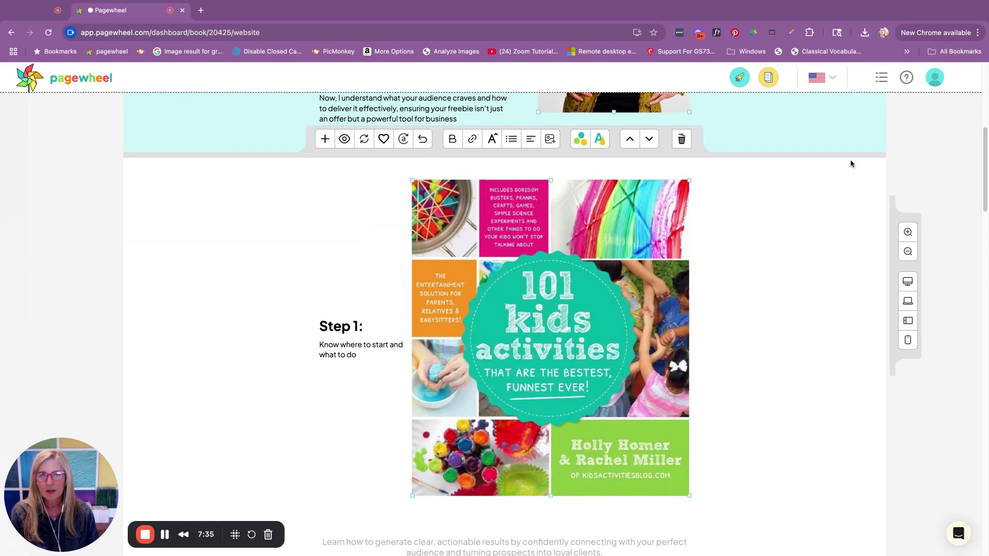
{"action": "left_click", "coordinate": [413, 495]}
{"action": "left_click_drag", "start_coordinate": [413, 496], "coordinate": [461, 441]}
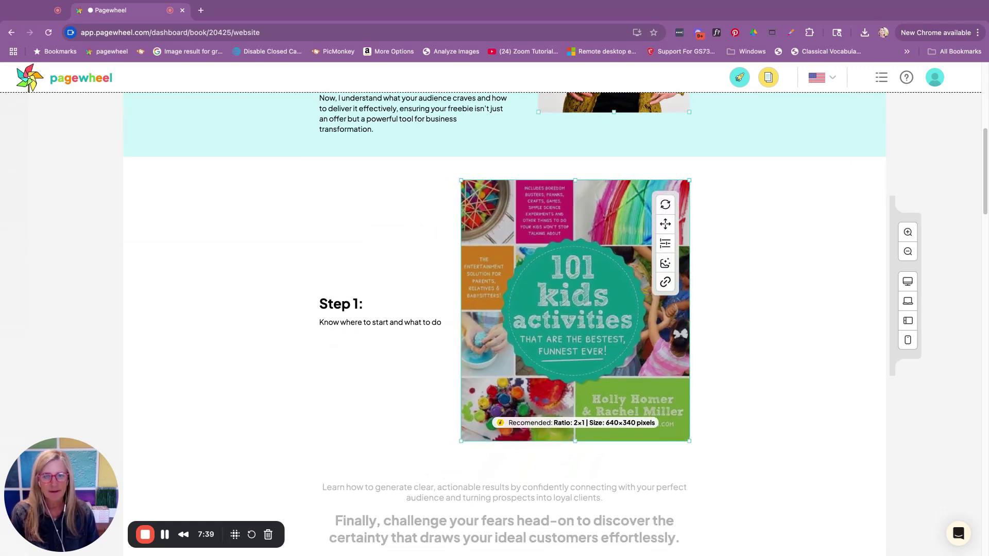
- Change the "Step 1:" heading beside the book cover to "I wrote the book:"
{"action": "left_click", "coordinate": [363, 305]}
{"action": "triple_click", "coordinate": [363, 306]}
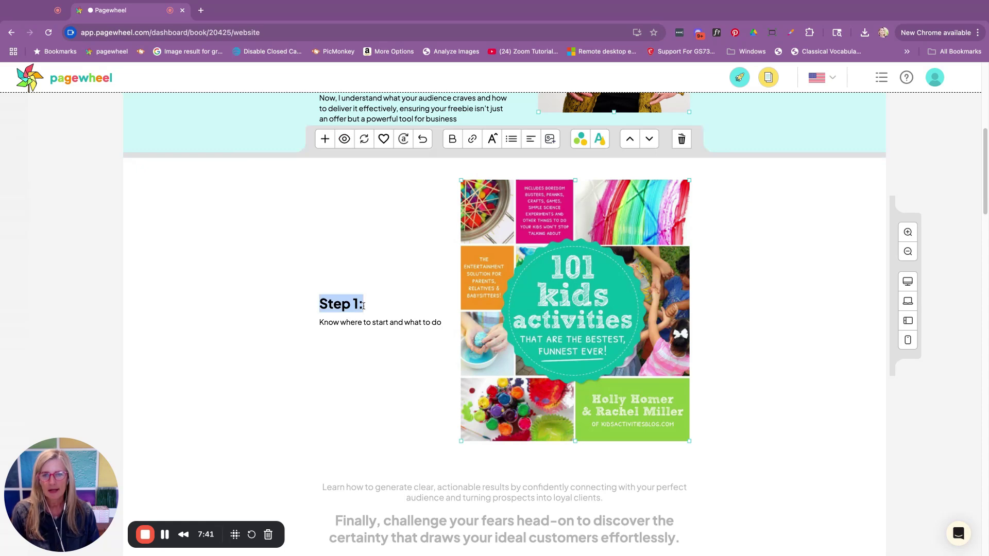
{"action": "type", "text": "I wrote "}
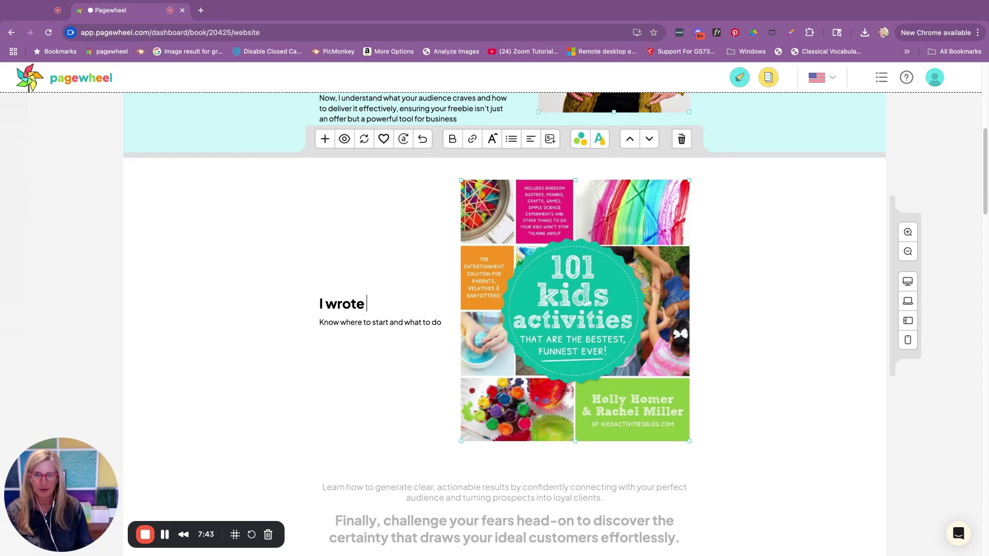
{"action": "type", "text": "the book:"}
- Replace the body text with "If you have kids, you may be experiencing boredom...but that doesn't have to last." and "Grab my book and keep the kids happy!"
{"action": "left_click_drag", "start_coordinate": [444, 325], "coordinate": [302, 328]}
{"action": "scroll", "coordinate": [302, 328], "scroll_direction": "down", "scroll_amount": 9}
{"action": "scroll", "coordinate": [301, 328], "scroll_direction": "up", "scroll_amount": 6}
{"action": "left_click", "coordinate": [445, 158]}
{"action": "key", "text": "BackSpace"}
{"action": "key", "text": "BackSpace"}
{"action": "key", "text": "BackSpace"}
{"action": "key", "text": "BackSpace"}
{"action": "key", "text": "BackSpace"}
{"action": "key", "text": "BackSpace"}
{"action": "key", "text": "BackSpace"}
{"action": "key", "text": "BackSpace"}
{"action": "key", "text": "BackSpace"}
{"action": "key", "text": "BackSpace"}
{"action": "key", "text": "BackSpace"}
{"action": "key", "text": "BackSpace"}
{"action": "key", "text": "BackSpace"}
{"action": "key", "text": "BackSpace"}
{"action": "key", "text": "BackSpace"}
{"action": "key", "text": "BackSpace"}
{"action": "key", "text": "BackSpace"}
{"action": "key", "text": "BackSpace"}
{"action": "key", "text": "BackSpace"}
{"action": "key", "text": "BackSpace"}
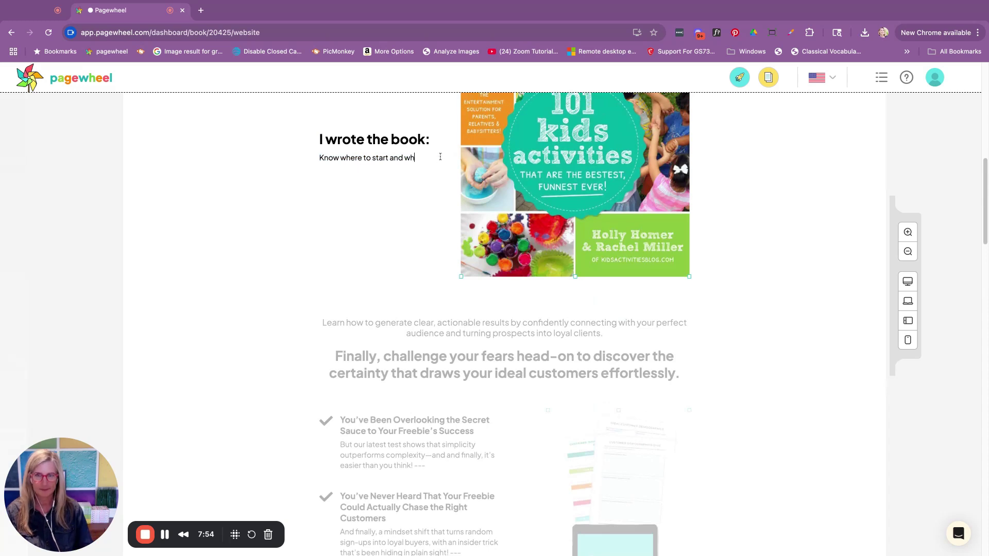
{"action": "key", "text": "BackSpace"}
{"action": "key", "text": "BackSpace"}
{"action": "key", "text": "BackSpace"}
{"action": "key", "text": "BackSpace"}
{"action": "type", "text": "If you have kids, you may be e"}
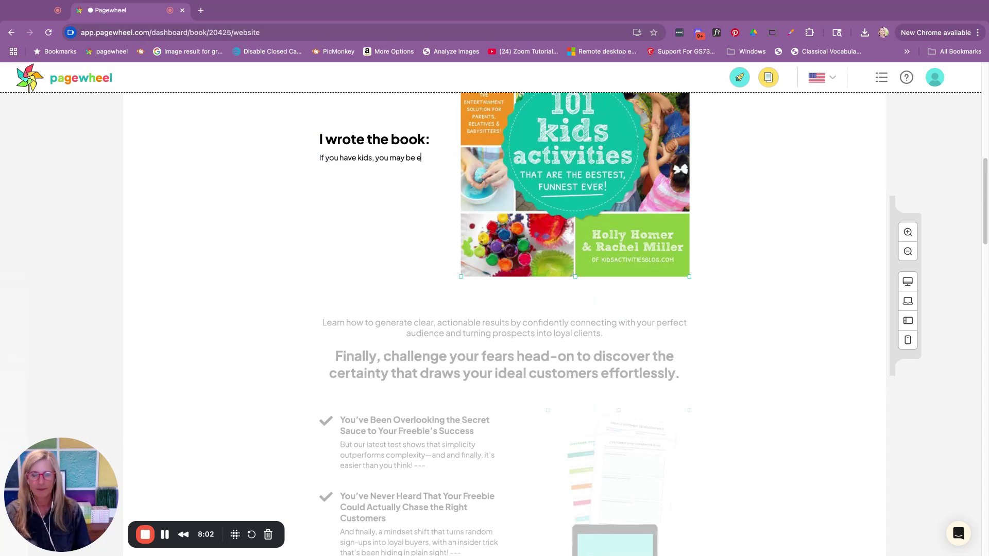
{"action": "type", "text": "xperiencing boredom...but that doesn't have to last."}
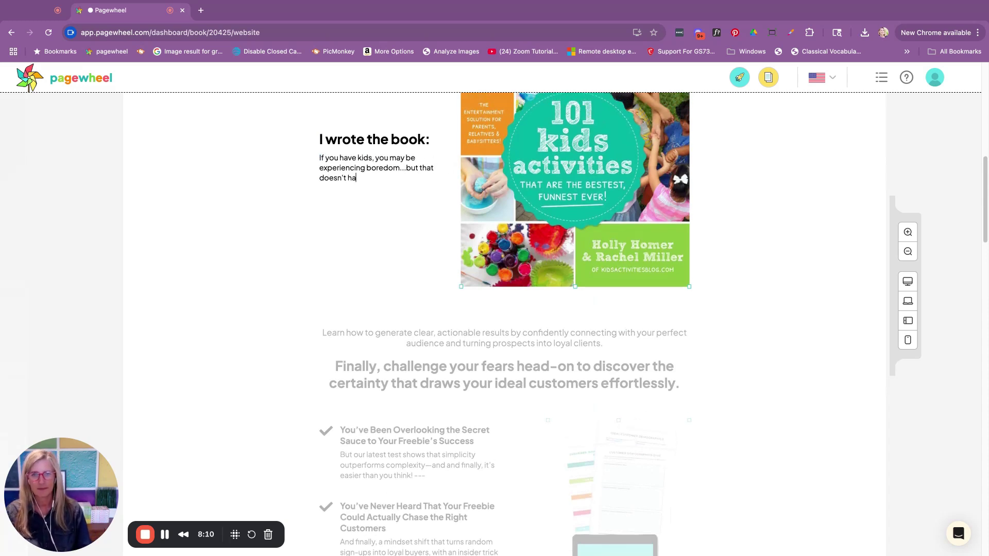
{"action": "key", "text": "Return"}
{"action": "type", "text": "Grab my book and keep the kids happy!"}
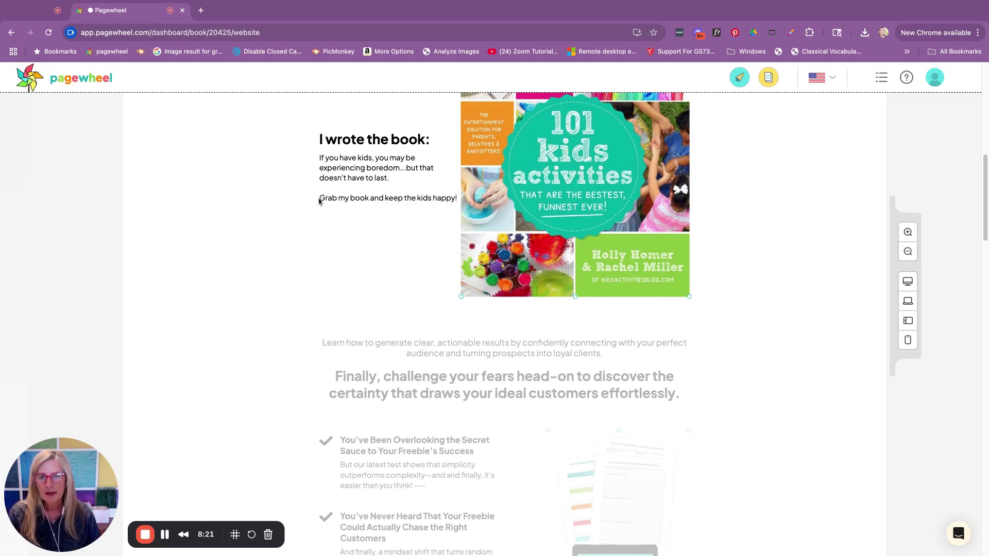
{"action": "left_click_drag", "start_coordinate": [319, 198], "coordinate": [455, 198]}
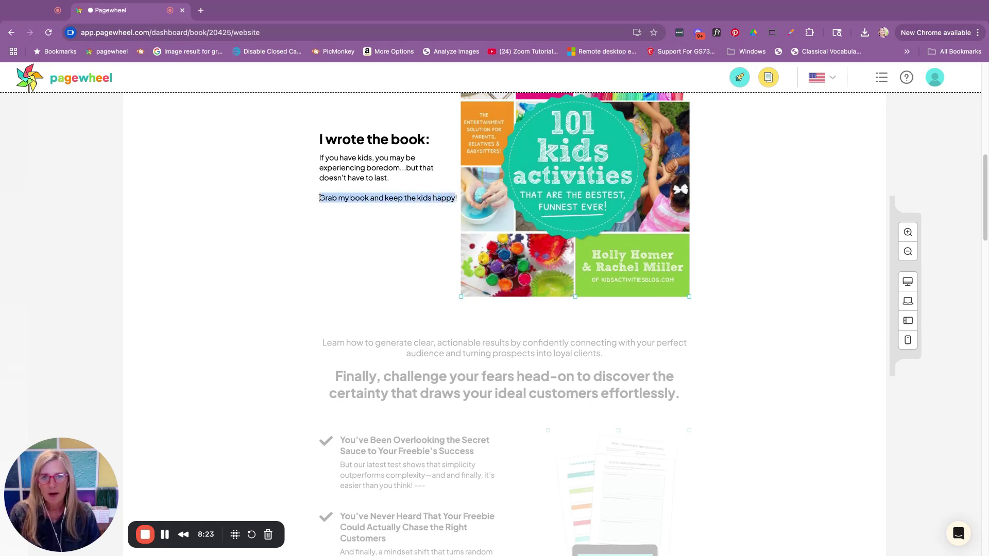
{"action": "scroll", "coordinate": [418, 252], "scroll_direction": "up", "scroll_amount": 5}
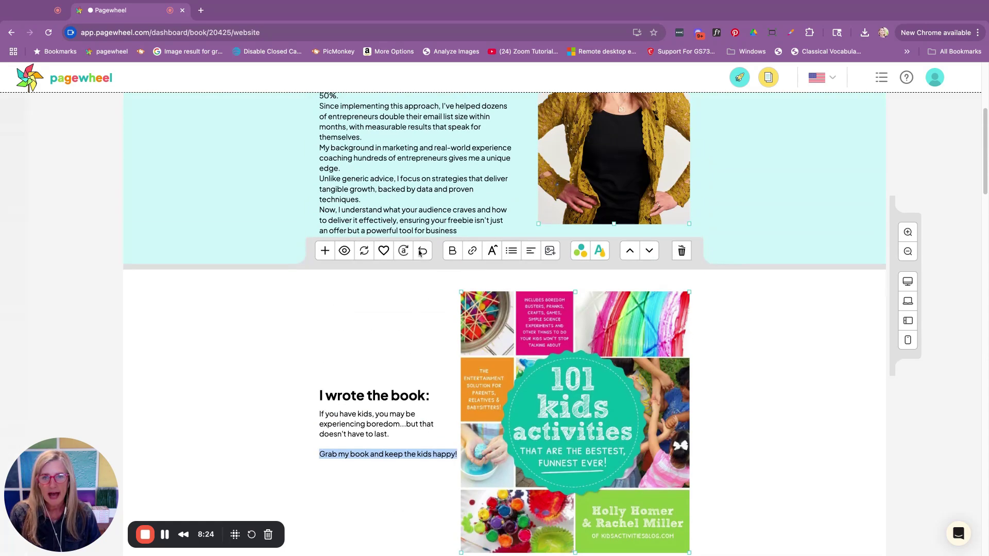
{"action": "left_click", "coordinate": [475, 252]}
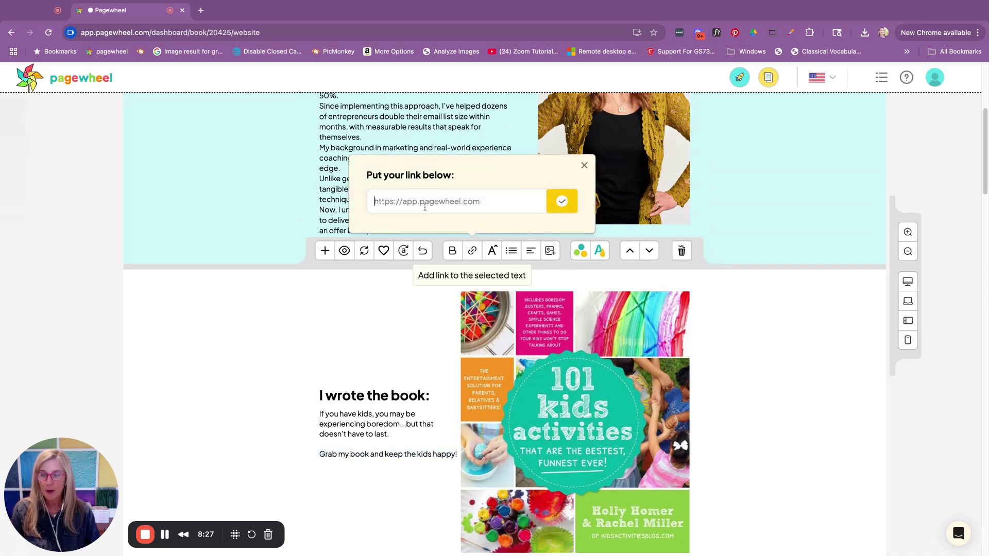
{"action": "type", "text": "htts://"}
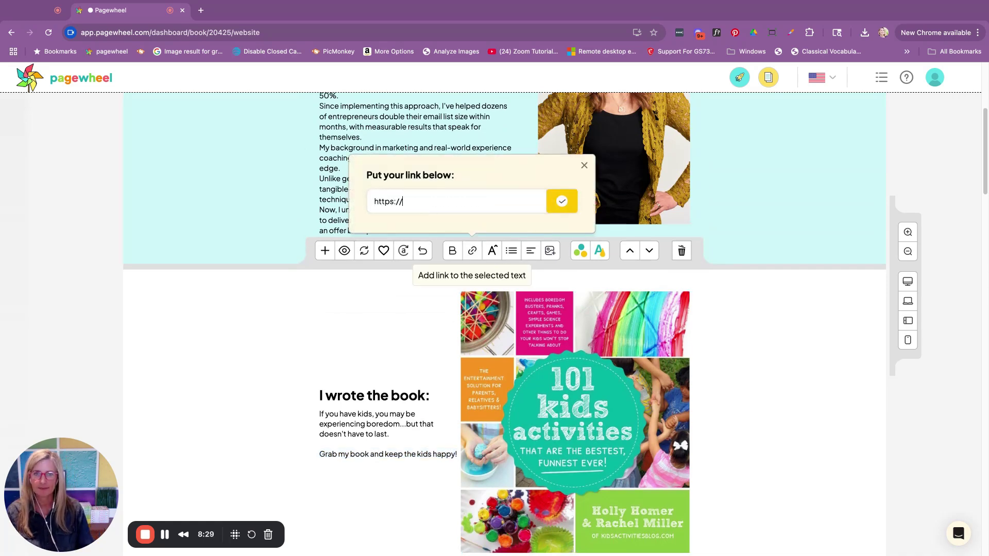
{"action": "type", "text": "kidsacti"}
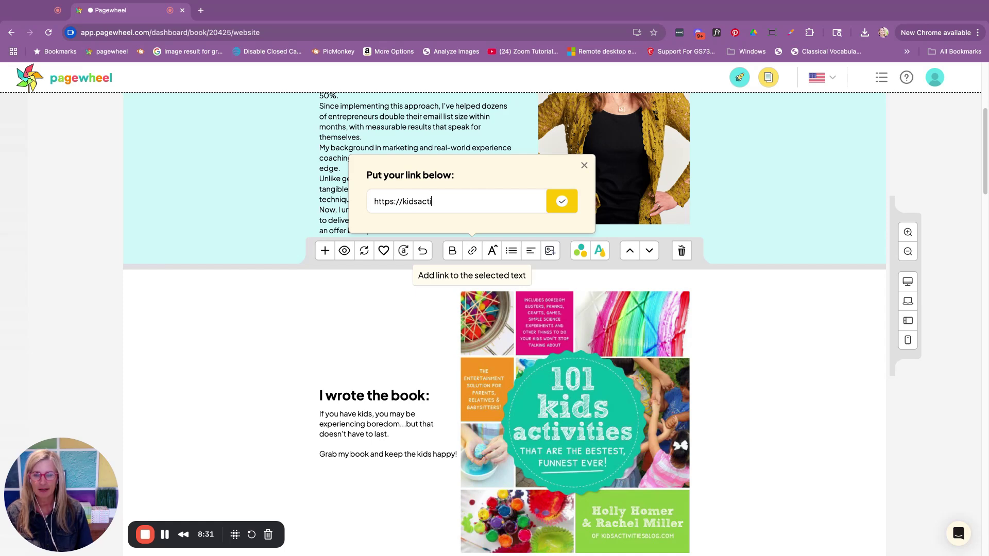
{"action": "type", "text": "vitiesb.og.com"}
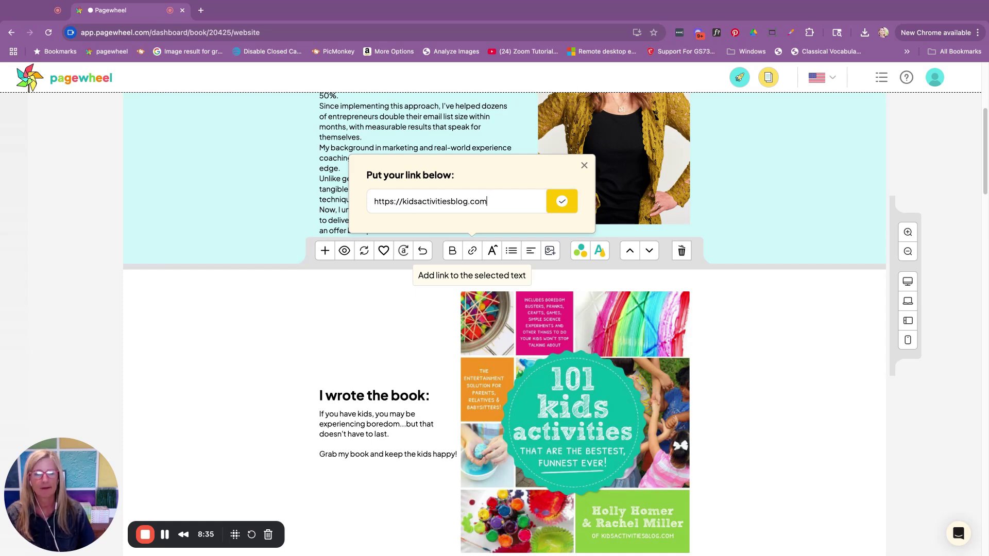
{"action": "left_click", "coordinate": [562, 202]}
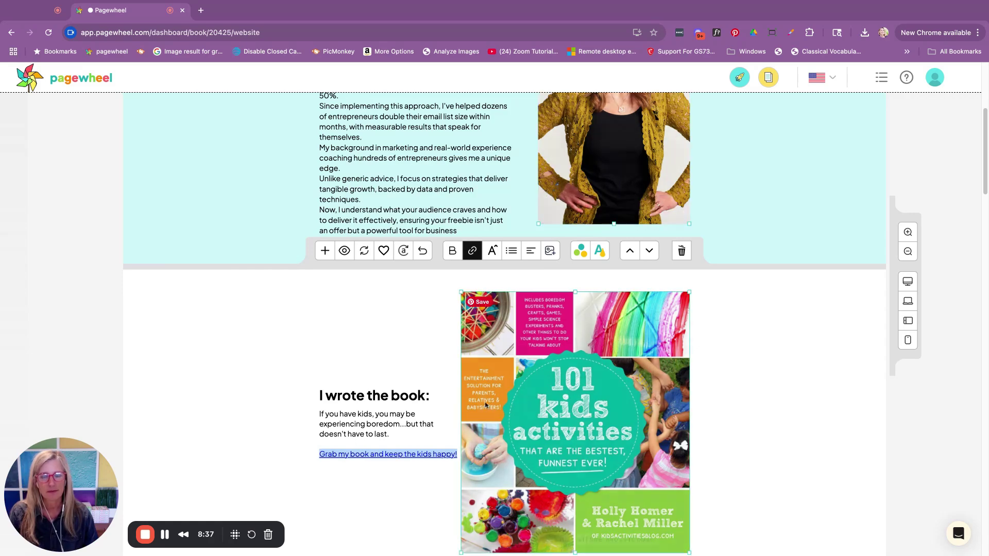
- Add a Photo V9 section, with the image left of the text, directly below the "I wrote the book:" section
{"action": "scroll", "coordinate": [436, 465], "scroll_direction": "down", "scroll_amount": 3}
{"action": "scroll", "coordinate": [437, 465], "scroll_direction": "down", "scroll_amount": 1}
{"action": "scroll", "coordinate": [390, 414], "scroll_direction": "up", "scroll_amount": 3}
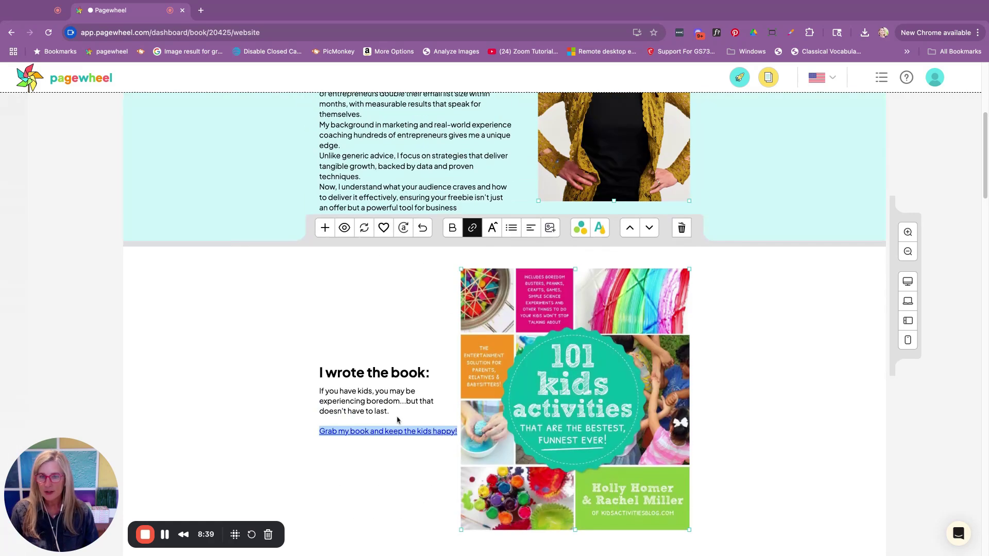
{"action": "left_click", "coordinate": [325, 238]}
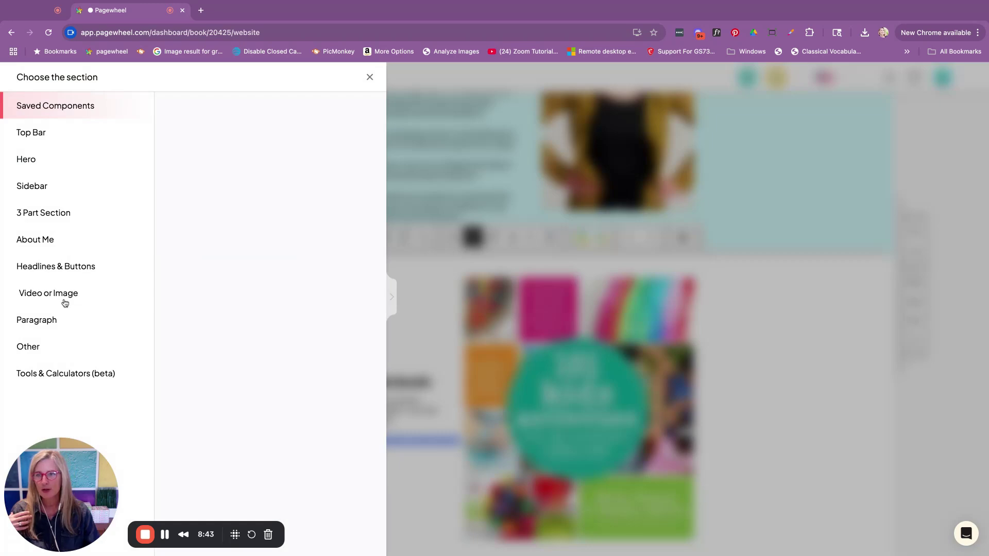
{"action": "left_click", "coordinate": [45, 293]}
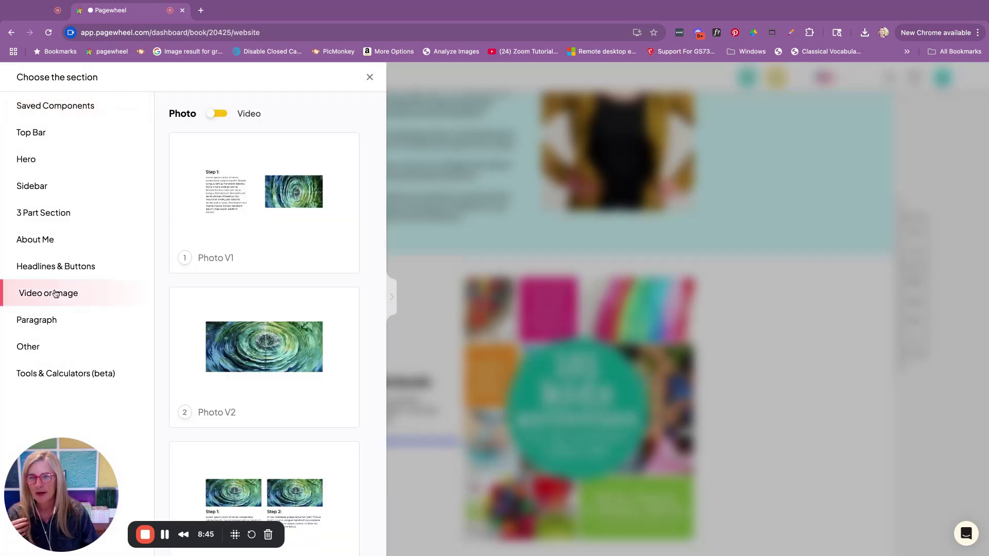
{"action": "mouse_move", "coordinate": [227, 322]}
{"action": "scroll", "coordinate": [267, 335], "scroll_direction": "down", "scroll_amount": 13}
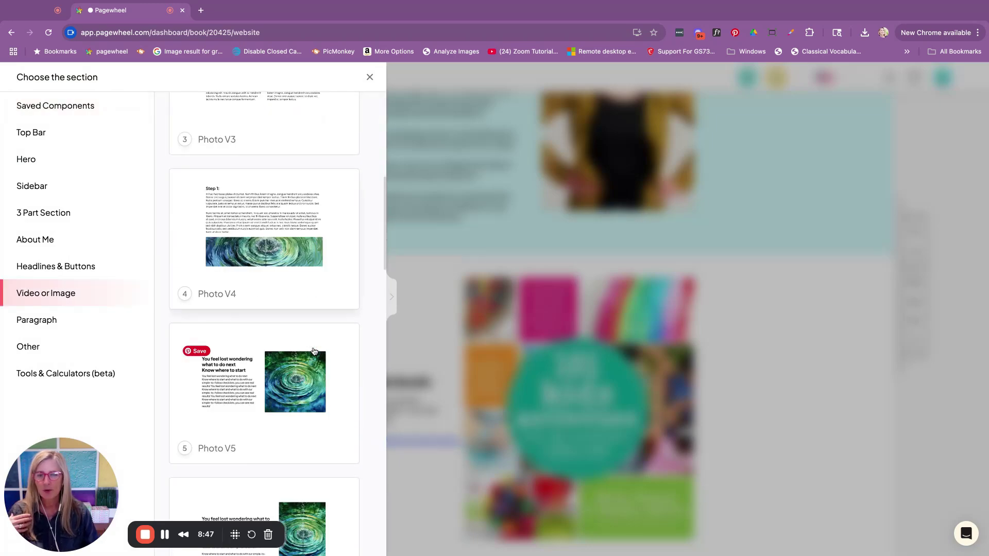
{"action": "scroll", "coordinate": [314, 352], "scroll_direction": "down", "scroll_amount": 10}
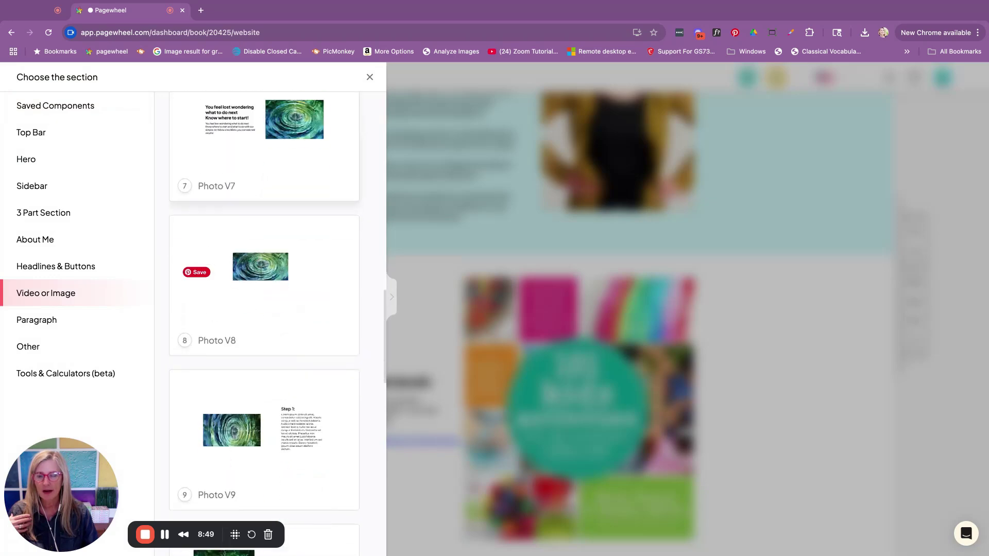
{"action": "left_click", "coordinate": [233, 412]}
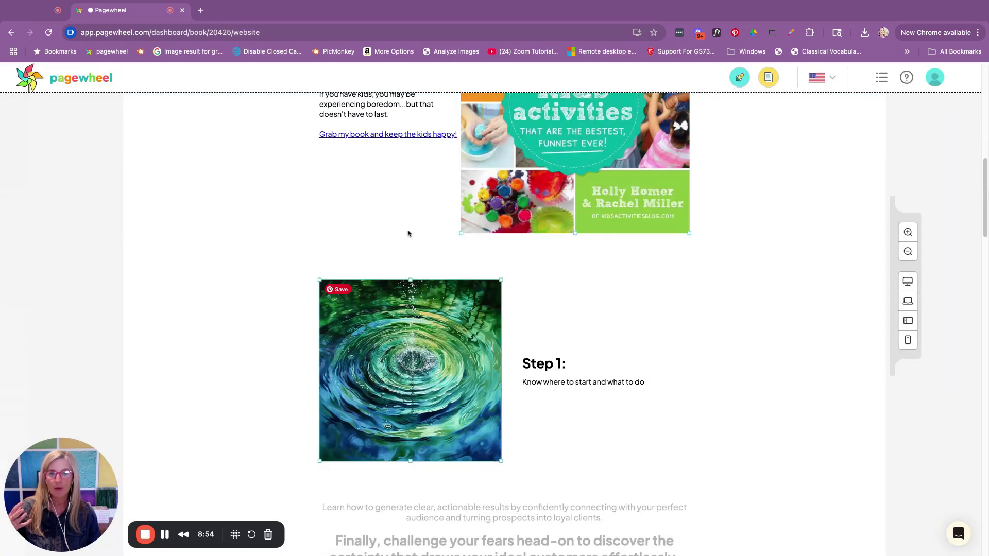
{"action": "mouse_move", "coordinate": [407, 335]}
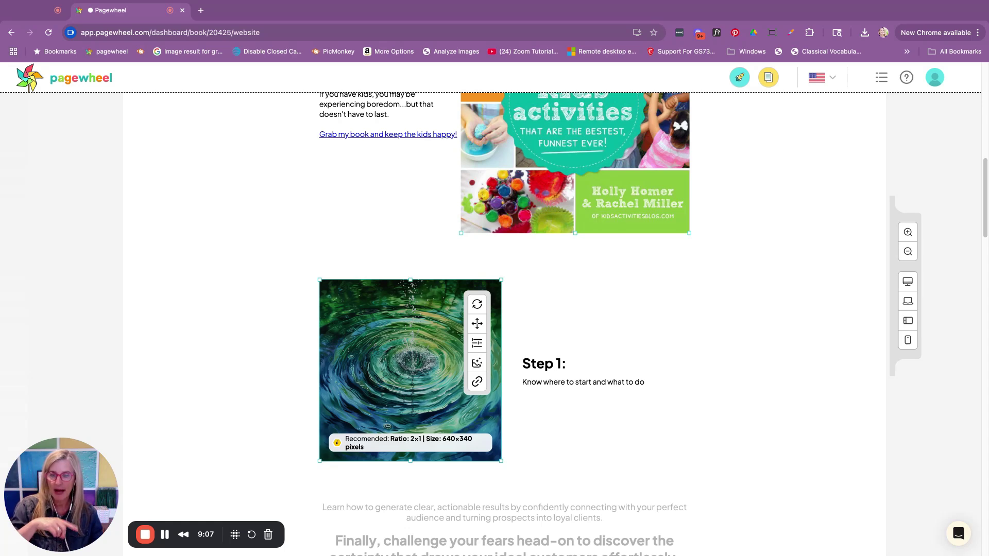
{"action": "left_click", "coordinate": [165, 536]}
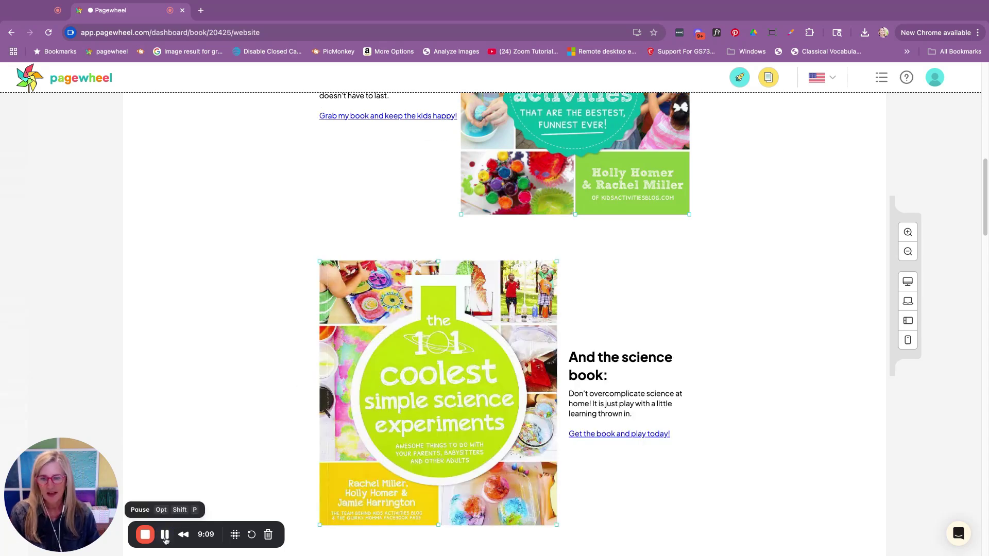
{"action": "scroll", "coordinate": [593, 268], "scroll_direction": "up", "scroll_amount": 3}
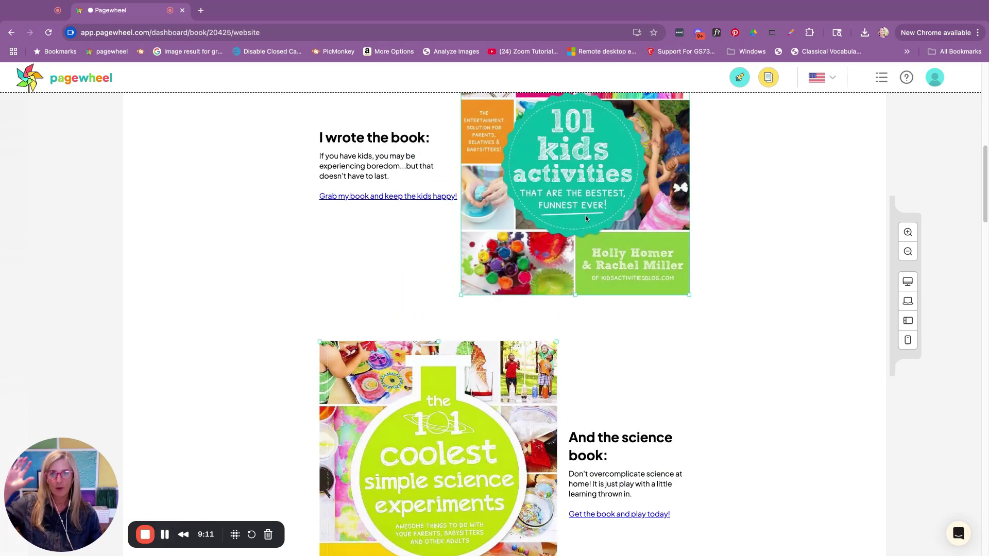
- Add a Video V2 section directly below the "And the science book:" section
{"action": "scroll", "coordinate": [465, 405], "scroll_direction": "down", "scroll_amount": 1}
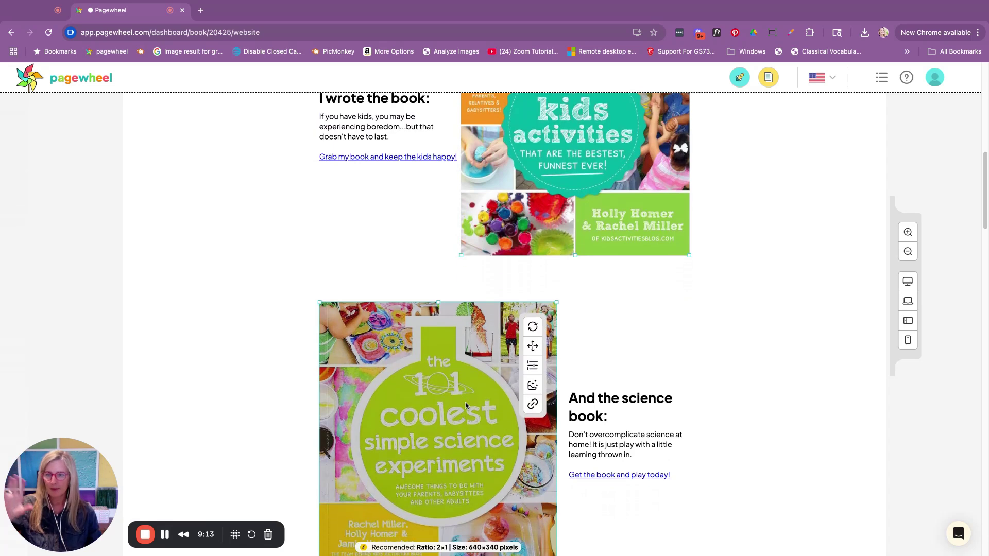
{"action": "scroll", "coordinate": [466, 406], "scroll_direction": "down", "scroll_amount": 4}
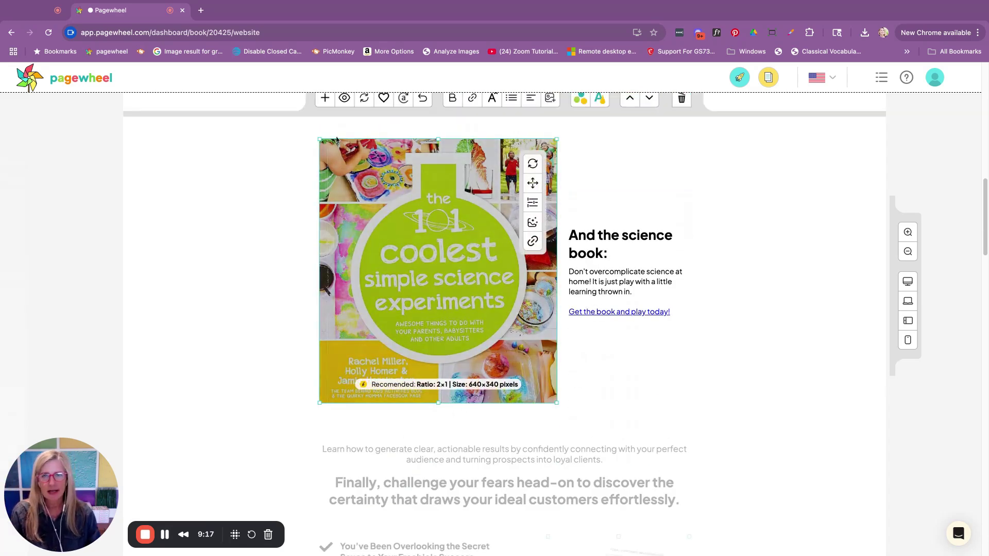
{"action": "left_click", "coordinate": [323, 102]}
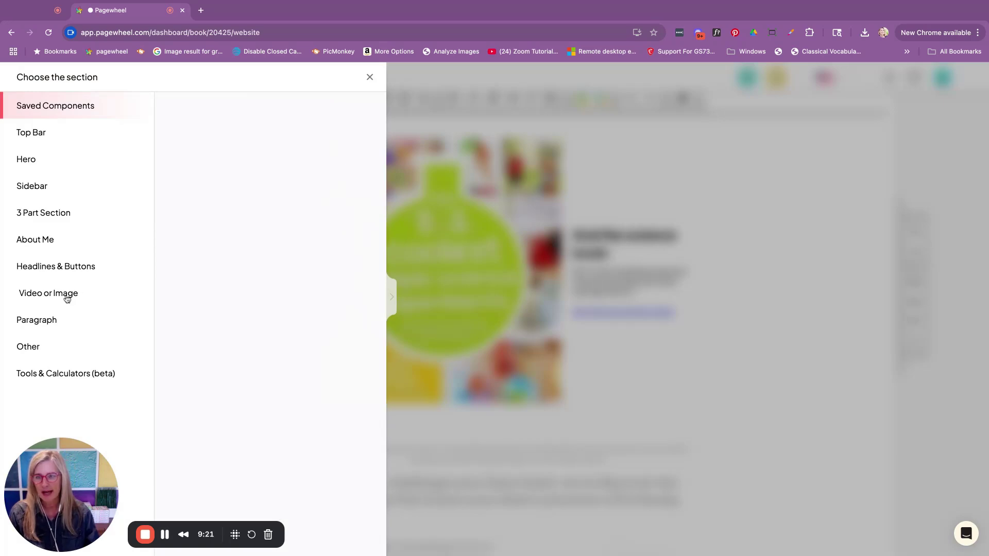
{"action": "left_click", "coordinate": [67, 299]}
{"action": "scroll", "coordinate": [280, 345], "scroll_direction": "down", "scroll_amount": 10}
{"action": "scroll", "coordinate": [282, 350], "scroll_direction": "up", "scroll_amount": 10}
{"action": "left_click", "coordinate": [221, 114]}
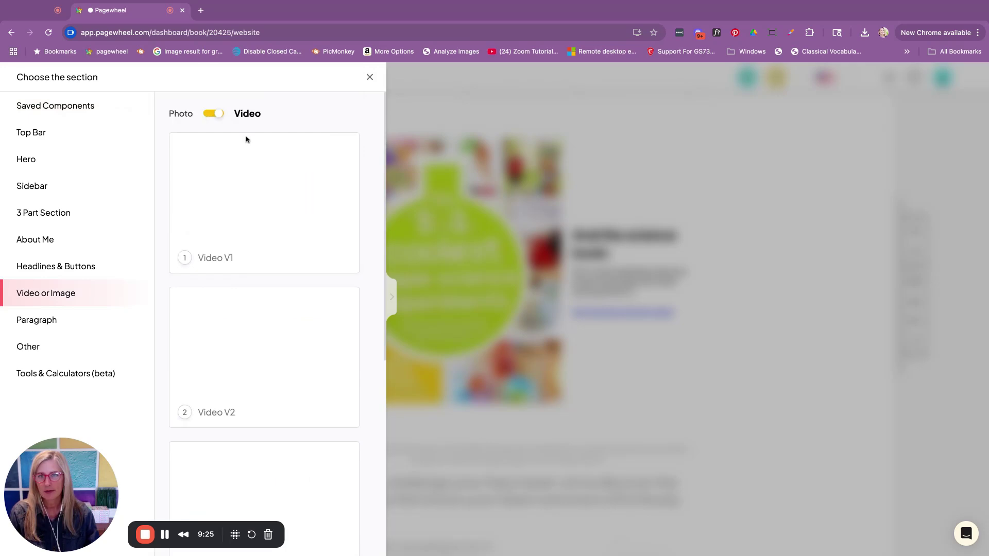
{"action": "left_click", "coordinate": [294, 347]}
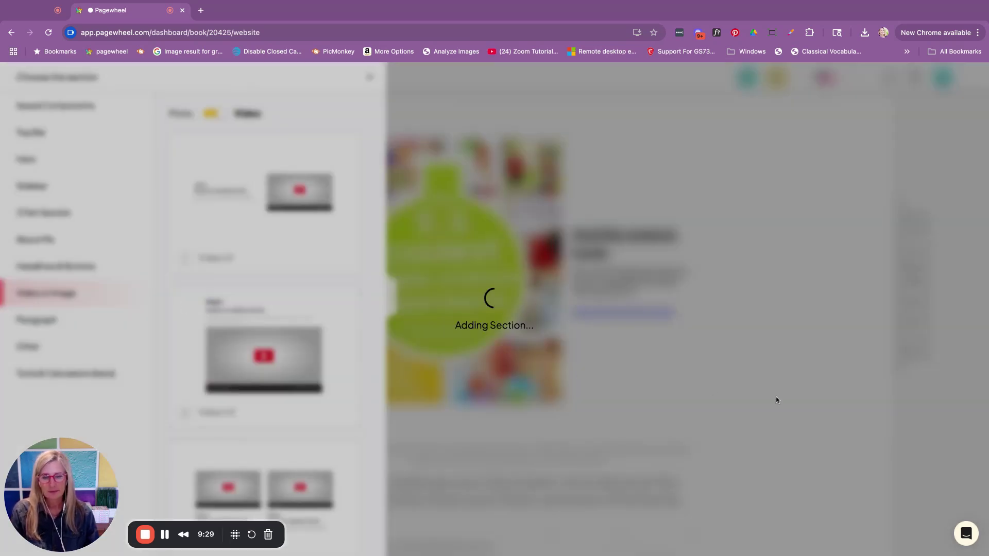
{"action": "scroll", "coordinate": [683, 410], "scroll_direction": "down", "scroll_amount": 4}
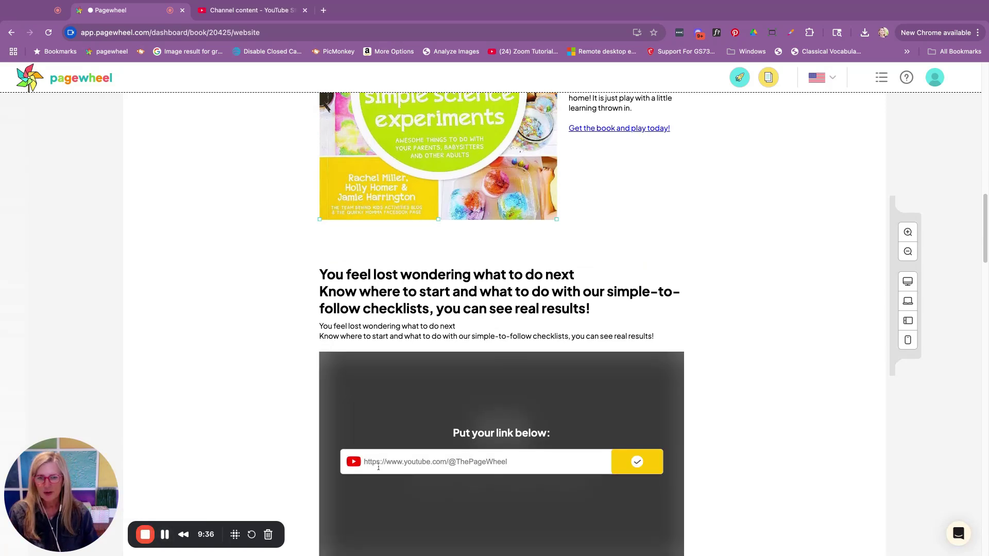
{"action": "left_click", "coordinate": [372, 462]}
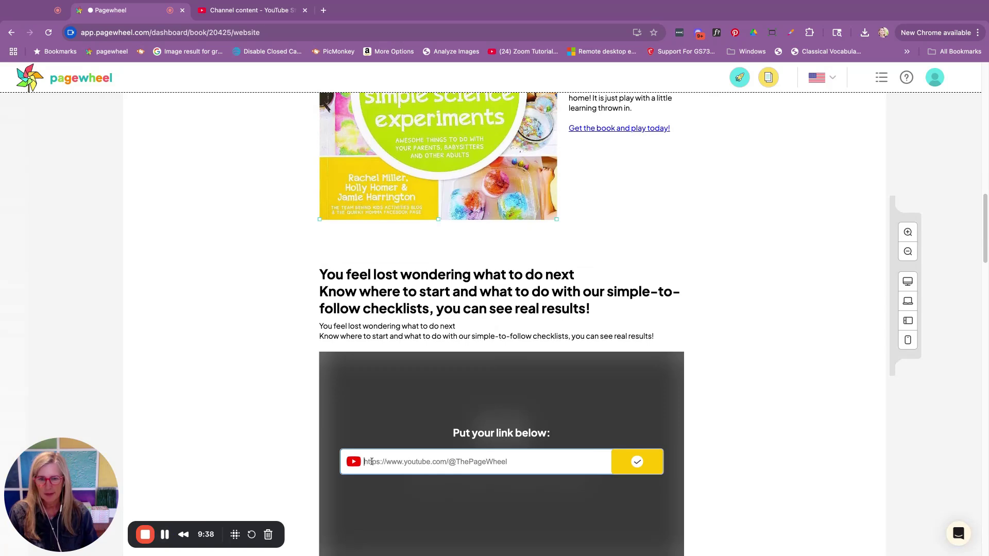
{"action": "type", "text": "https://youtu.be/punE0vsgdQc"}
{"action": "left_click", "coordinate": [638, 462]}
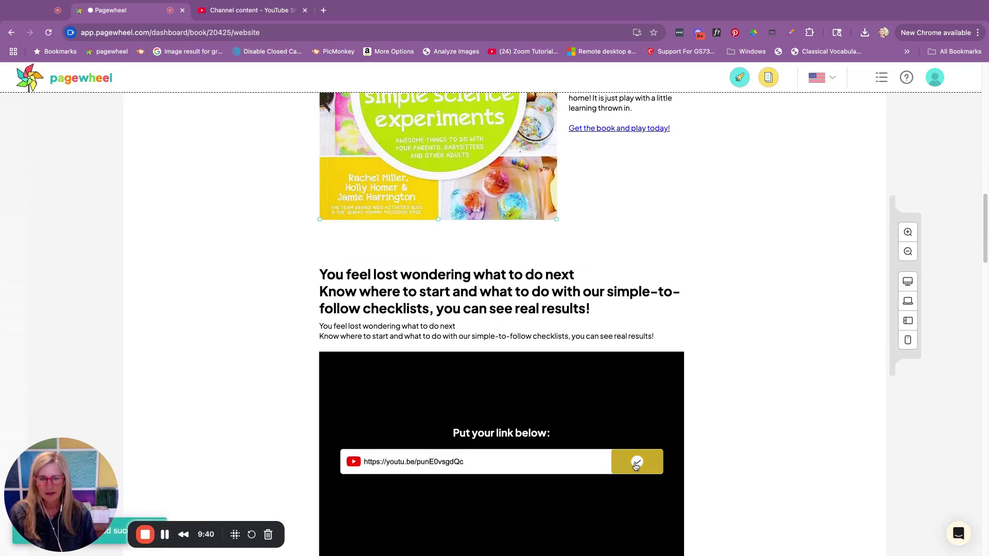
- Replace the video section's heading with "Is it all fun & games?"
{"action": "left_click", "coordinate": [591, 309]}
{"action": "key", "text": "shift+alt+Left"}
{"action": "key", "text": "shift+alt+Left"}
{"action": "key", "text": "shift+alt+Up"}
{"action": "key", "text": "shift+alt+Up"}
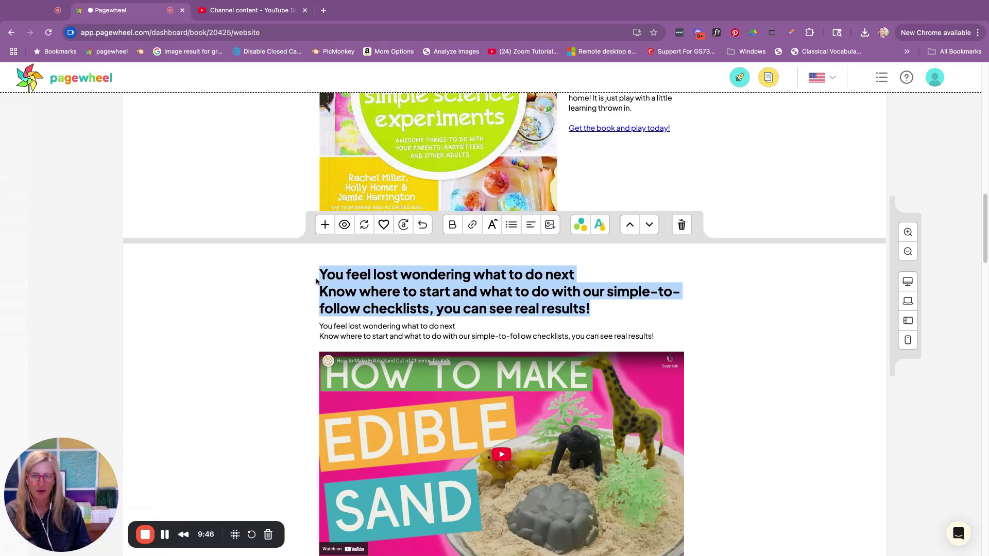
{"action": "type", "text": "Is i"}
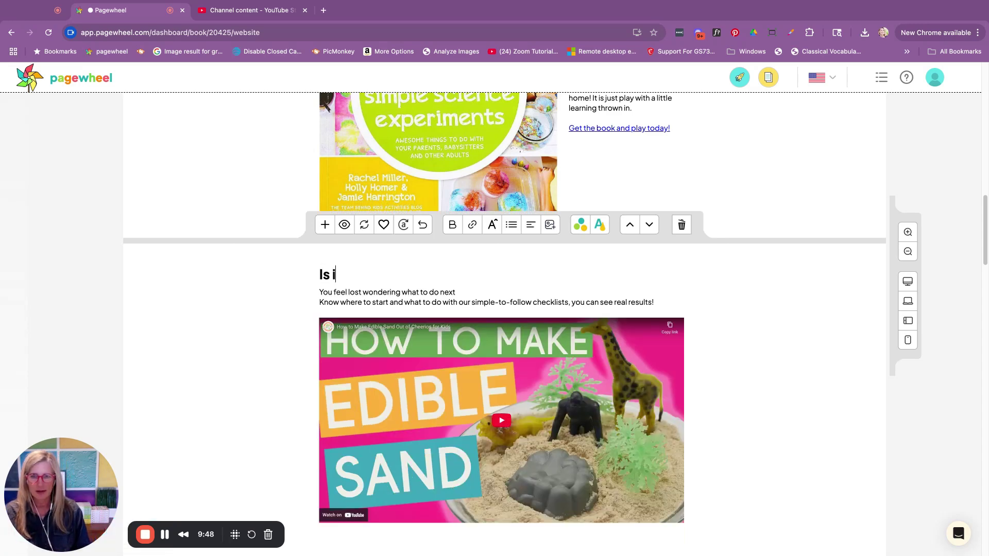
{"action": "type", "text": "t all fun & games?"}
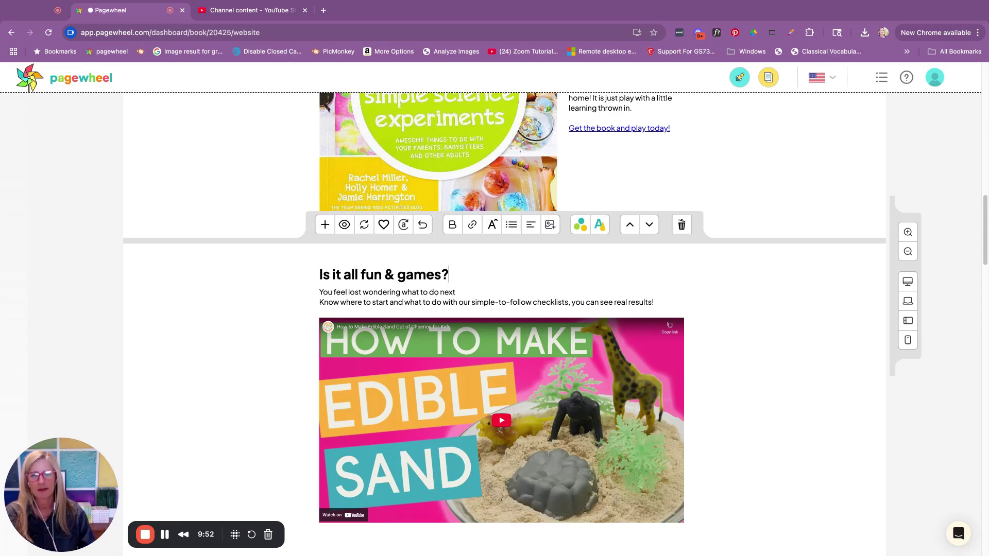
- Replace the text under the video heading with "While … started with play, it turned into a business...", inserting the author's first name
{"action": "scroll", "coordinate": [660, 328], "scroll_direction": "up", "scroll_amount": 1}
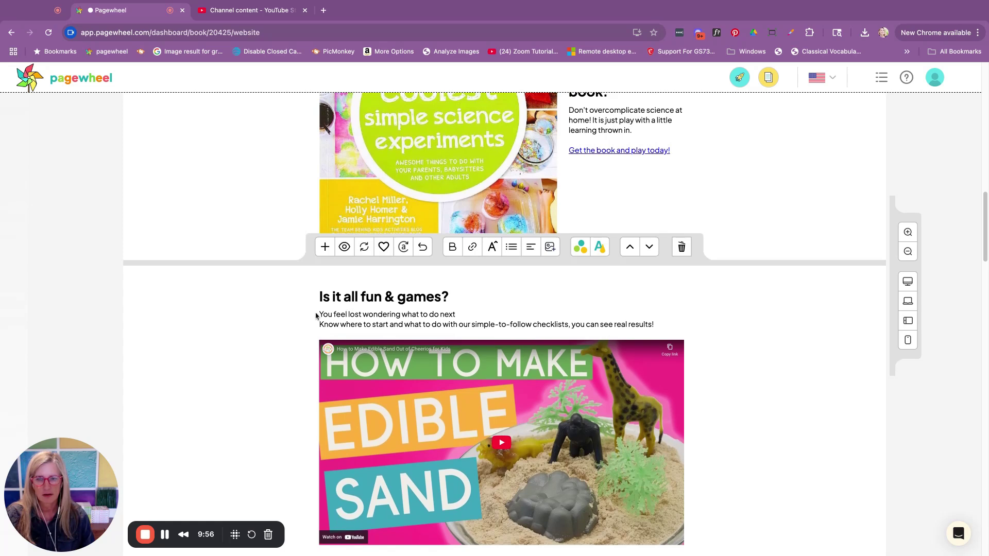
{"action": "left_click", "coordinate": [321, 315]}
{"action": "type", "text": "While Holly started with play."}
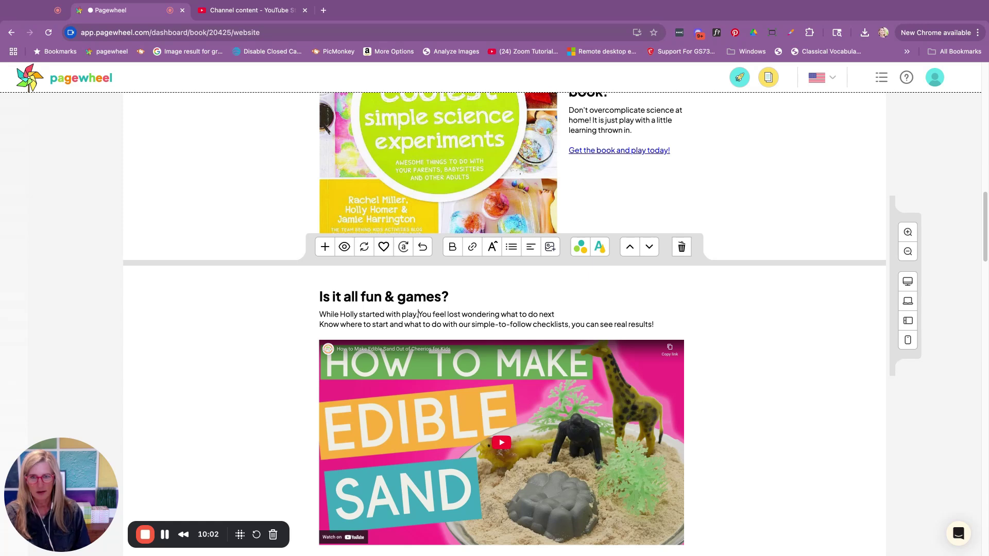
{"action": "key", "text": "BackSpace"}
{"action": "type", "text": ", it turned into a"}
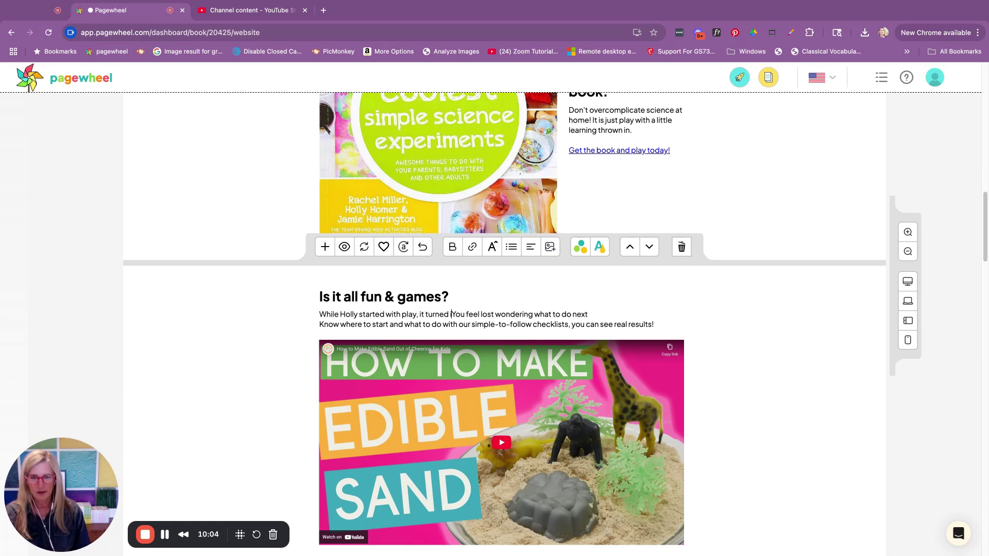
{"action": "type", "text": " business..."}
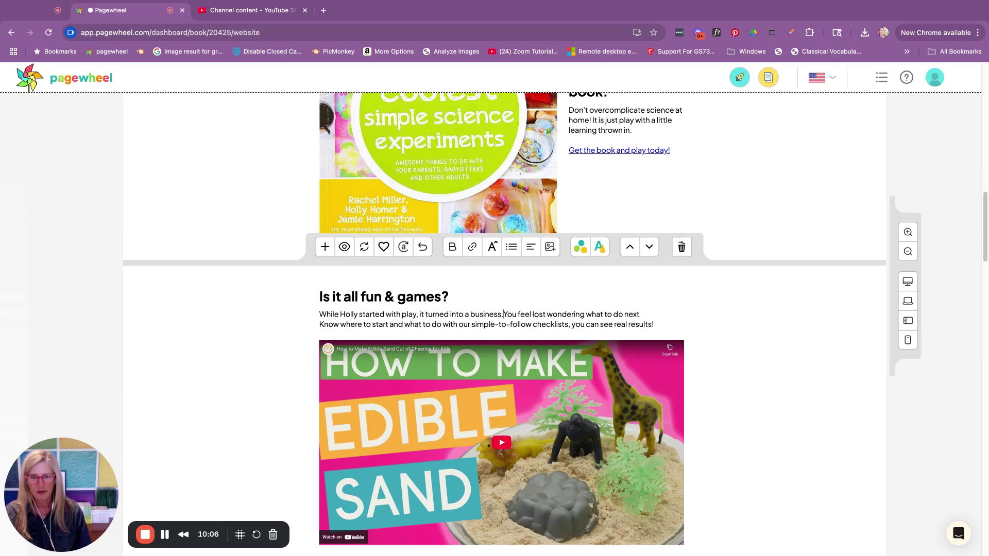
{"action": "mouse_move", "coordinate": [660, 327]}
{"action": "left_mouse_down"}
{"action": "mouse_move", "coordinate": [320, 315]}
{"action": "mouse_move", "coordinate": [516, 315]}
{"action": "left_mouse_up"}
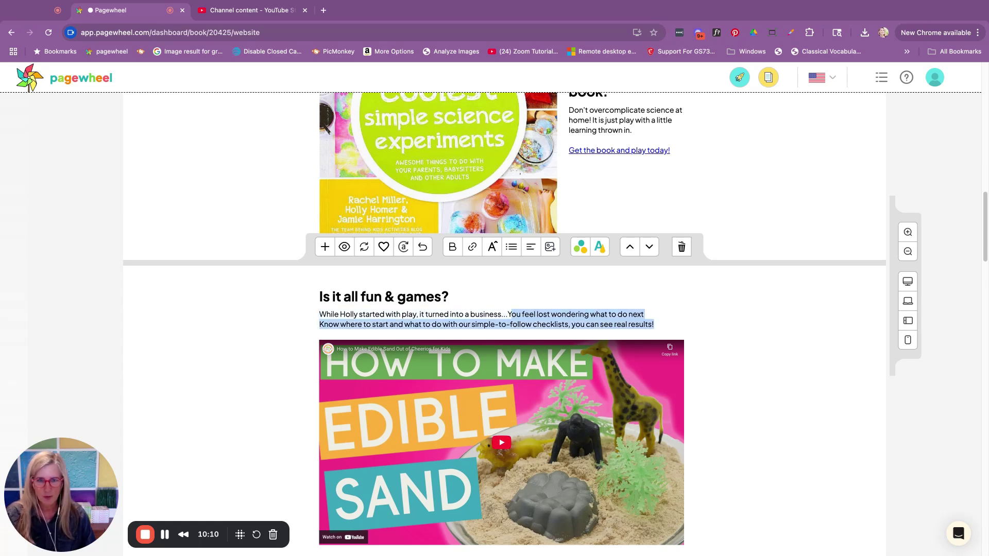
{"action": "key", "text": "BackSpace"}
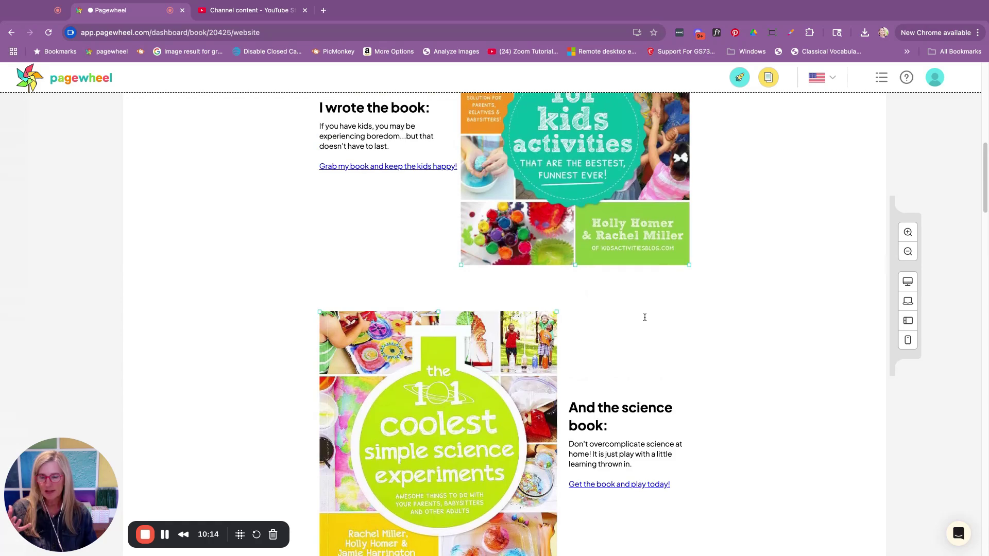
- Review the offer page's section order, from the top bar and About Me through the books, video and hidden sections
{"action": "scroll", "coordinate": [505, 325], "scroll_direction": "down", "scroll_amount": 20}
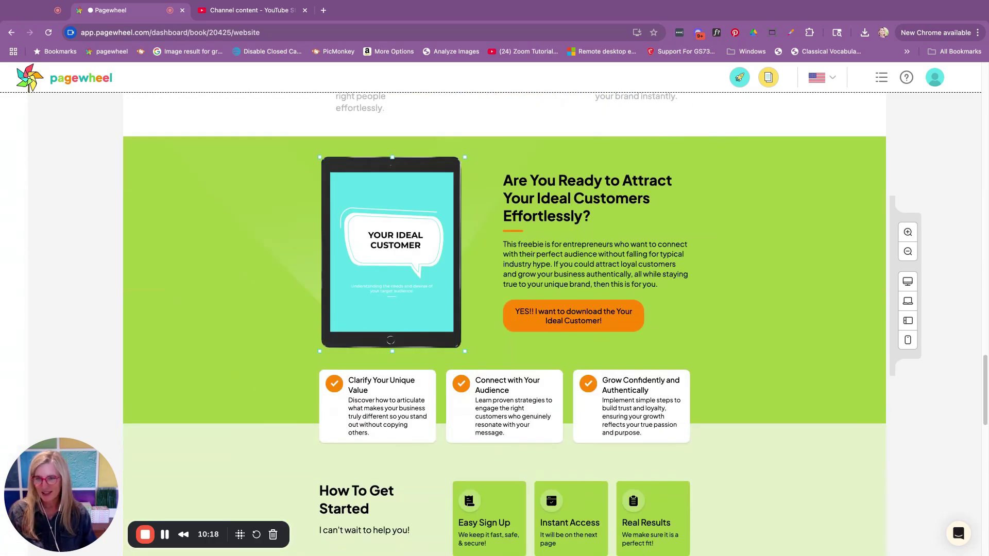
{"action": "scroll", "coordinate": [504, 325], "scroll_direction": "up", "scroll_amount": 5}
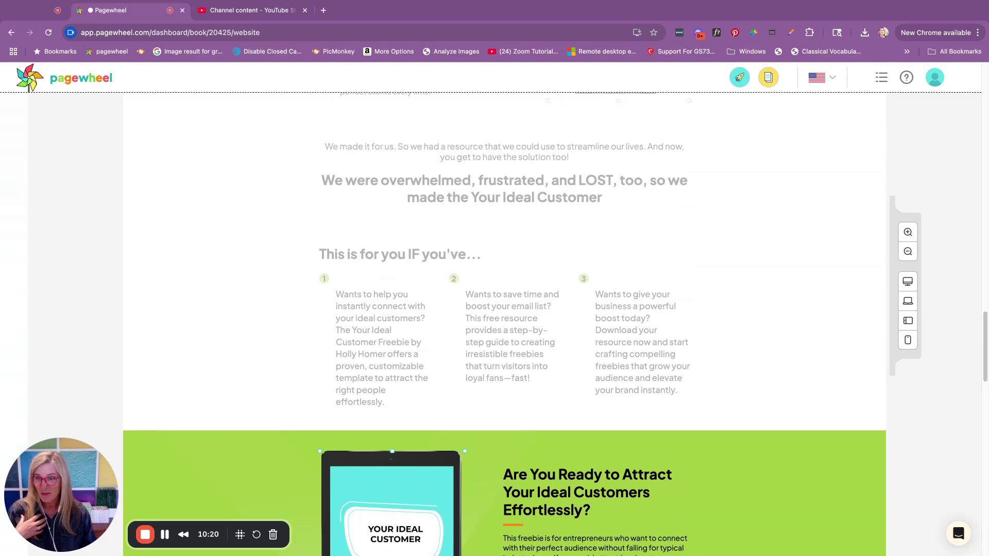
{"action": "scroll", "coordinate": [505, 324], "scroll_direction": "up", "scroll_amount": 20}
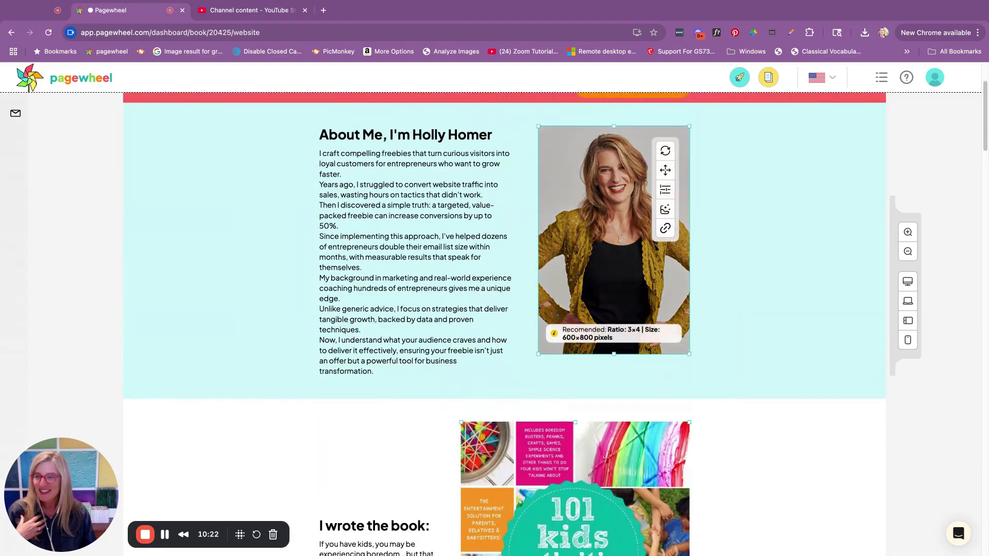
{"action": "scroll", "coordinate": [505, 324], "scroll_direction": "up", "scroll_amount": 3}
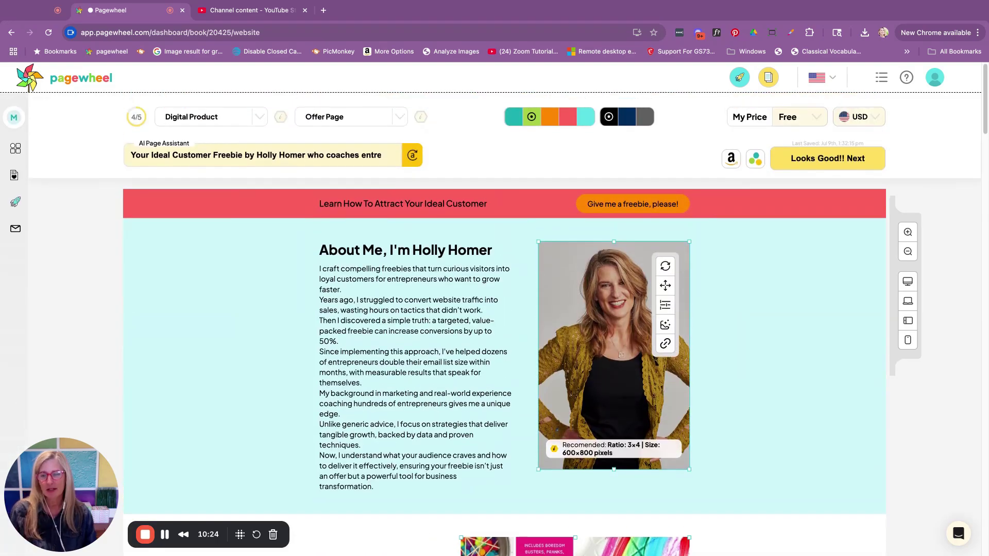
{"action": "scroll", "coordinate": [505, 325], "scroll_direction": "down", "scroll_amount": 7}
{"action": "scroll", "coordinate": [505, 325], "scroll_direction": "up", "scroll_amount": 4}
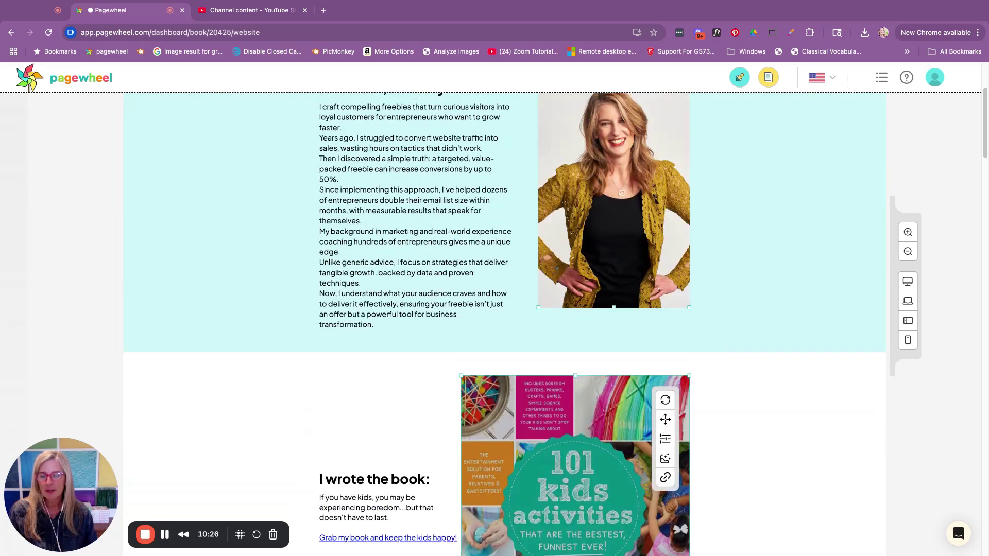
{"action": "scroll", "coordinate": [596, 200], "scroll_direction": "up", "scroll_amount": 5}
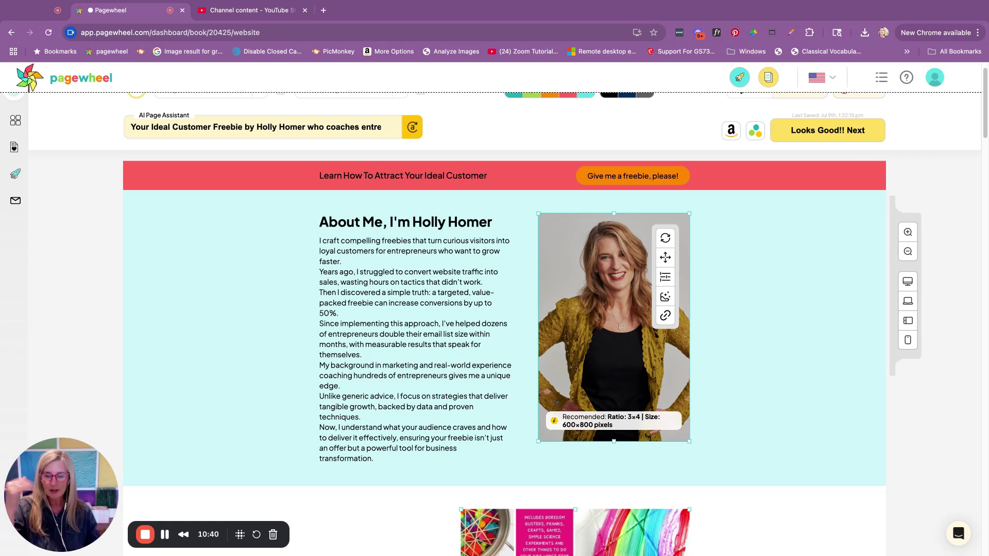
{"action": "scroll", "coordinate": [651, 341], "scroll_direction": "down", "scroll_amount": 4}
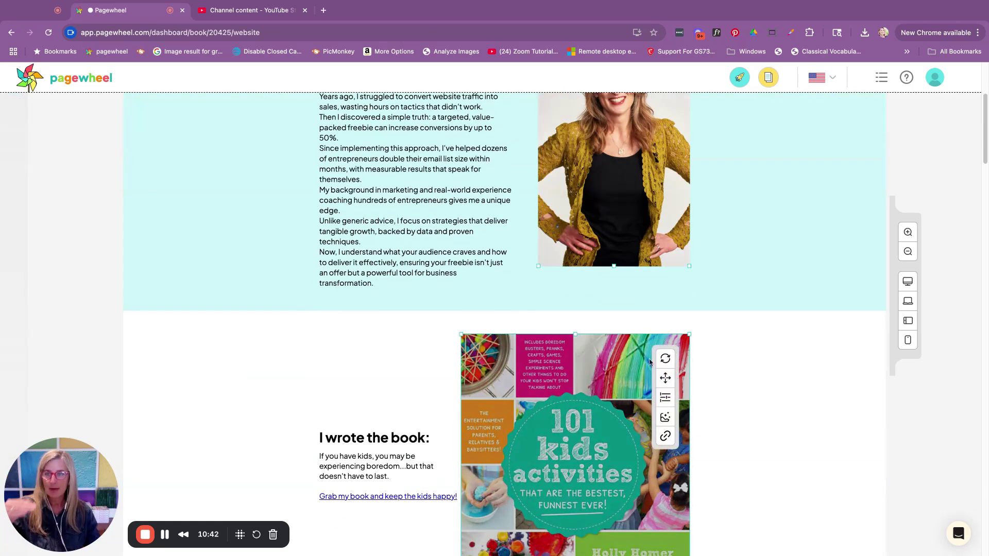
{"action": "scroll", "coordinate": [632, 377], "scroll_direction": "down", "scroll_amount": 12}
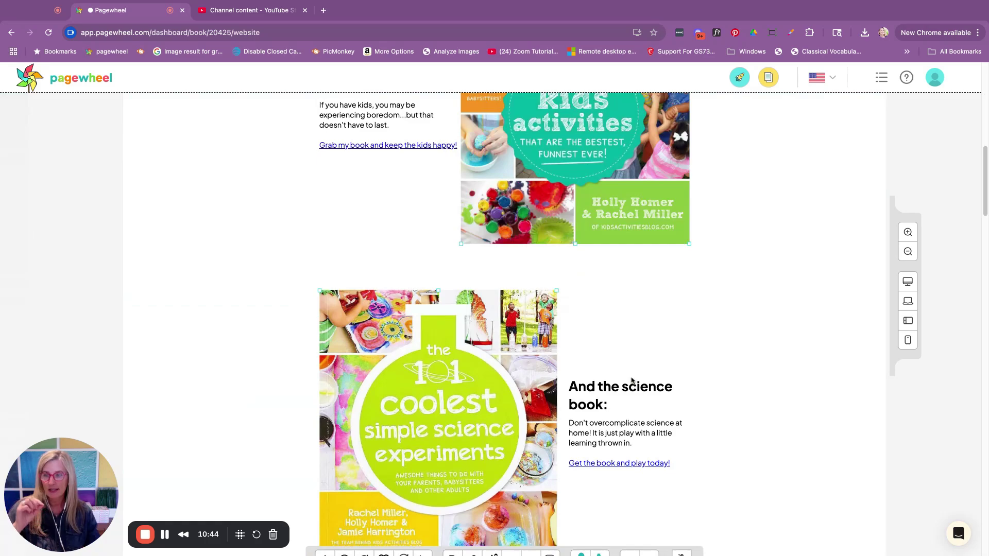
{"action": "scroll", "coordinate": [543, 320], "scroll_direction": "down", "scroll_amount": 5}
{"action": "scroll", "coordinate": [543, 320], "scroll_direction": "up", "scroll_amount": 4}
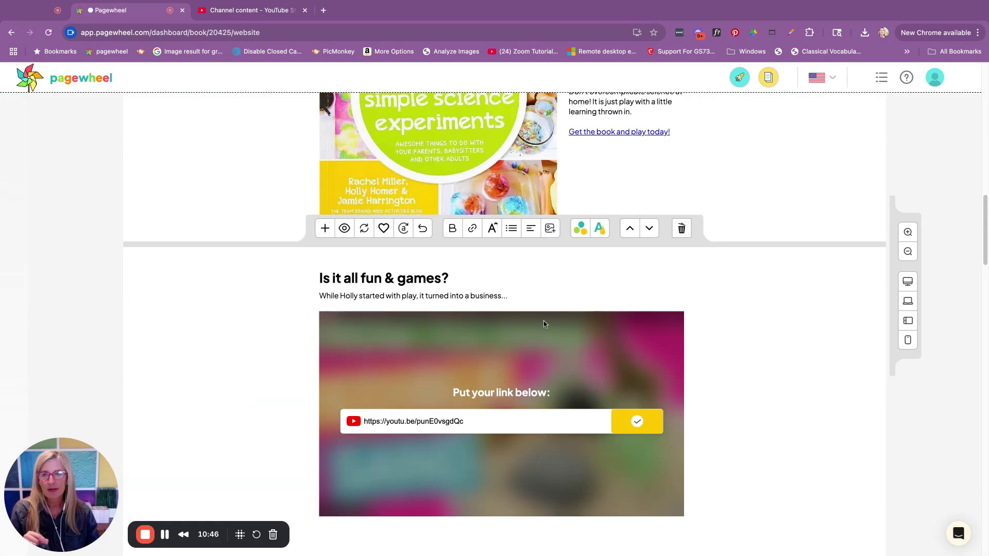
- Look through the section templates for inserting below the video, from Top Bar and Hero to Headlines & Buttons and Video or Image
{"action": "left_click", "coordinate": [325, 228]}
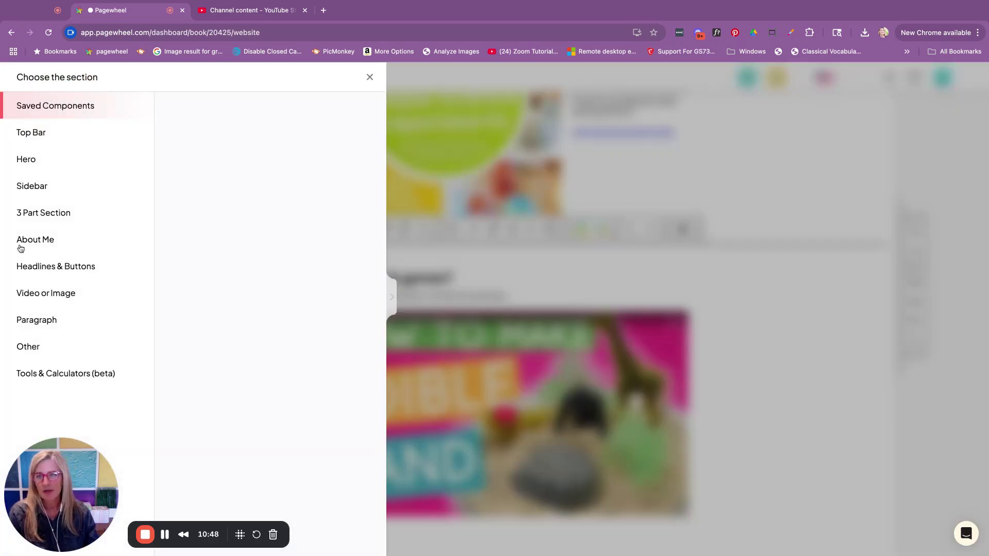
{"action": "left_click", "coordinate": [39, 133]}
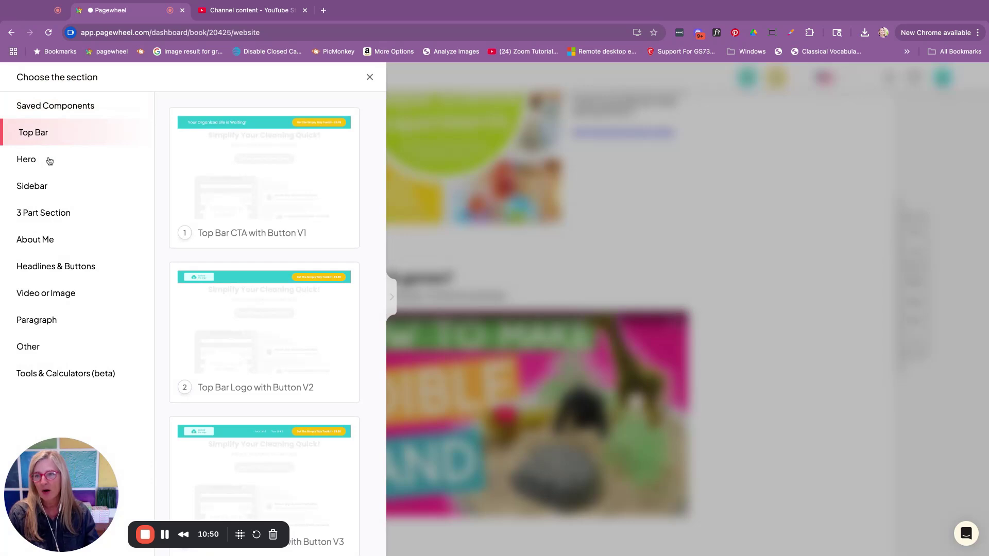
{"action": "left_click", "coordinate": [47, 169]}
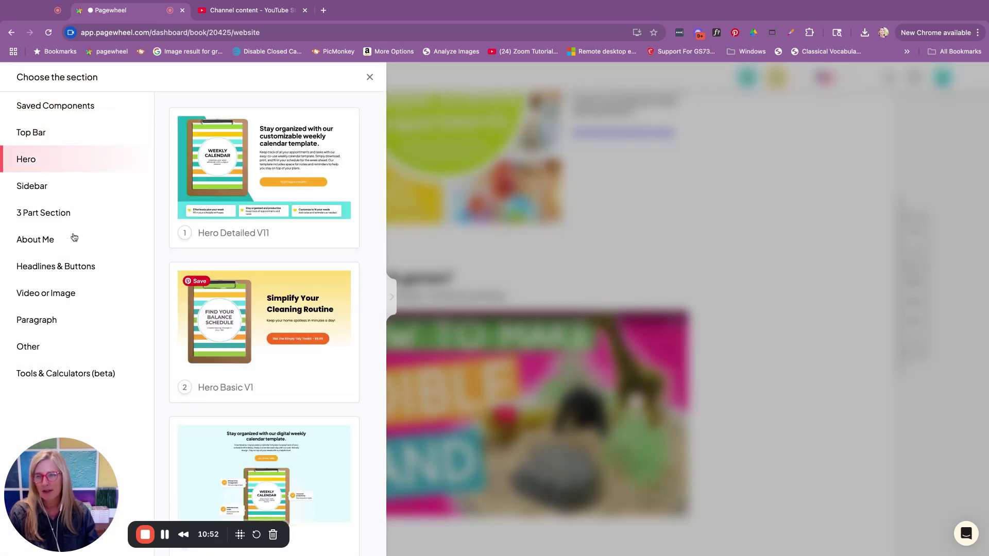
{"action": "left_click", "coordinate": [47, 196]}
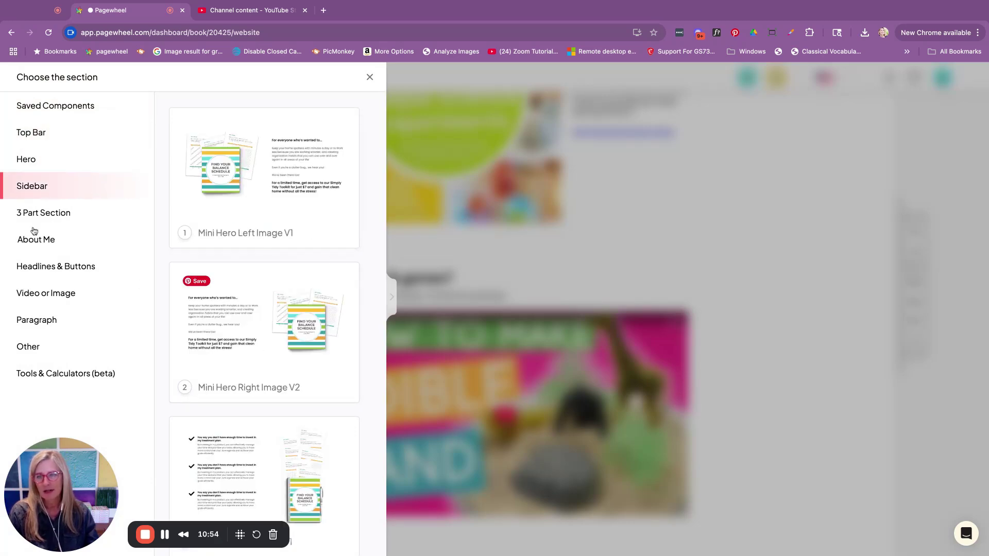
{"action": "left_click", "coordinate": [60, 214]}
{"action": "scroll", "coordinate": [228, 387], "scroll_direction": "down", "scroll_amount": 3}
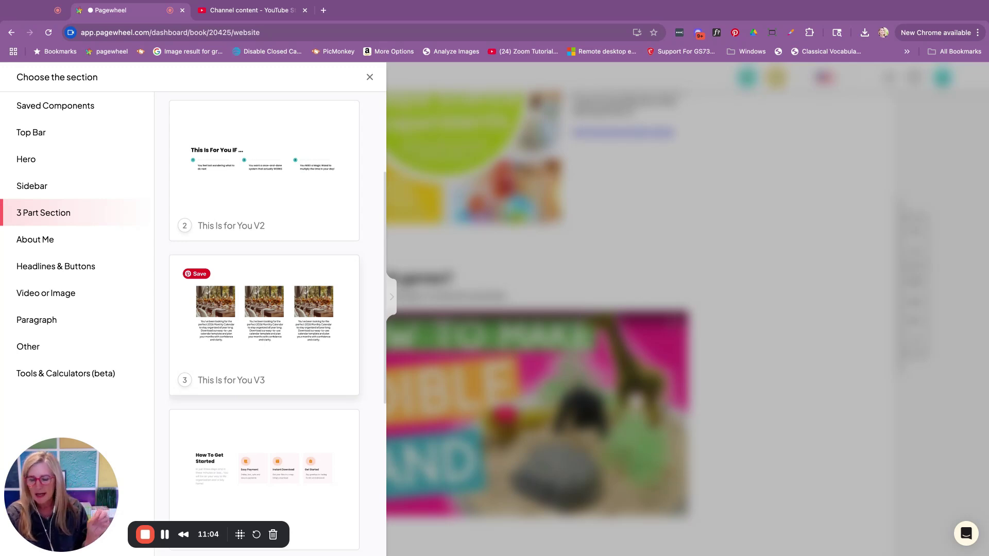
{"action": "left_click", "coordinate": [35, 240]}
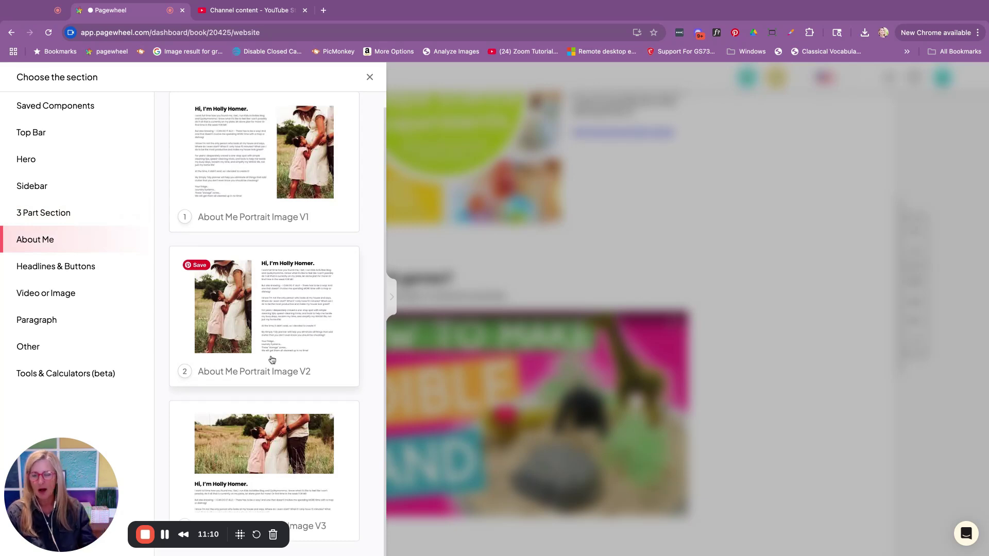
{"action": "left_click", "coordinate": [74, 274]}
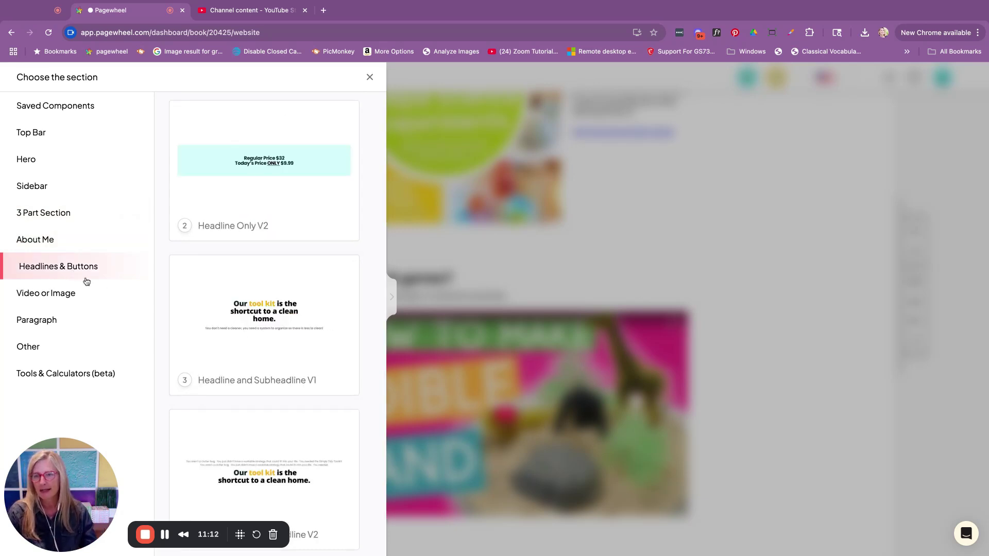
{"action": "scroll", "coordinate": [237, 338], "scroll_direction": "down", "scroll_amount": 10}
{"action": "scroll", "coordinate": [238, 339], "scroll_direction": "down", "scroll_amount": 3}
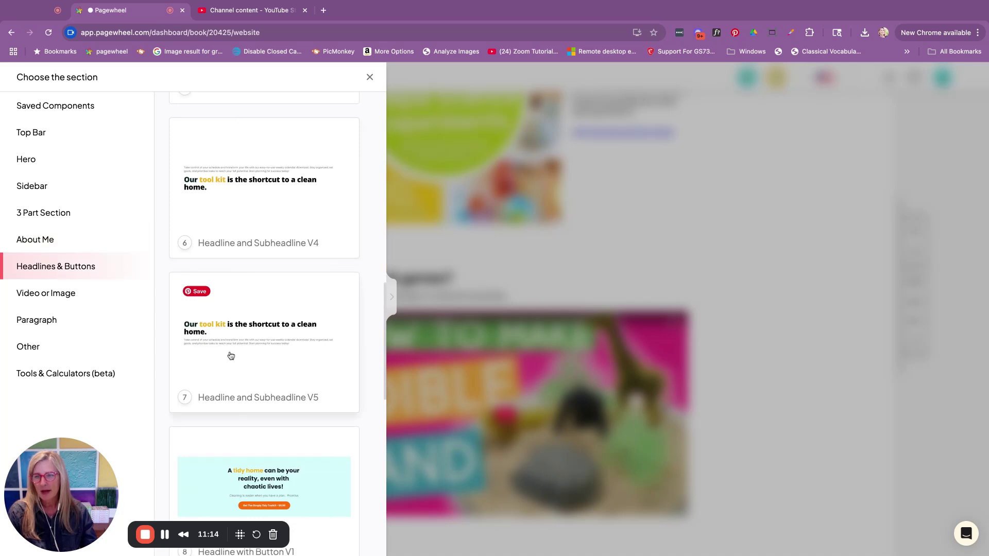
{"action": "left_click", "coordinate": [79, 297]}
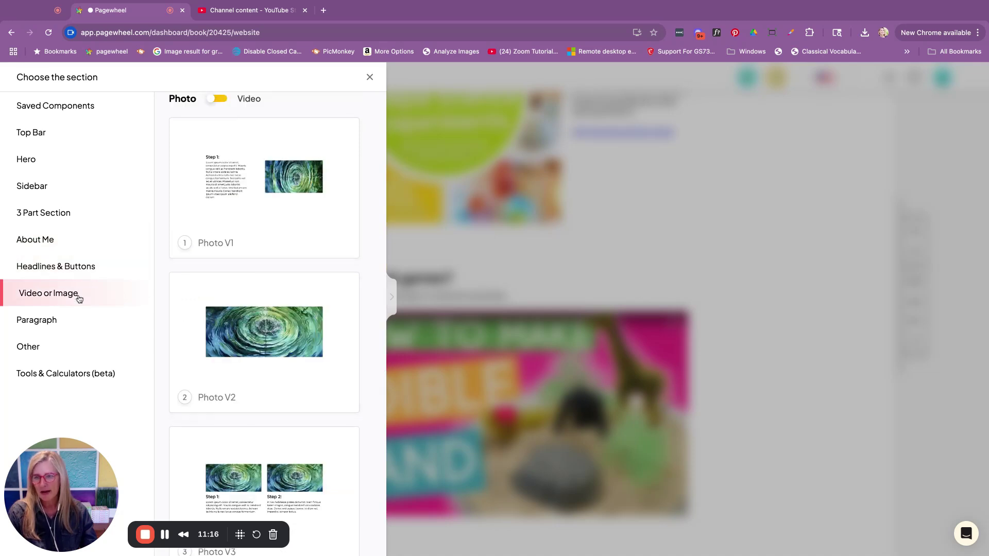
- Add the centered Paragraph V2 section below the "Is it all fun & games?" video section
{"action": "left_click", "coordinate": [64, 322]}
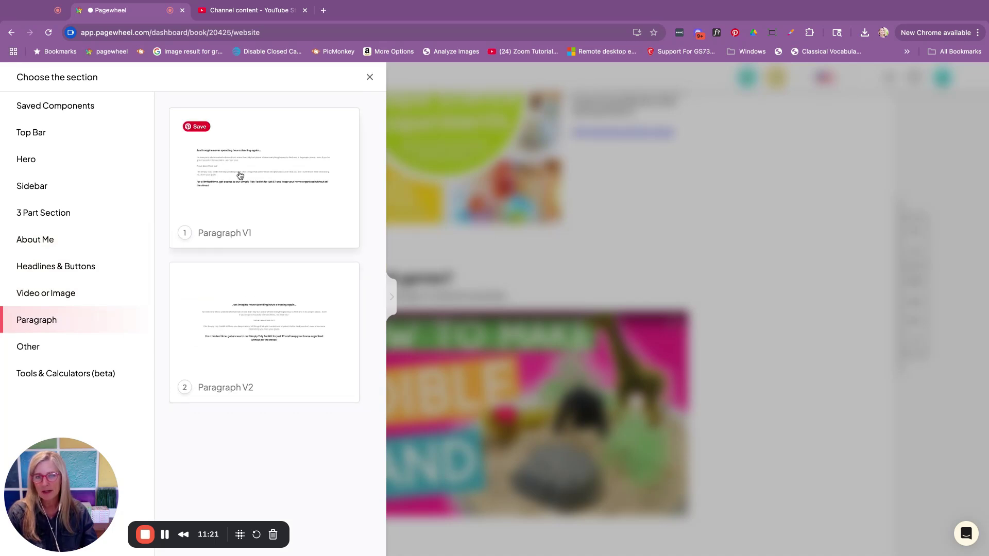
{"action": "left_click", "coordinate": [254, 333]}
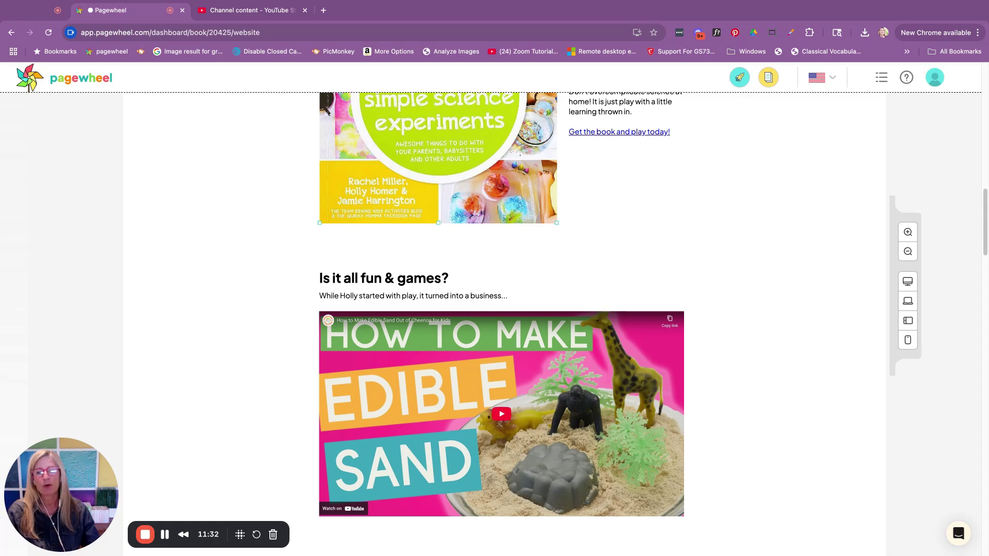
{"action": "scroll", "coordinate": [510, 361], "scroll_direction": "down", "scroll_amount": 7}
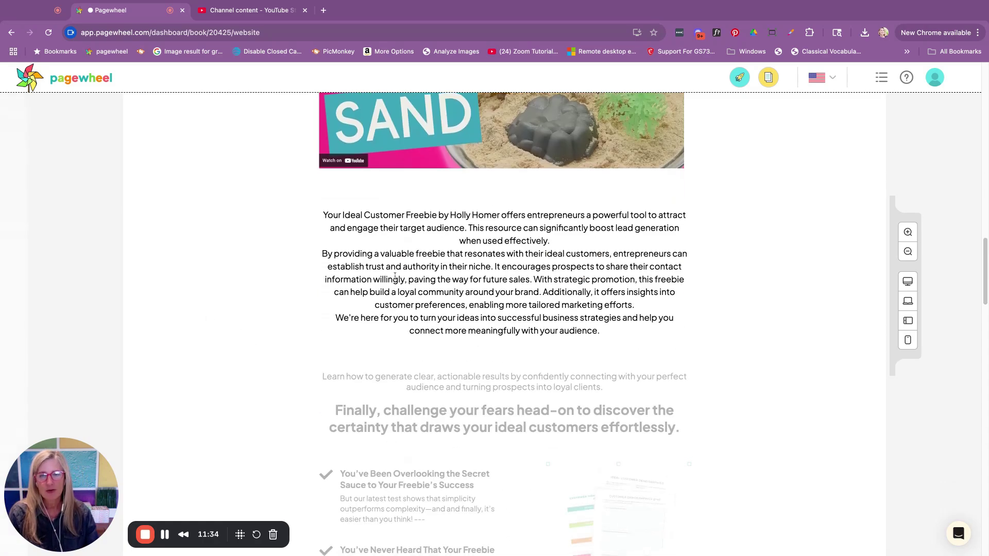
{"action": "left_click", "coordinate": [507, 253]}
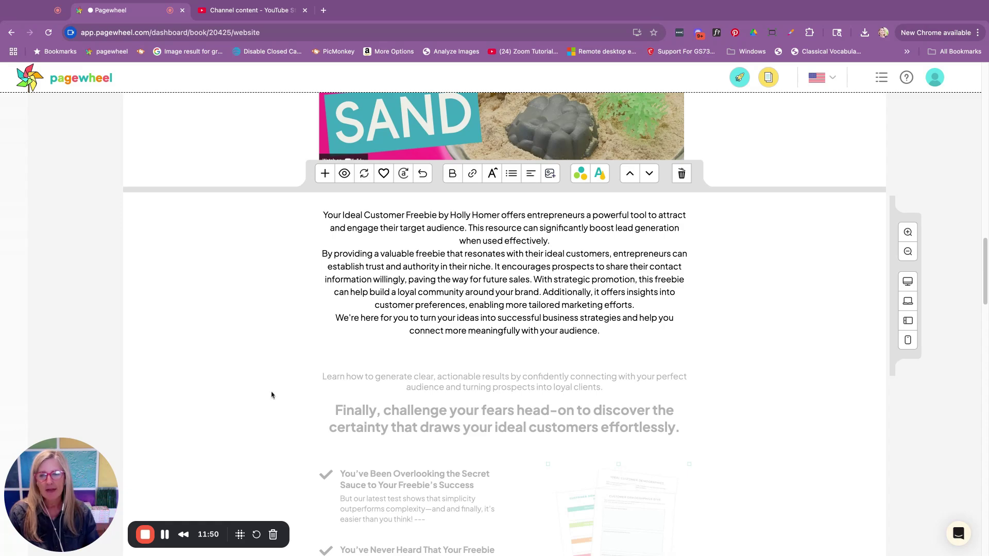
- Hide the phone number field in the "It's almost yours!" sign-up form
{"action": "scroll", "coordinate": [582, 288], "scroll_direction": "down", "scroll_amount": 4}
{"action": "scroll", "coordinate": [582, 288], "scroll_direction": "down", "scroll_amount": 12}
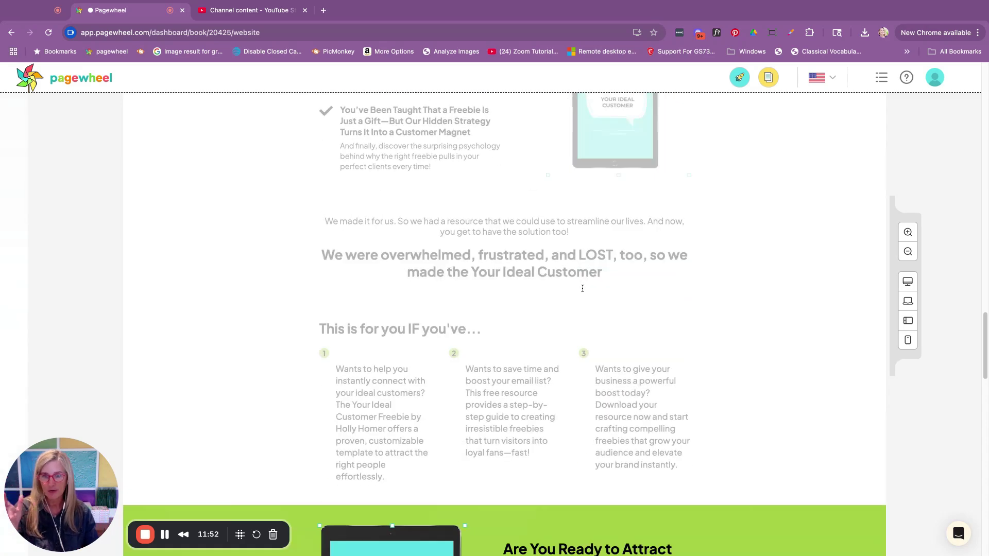
{"action": "scroll", "coordinate": [583, 289], "scroll_direction": "down", "scroll_amount": 3}
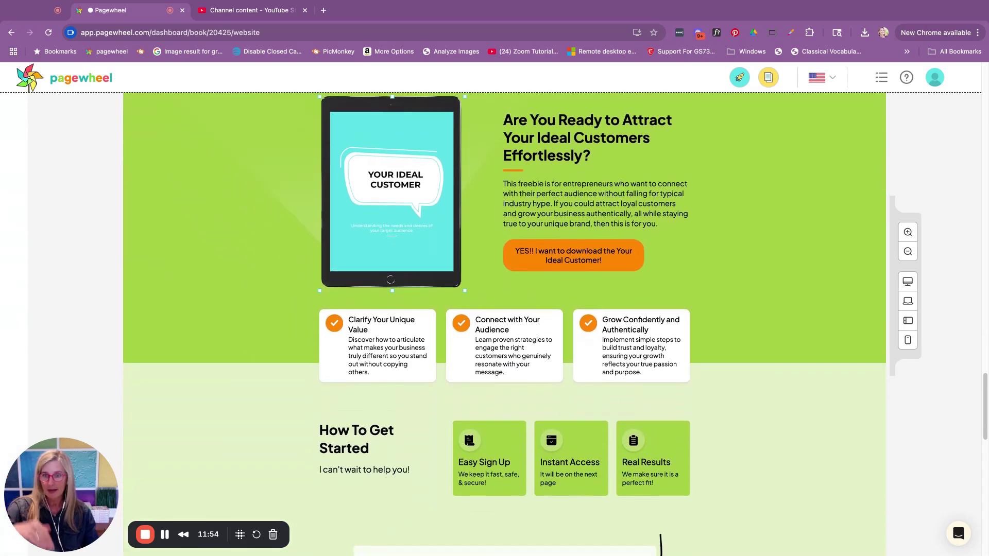
{"action": "scroll", "coordinate": [505, 324], "scroll_direction": "down", "scroll_amount": 8}
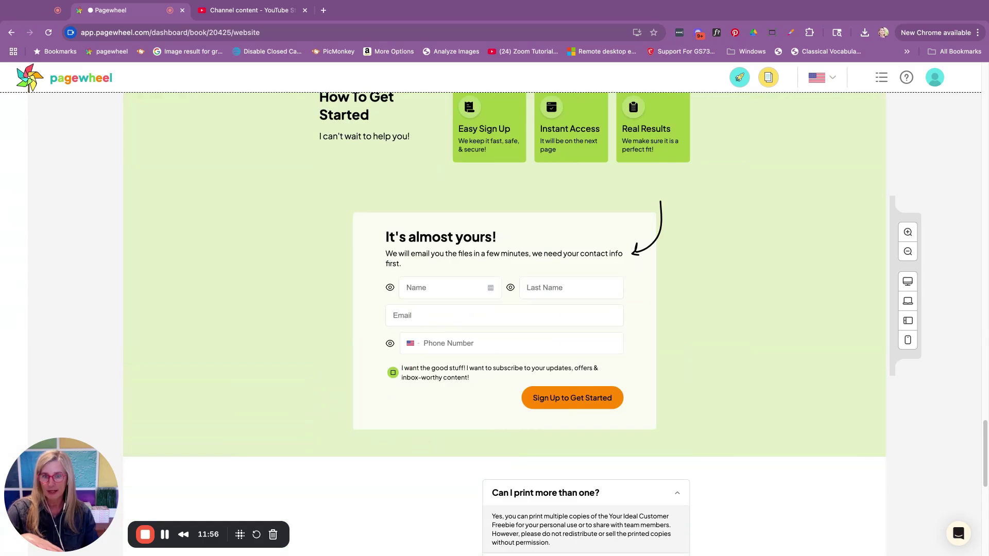
{"action": "scroll", "coordinate": [495, 279], "scroll_direction": "up", "scroll_amount": 9}
{"action": "scroll", "coordinate": [495, 279], "scroll_direction": "down", "scroll_amount": 15}
{"action": "scroll", "coordinate": [495, 279], "scroll_direction": "up", "scroll_amount": 4}
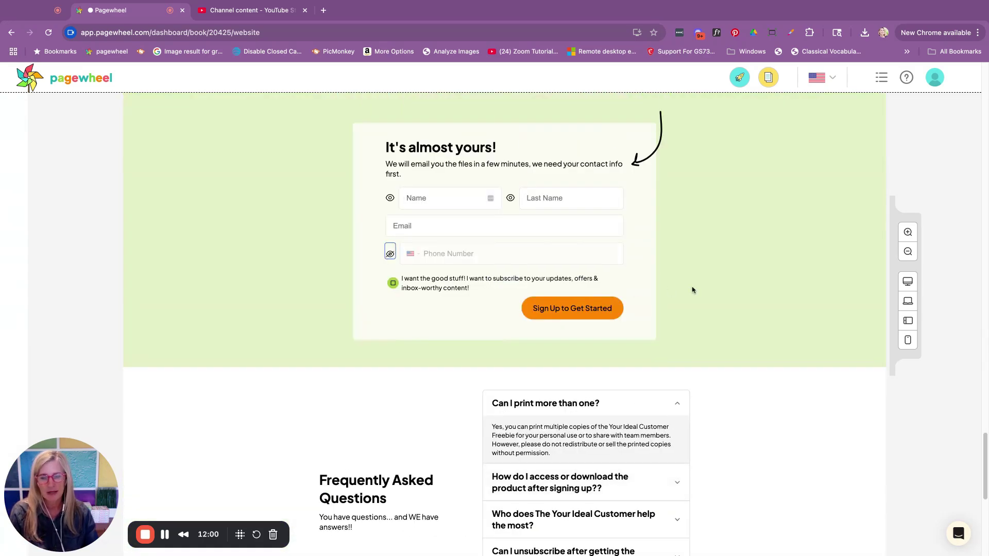
- Accept the offer page, proceed to the delivery page and look over its opening sections
{"action": "scroll", "coordinate": [693, 290], "scroll_direction": "up", "scroll_amount": 20}
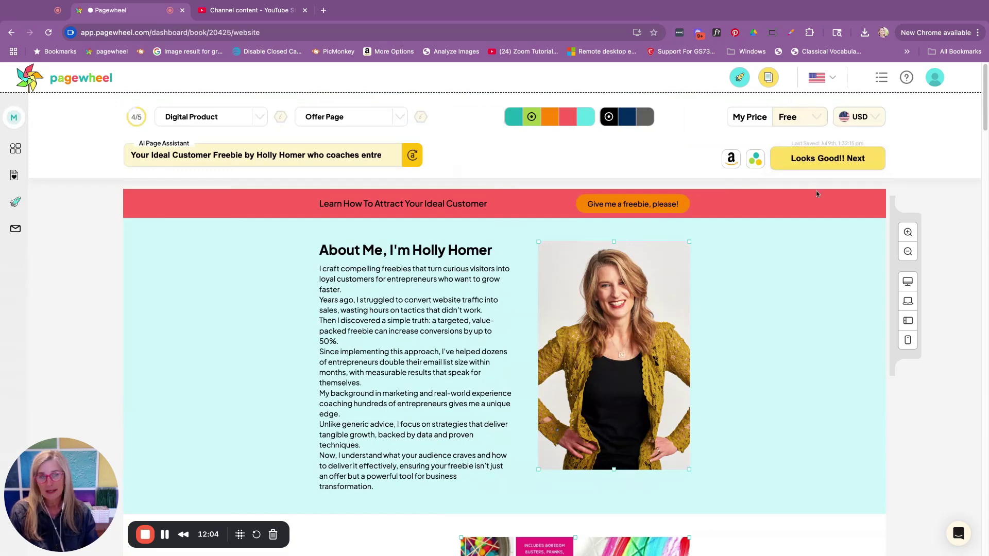
{"action": "left_click", "coordinate": [821, 165]}
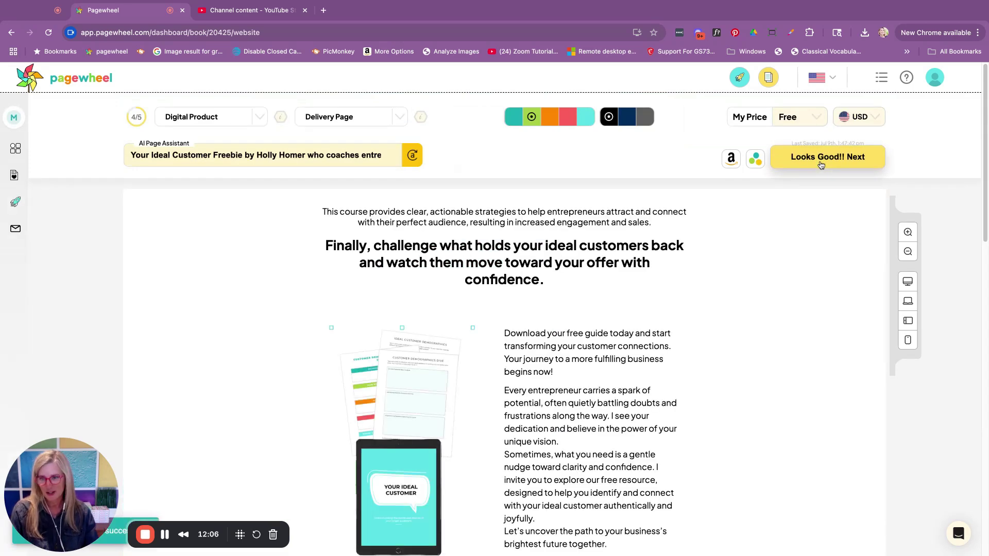
{"action": "scroll", "coordinate": [576, 267], "scroll_direction": "down", "scroll_amount": 7}
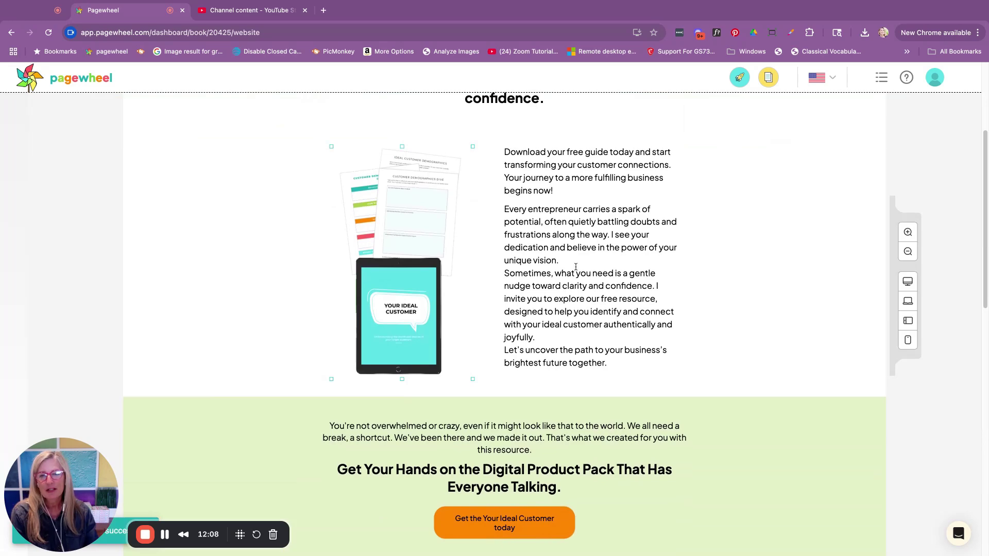
{"action": "scroll", "coordinate": [576, 267], "scroll_direction": "up", "scroll_amount": 7}
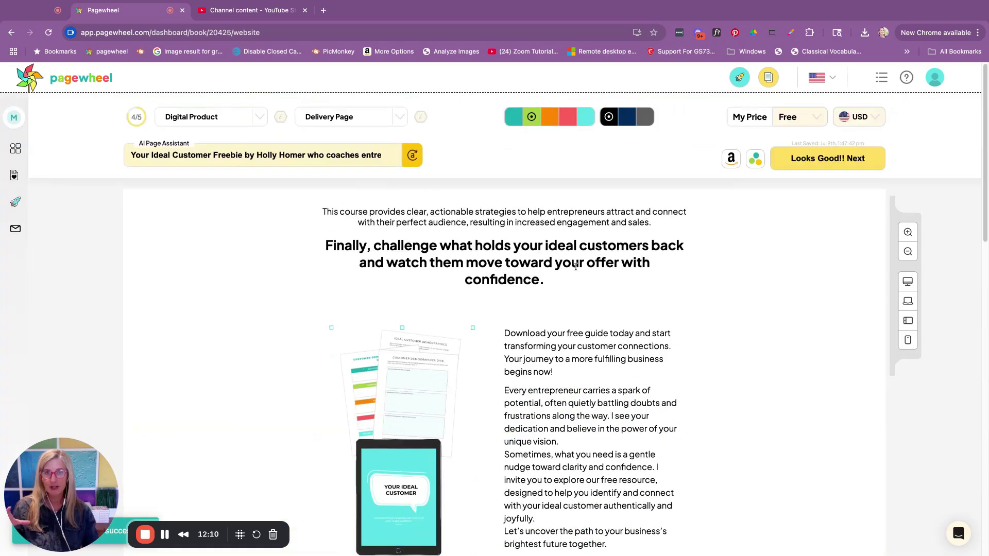
{"action": "scroll", "coordinate": [536, 251], "scroll_direction": "down", "scroll_amount": 3}
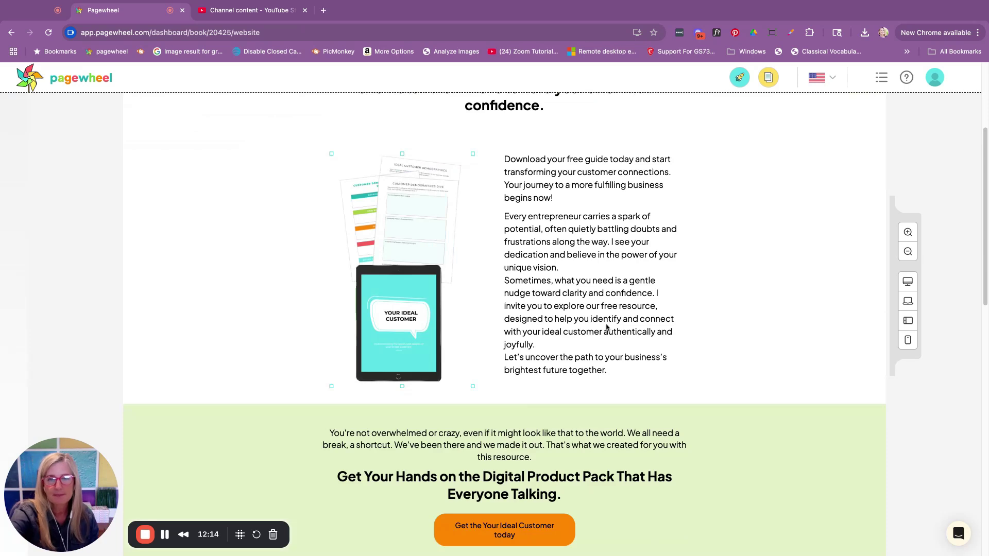
{"action": "scroll", "coordinate": [510, 257], "scroll_direction": "up", "scroll_amount": 5}
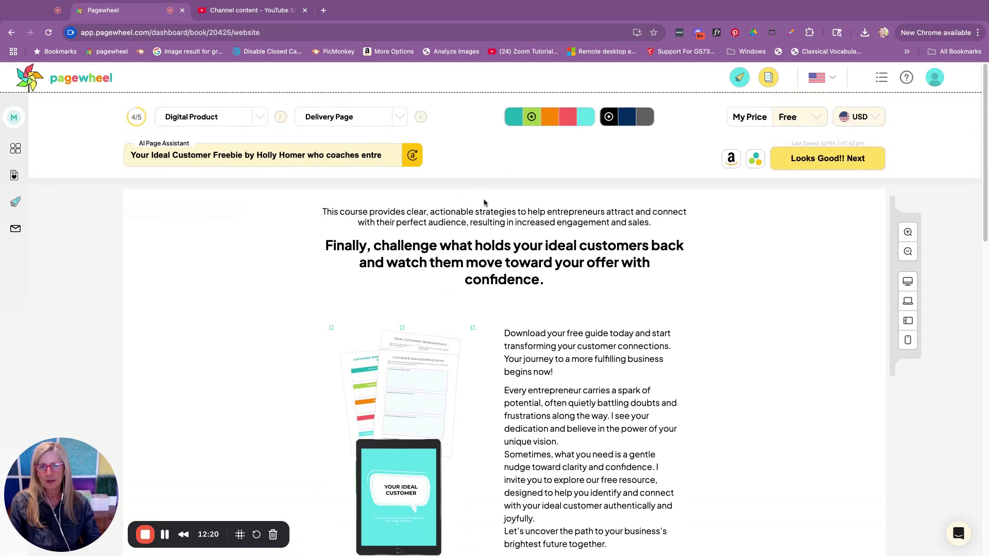
- Replace the heading in the delivery page's first green section with "Download your free gift!"
{"action": "scroll", "coordinate": [486, 240], "scroll_direction": "down", "scroll_amount": 1}
{"action": "scroll", "coordinate": [569, 281], "scroll_direction": "down", "scroll_amount": 5}
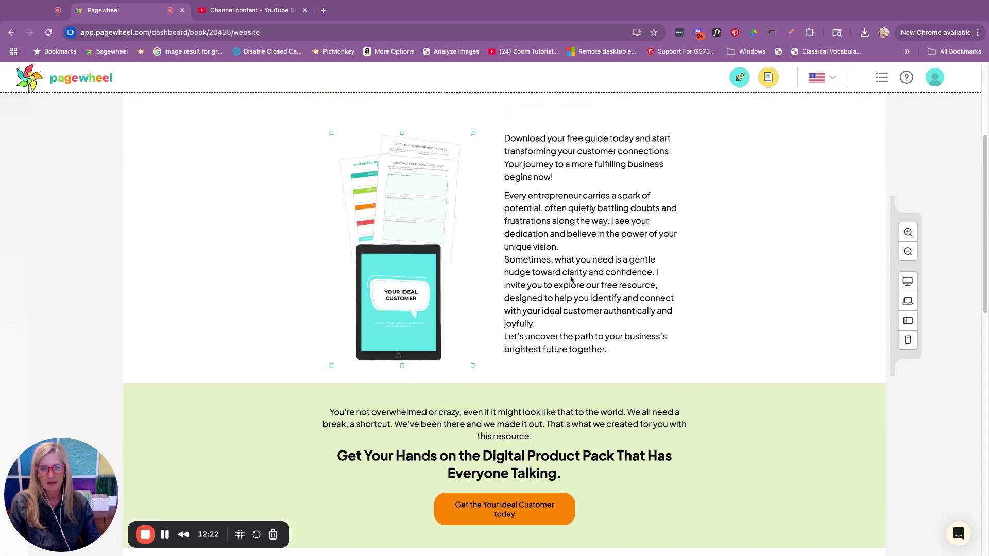
{"action": "scroll", "coordinate": [570, 281], "scroll_direction": "down", "scroll_amount": 5}
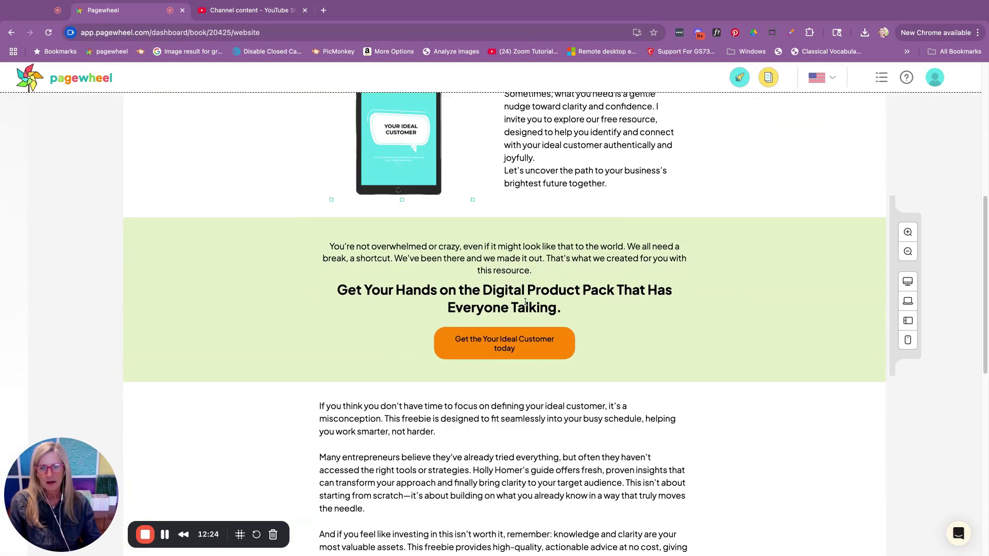
{"action": "left_click", "coordinate": [338, 290]}
{"action": "type", "text": "Download "}
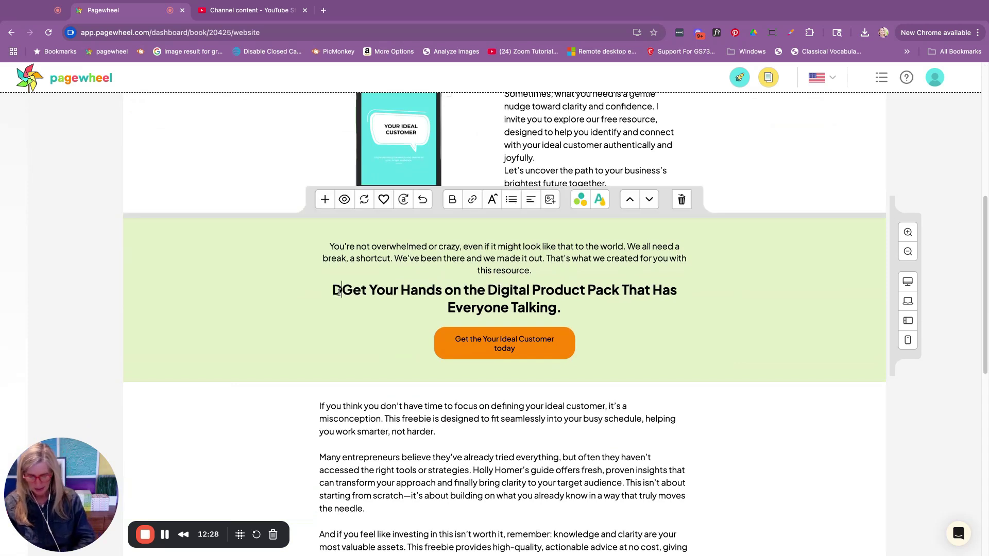
{"action": "type", "text": "your free gif"}
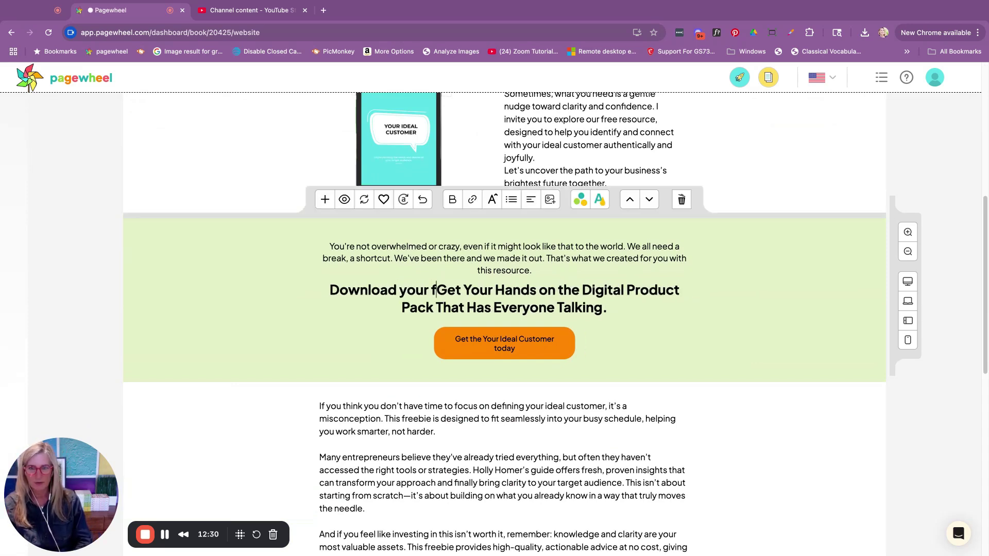
{"action": "type", "text": "t"}
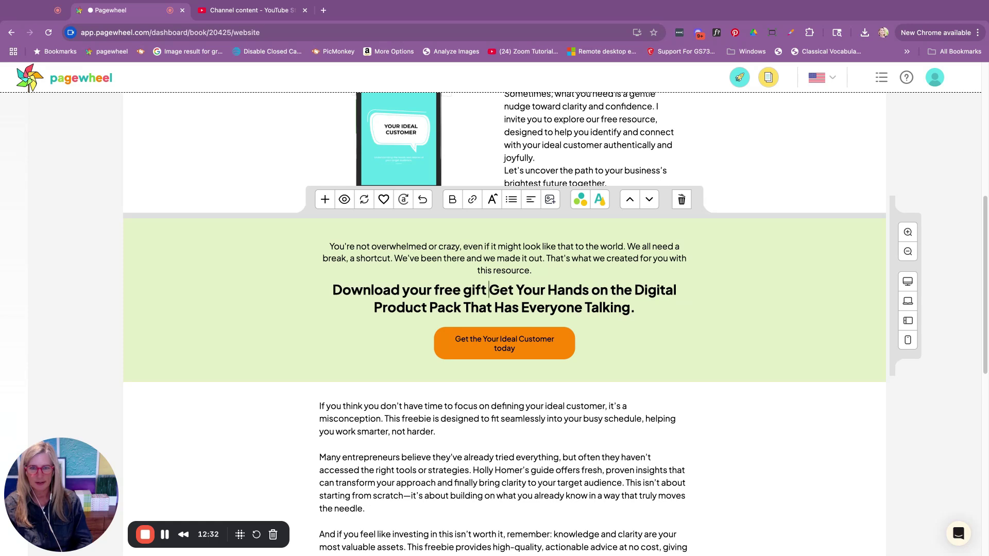
{"action": "key", "text": "BackSpace"}
{"action": "type", "text": "!"}
{"action": "key", "text": "Delete"}
{"action": "key", "text": "Delete"}
{"action": "key", "text": "Delete"}
{"action": "key", "text": "Delete"}
{"action": "key", "text": "Delete"}
{"action": "key", "text": "Delete"}
{"action": "key", "text": "Delete"}
{"action": "key", "text": "Delete"}
{"action": "key", "text": "Delete"}
{"action": "key", "text": "Delete"}
{"action": "key", "text": "Delete"}
{"action": "key", "text": "Delete"}
{"action": "key", "text": "Delete"}
{"action": "key", "text": "Delete"}
{"action": "key", "text": "Delete"}
{"action": "key", "text": "Delete"}
{"action": "key", "text": "Delete"}
{"action": "key", "text": "Delete"}
{"action": "key", "text": "Delete"}
{"action": "key", "text": "Delete"}
{"action": "key", "text": "Delete"}
{"action": "key", "text": "Delete"}
{"action": "key", "text": "Delete"}
{"action": "key", "text": "Delete"}
{"action": "key", "text": "Delete"}
{"action": "key", "text": "Delete"}
{"action": "key", "text": "Delete"}
{"action": "key", "text": "Delete"}
{"action": "key", "text": "Delete"}
{"action": "key", "text": "Delete"}
{"action": "key", "text": "Delete"}
{"action": "key", "text": "Delete"}
{"action": "key", "text": "Delete"}
{"action": "key", "text": "Delete"}
{"action": "key", "text": "Delete"}
{"action": "key", "text": "Delete"}
{"action": "key", "text": "Delete"}
{"action": "key", "text": "Delete"}
{"action": "key", "text": "Delete"}
{"action": "key", "text": "Delete"}
{"action": "key", "text": "Delete"}
{"action": "key", "text": "Delete"}
{"action": "key", "text": "Delete"}
{"action": "key", "text": "Delete"}
{"action": "key", "text": "Delete"}
{"action": "key", "text": "Delete"}
{"action": "key", "text": "Delete"}
{"action": "key", "text": "Delete"}
{"action": "key", "text": "Delete"}
{"action": "key", "text": "Delete"}
{"action": "key", "text": "Delete"}
{"action": "key", "text": "Delete"}
{"action": "key", "text": "Delete"}
{"action": "key", "text": "Delete"}
{"action": "key", "text": "Delete"}
{"action": "key", "text": "Delete"}
{"action": "key", "text": "Delete"}
{"action": "key", "text": "Delete"}
{"action": "key", "text": "Delete"}
{"action": "key", "text": "Delete"}
{"action": "key", "text": "Delete"}
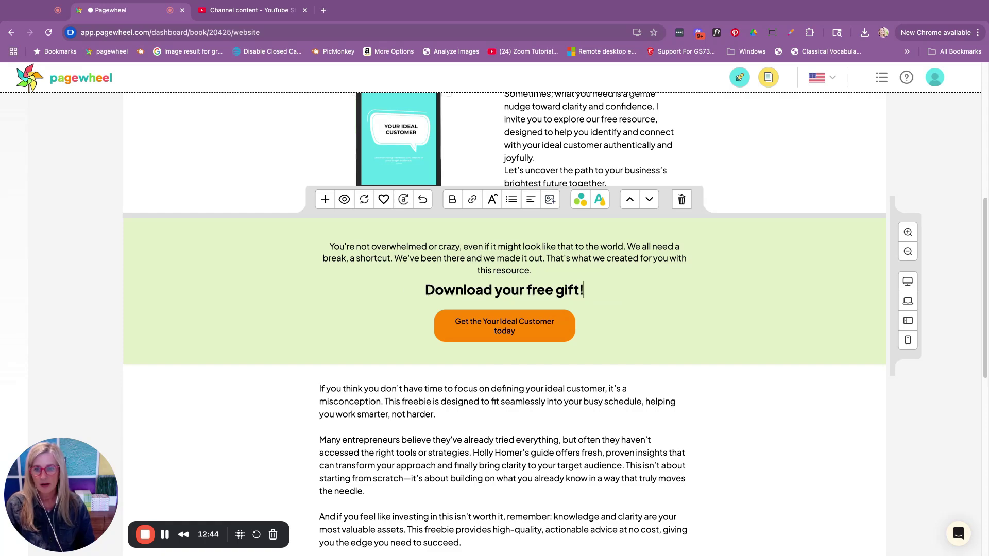
- Replace the label of the orange button below the free gift heading with "Get it now"
{"action": "scroll", "coordinate": [551, 278], "scroll_direction": "up", "scroll_amount": 6}
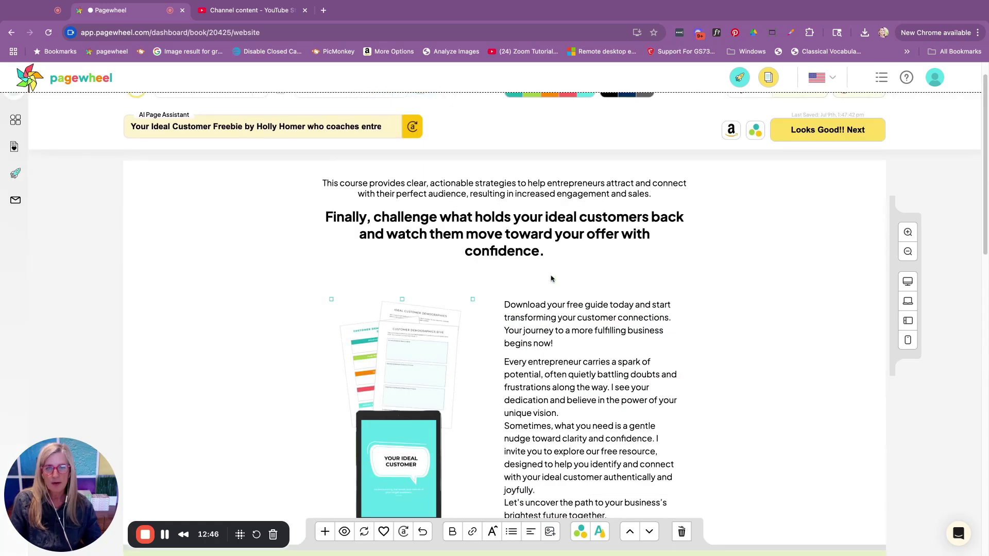
{"action": "scroll", "coordinate": [549, 297], "scroll_direction": "down", "scroll_amount": 10}
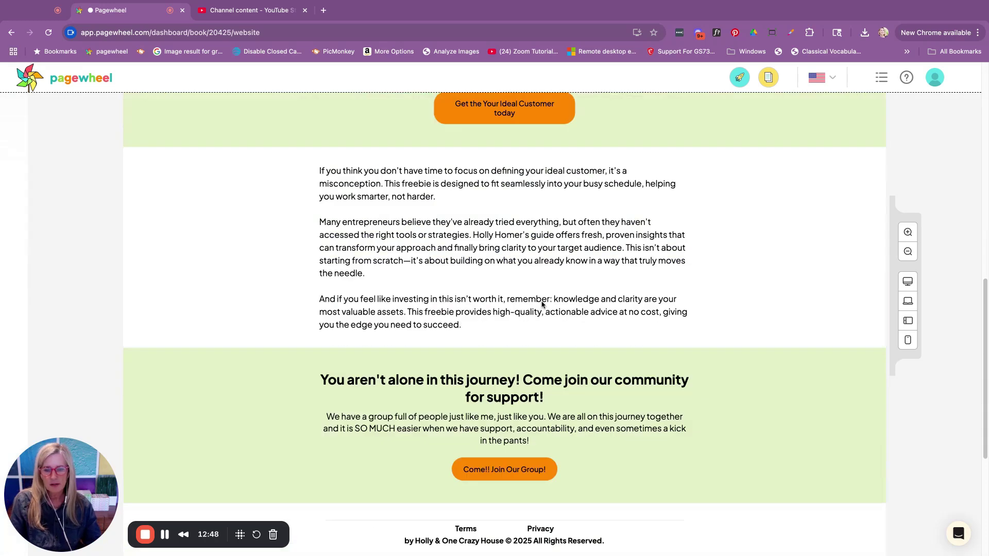
{"action": "scroll", "coordinate": [542, 305], "scroll_direction": "up", "scroll_amount": 4}
{"action": "scroll", "coordinate": [542, 305], "scroll_direction": "up", "scroll_amount": 1}
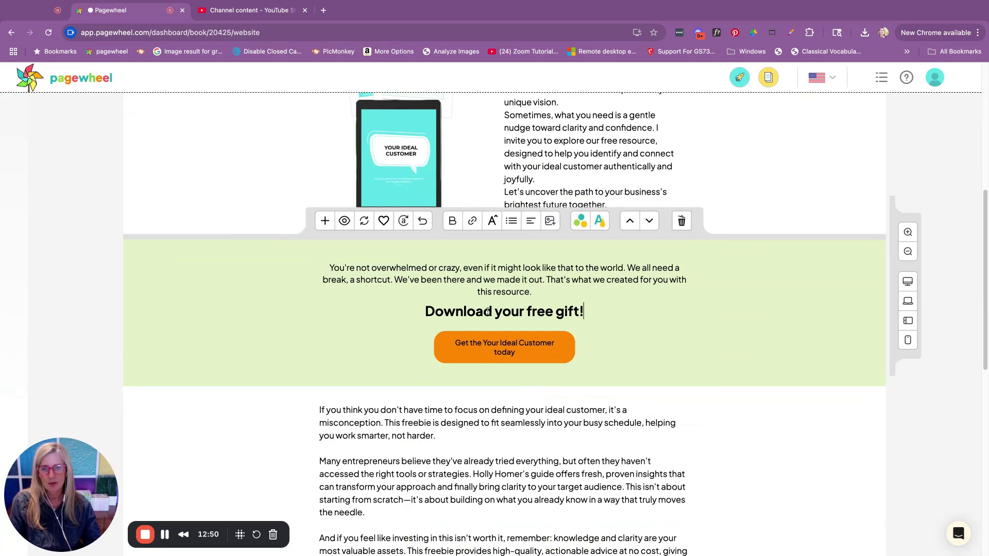
{"action": "left_click", "coordinate": [524, 354]}
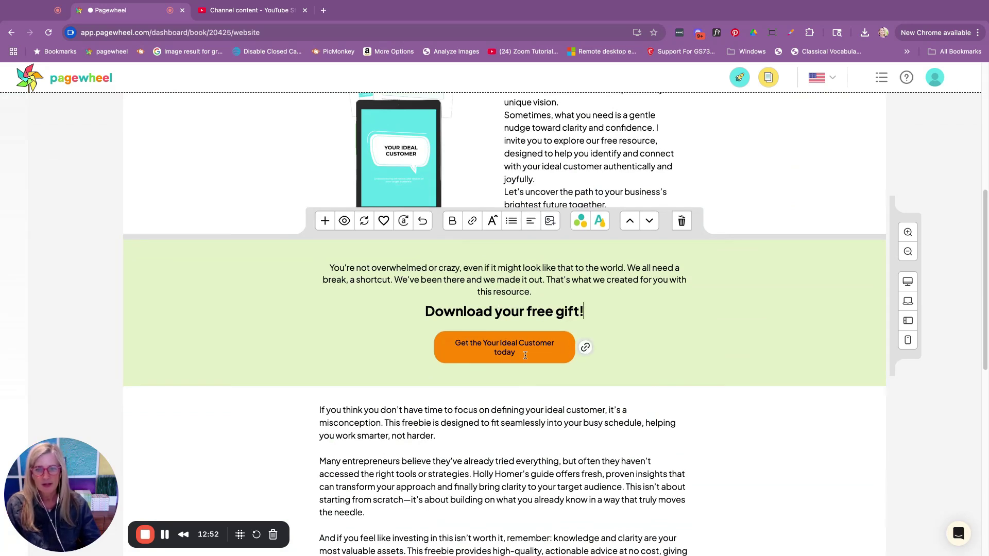
{"action": "triple_click", "coordinate": [524, 354]}
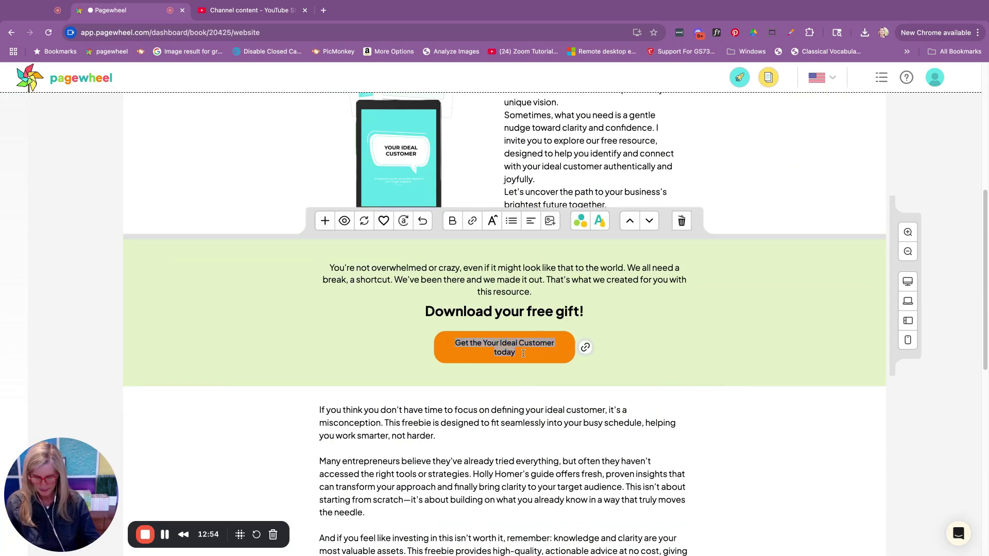
{"action": "type", "text": "Get it now"}
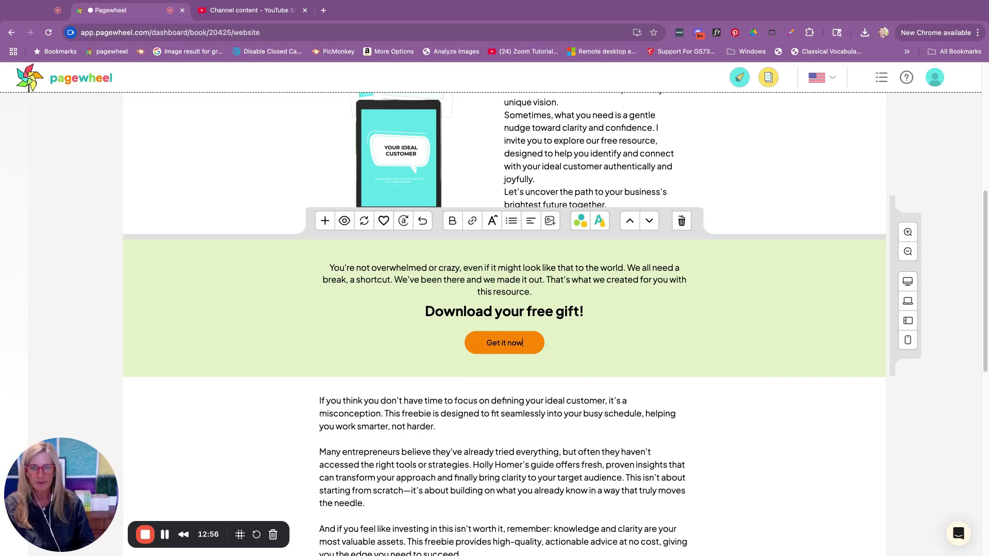
- Set the background of the delivery page's opening headline section to the light orange tint
{"action": "scroll", "coordinate": [511, 269], "scroll_direction": "up", "scroll_amount": 4}
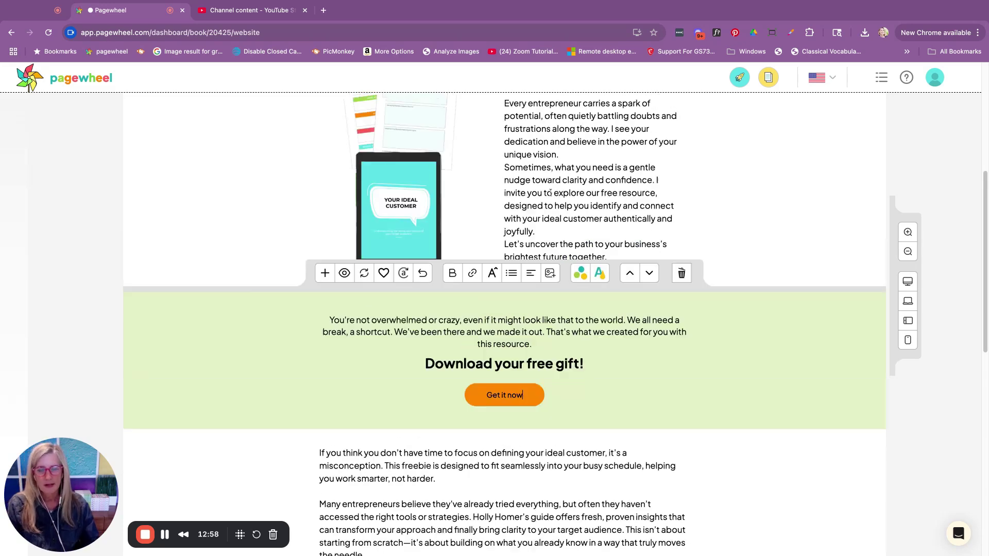
{"action": "scroll", "coordinate": [590, 193], "scroll_direction": "up", "scroll_amount": 2}
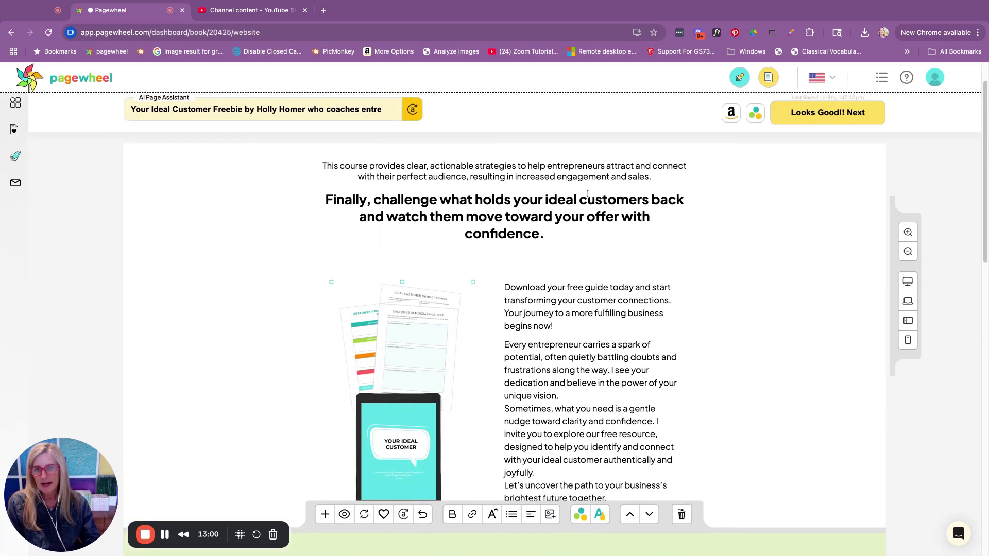
{"action": "scroll", "coordinate": [505, 206], "scroll_direction": "down", "scroll_amount": 1}
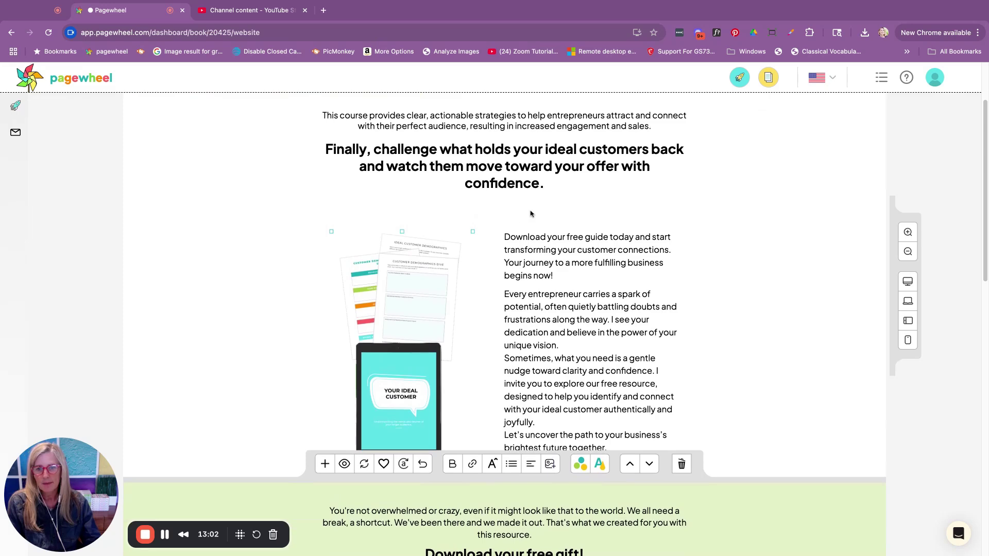
{"action": "scroll", "coordinate": [587, 167], "scroll_direction": "up", "scroll_amount": 2}
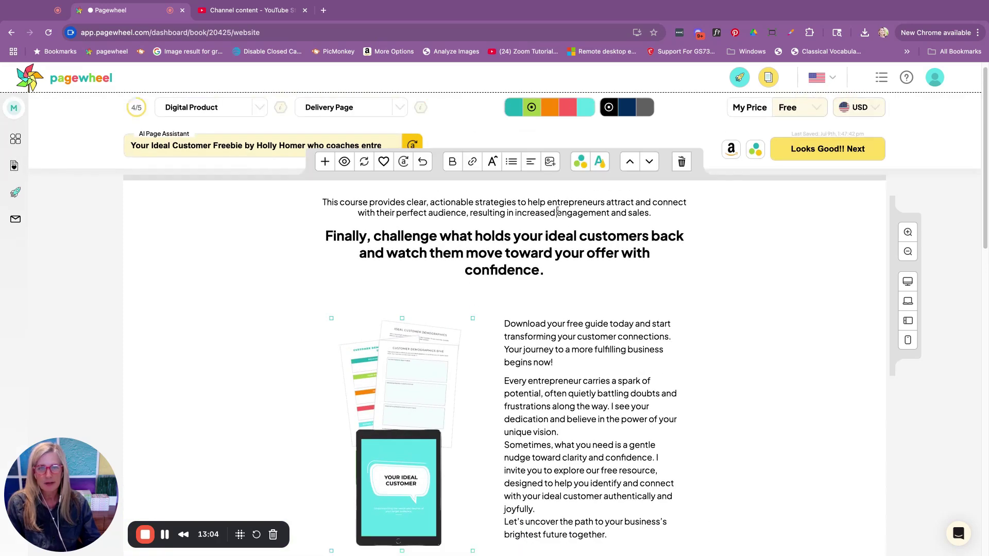
{"action": "left_click", "coordinate": [581, 162]}
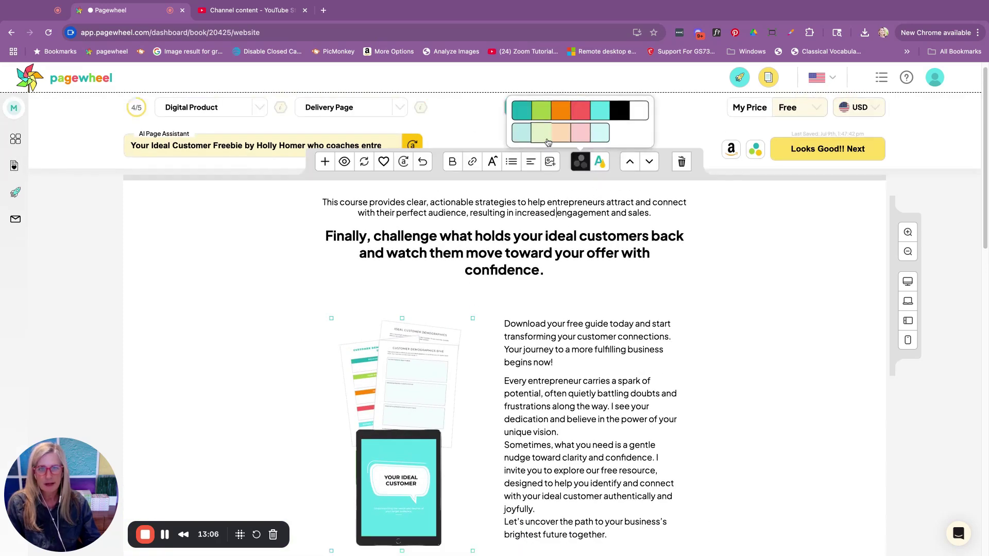
{"action": "left_click", "coordinate": [565, 139]}
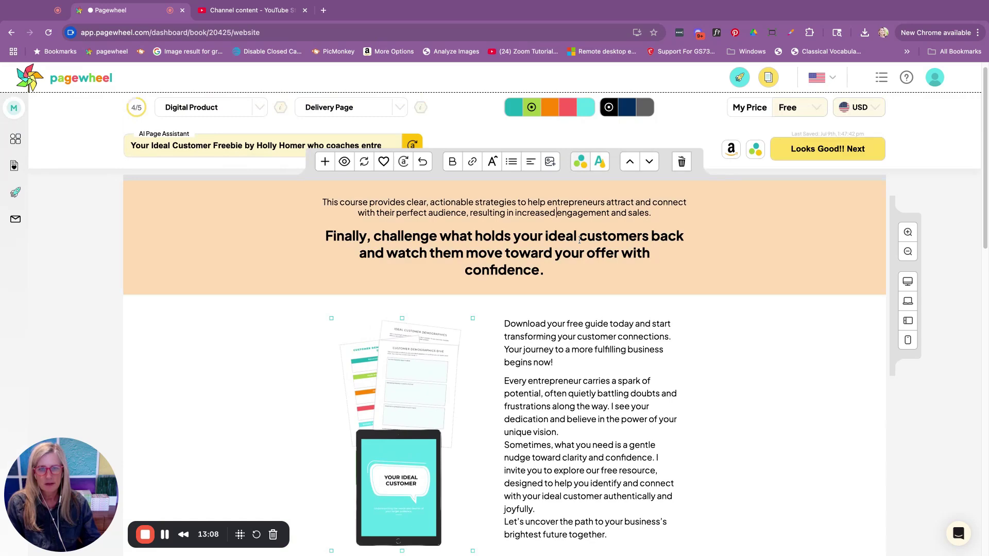
- Set the background of the section with the tablet image and guide text to the light teal tint, after trying light orange
{"action": "scroll", "coordinate": [579, 240], "scroll_direction": "down", "scroll_amount": 4}
{"action": "scroll", "coordinate": [579, 240], "scroll_direction": "up", "scroll_amount": 2}
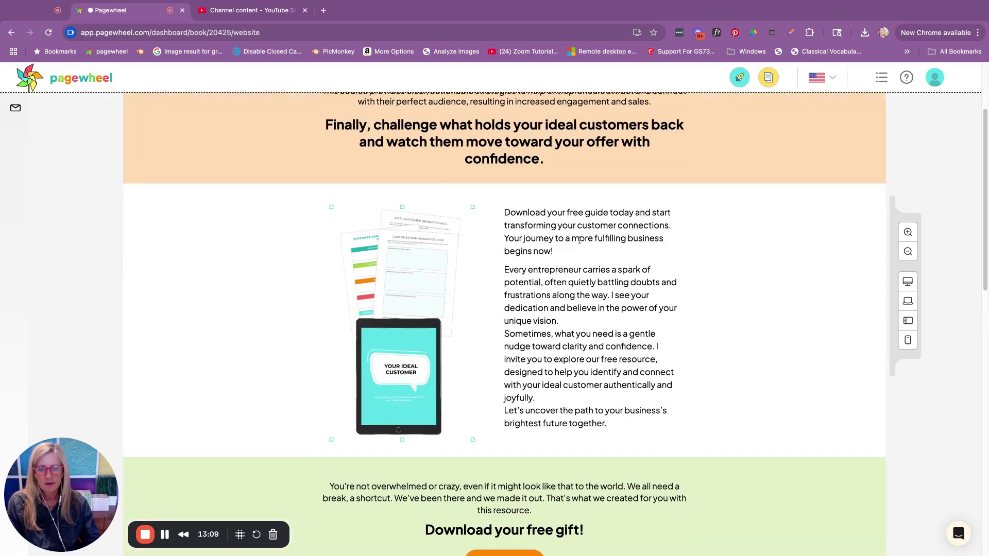
{"action": "left_click", "coordinate": [582, 211]}
{"action": "left_click", "coordinate": [577, 170]}
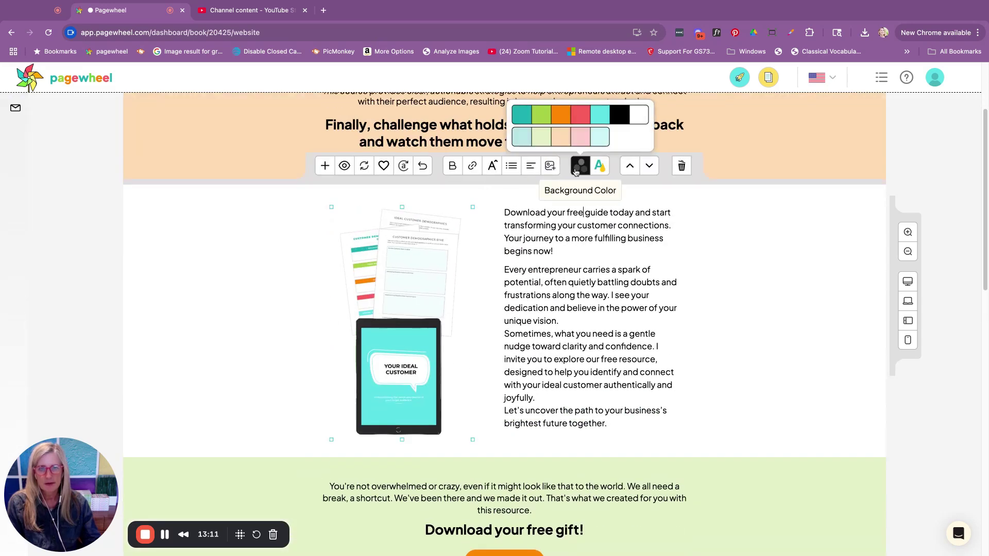
{"action": "left_click", "coordinate": [558, 140]}
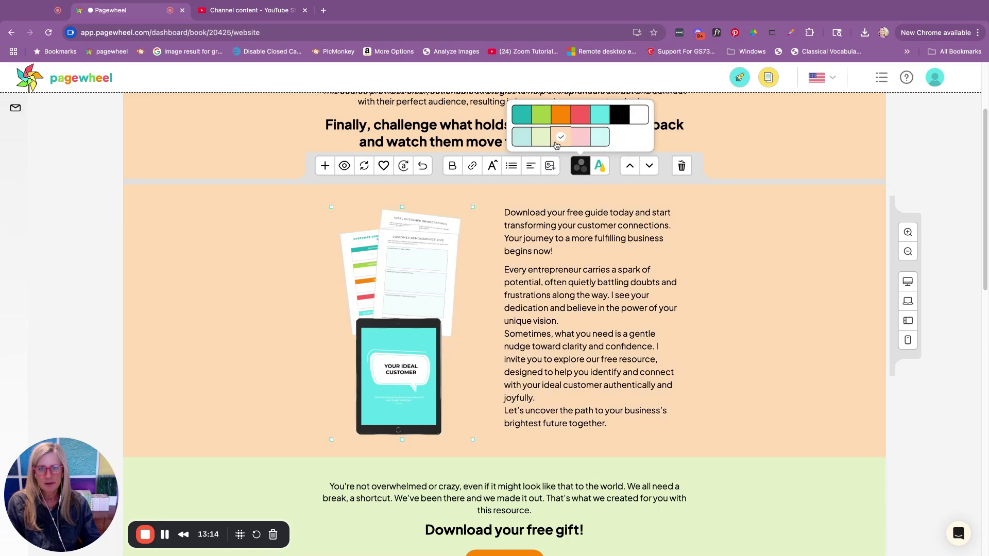
{"action": "left_click", "coordinate": [527, 140]}
{"action": "scroll", "coordinate": [661, 292], "scroll_direction": "down", "scroll_amount": 5}
{"action": "scroll", "coordinate": [662, 291], "scroll_direction": "up", "scroll_amount": 3}
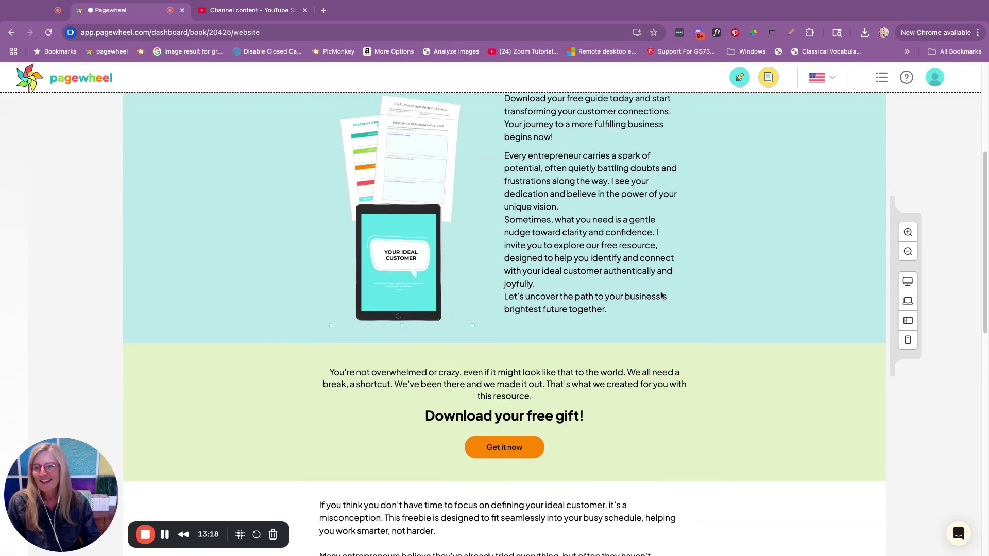
{"action": "scroll", "coordinate": [661, 291], "scroll_direction": "up", "scroll_amount": 1}
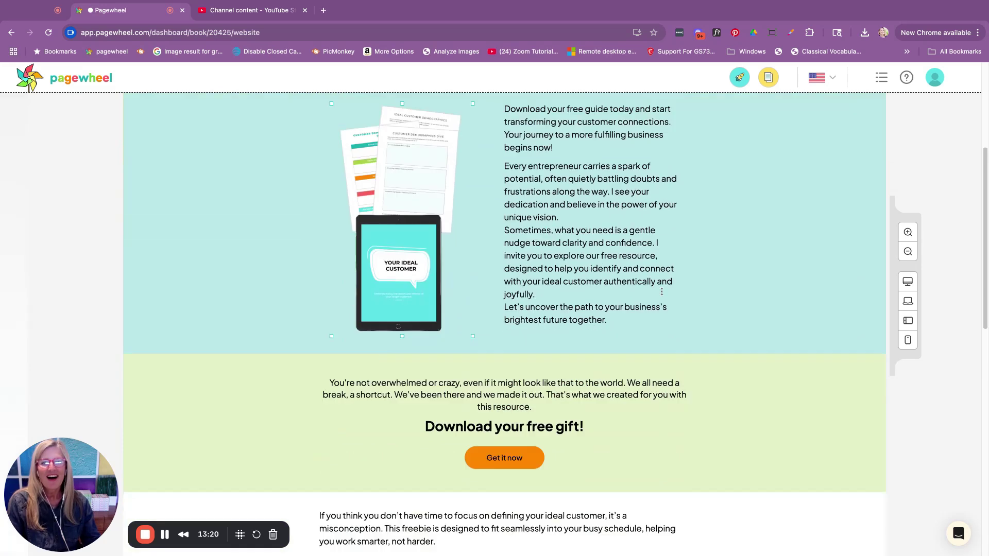
- Replace the community heading in the last green section with "Join the Coaching Program"
{"action": "scroll", "coordinate": [662, 293], "scroll_direction": "down", "scroll_amount": 2}
{"action": "scroll", "coordinate": [663, 295], "scroll_direction": "down", "scroll_amount": 4}
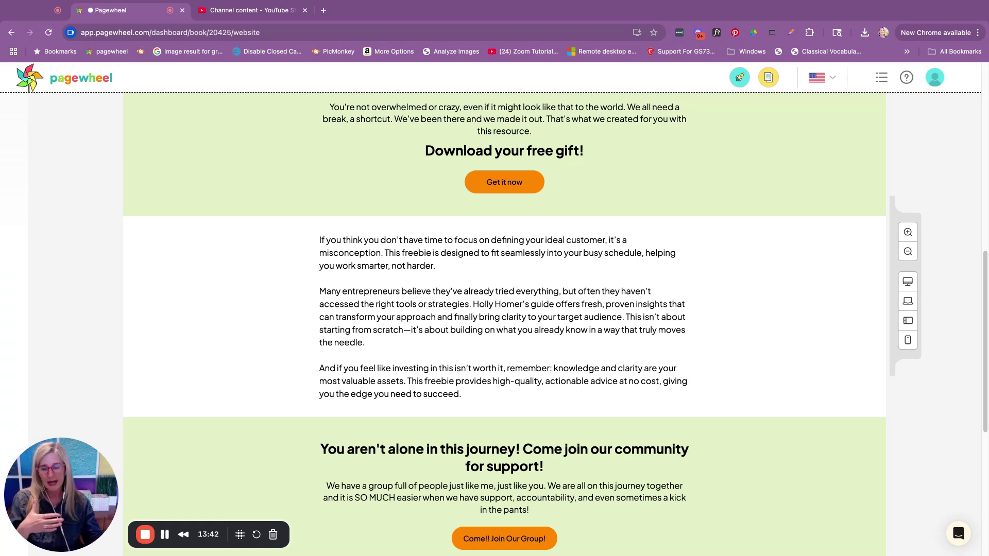
{"action": "scroll", "coordinate": [601, 466], "scroll_direction": "down", "scroll_amount": 1}
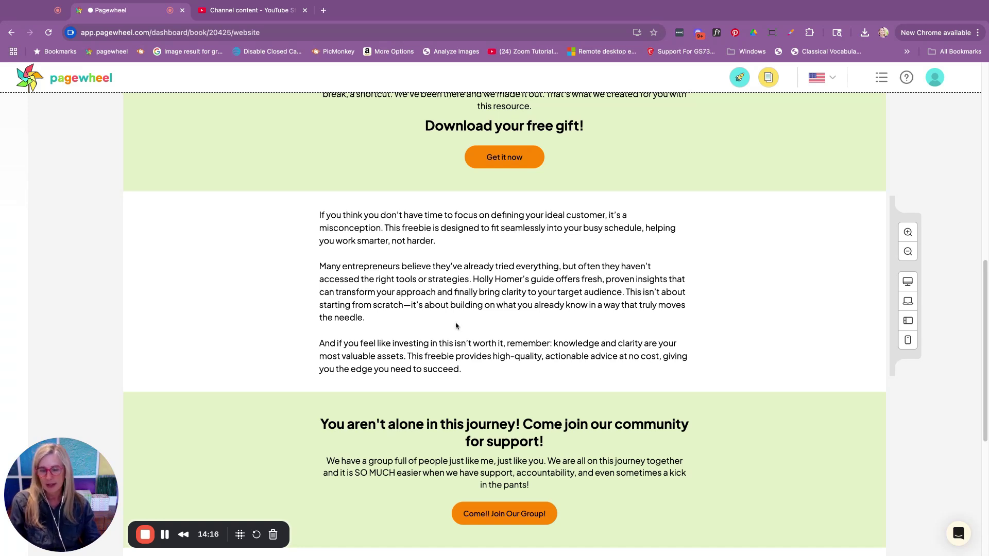
{"action": "scroll", "coordinate": [534, 419], "scroll_direction": "down", "scroll_amount": 3}
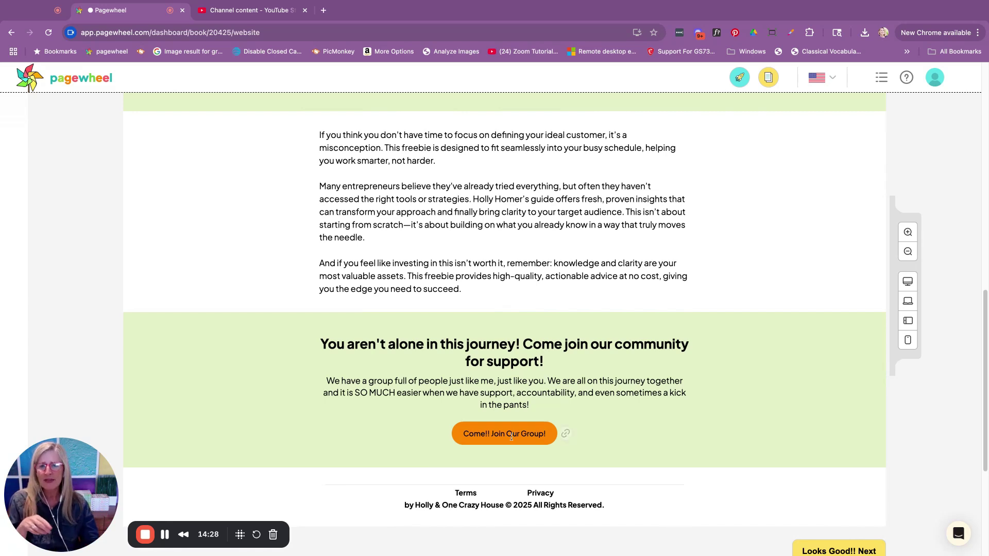
{"action": "left_click", "coordinate": [548, 362]}
{"action": "left_click_drag", "start_coordinate": [548, 362], "coordinate": [321, 344]}
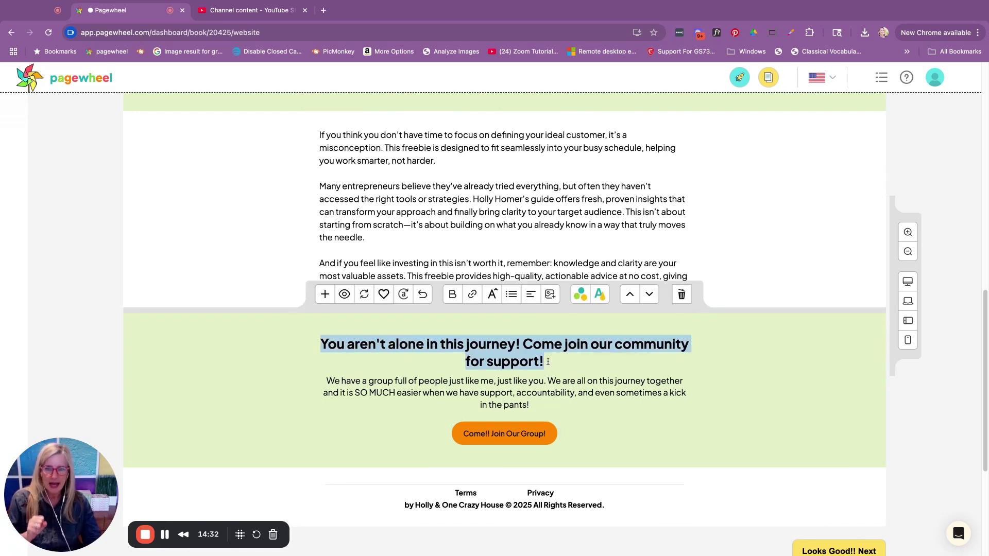
{"action": "type", "text": "Jo"}
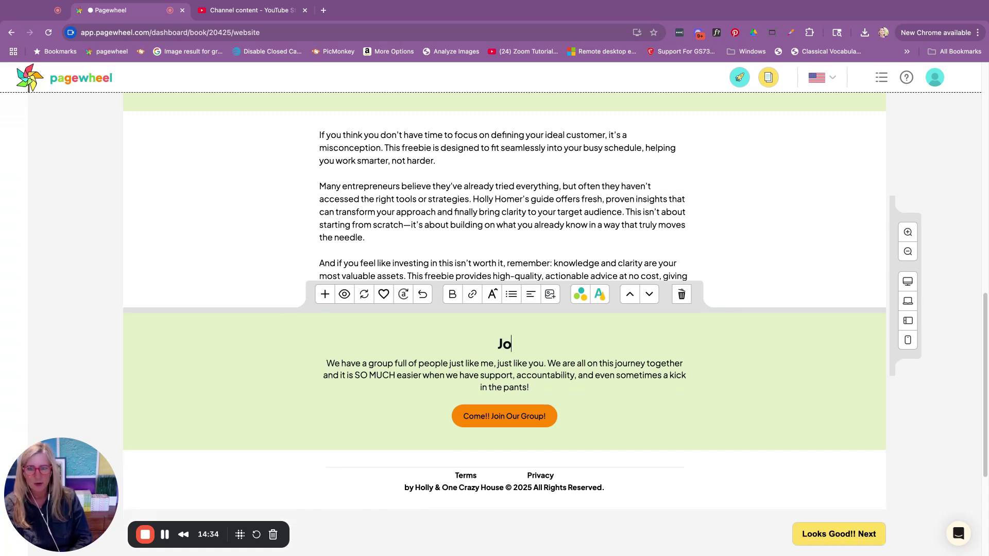
{"action": "type", "text": "in the Coaching Program"}
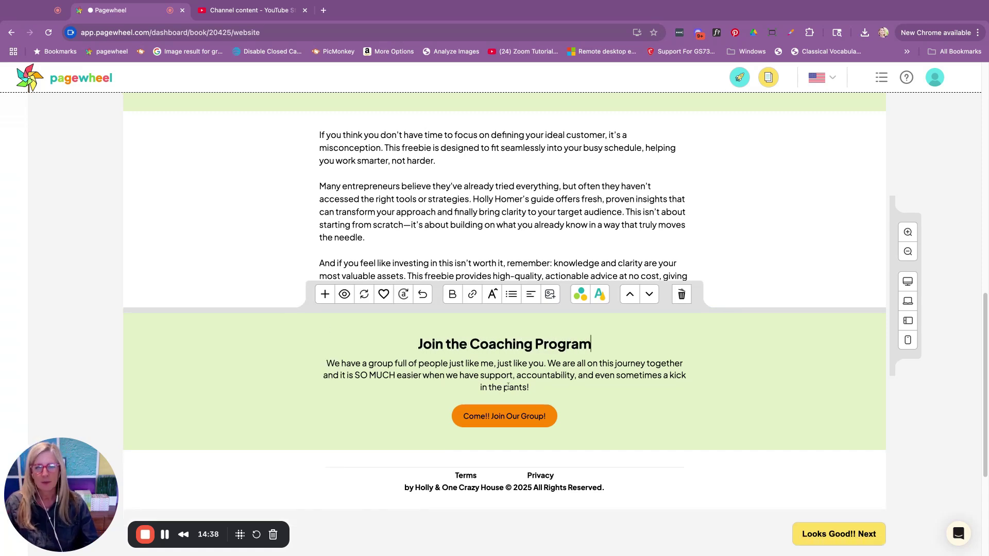
- Replace the paragraph under the coaching heading with the coach's first name and "coaches one-on-one and can change the course of your business"
{"action": "left_click_drag", "start_coordinate": [378, 364], "coordinate": [314, 366]}
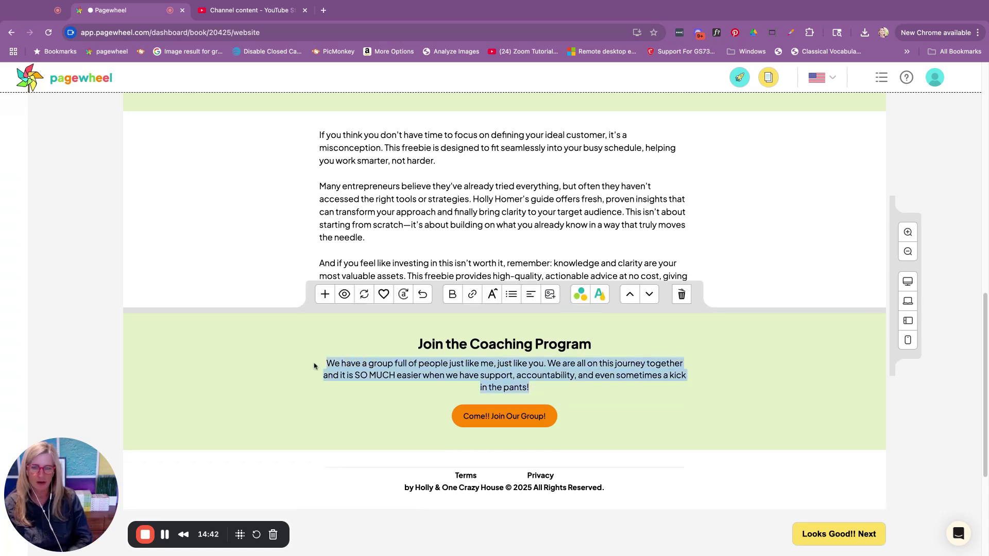
{"action": "type", "text": "Holly coaches one"}
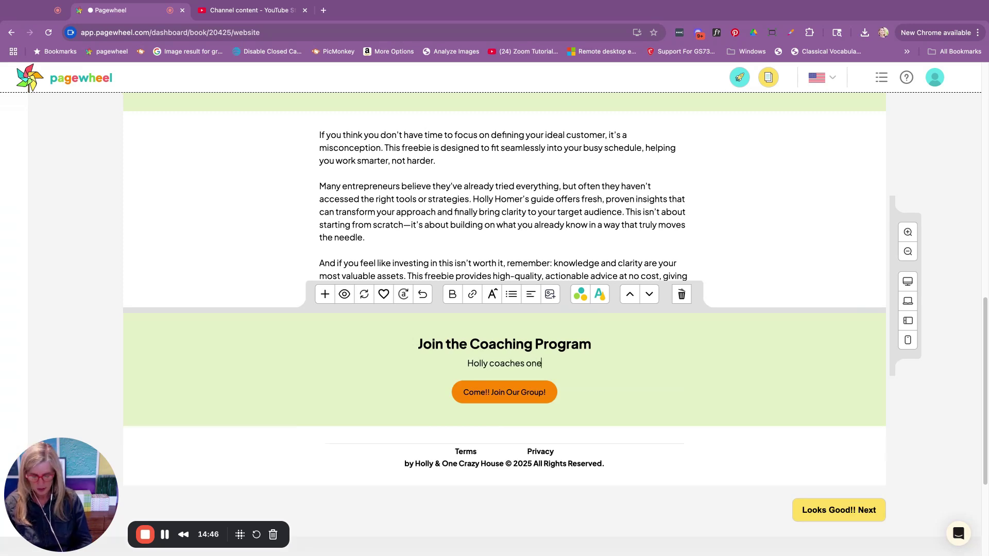
{"action": "type", "text": "-on"}
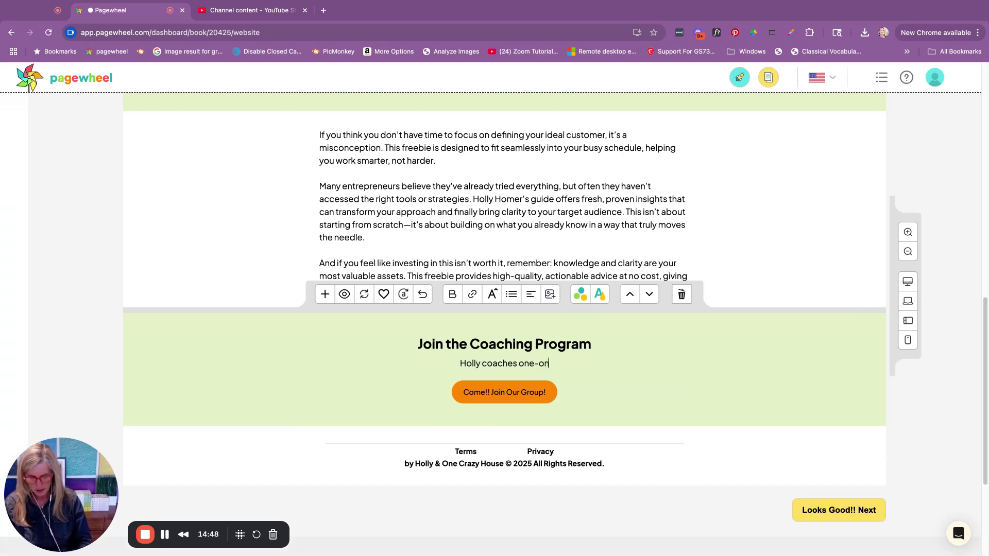
{"action": "type", "text": "-one and c"}
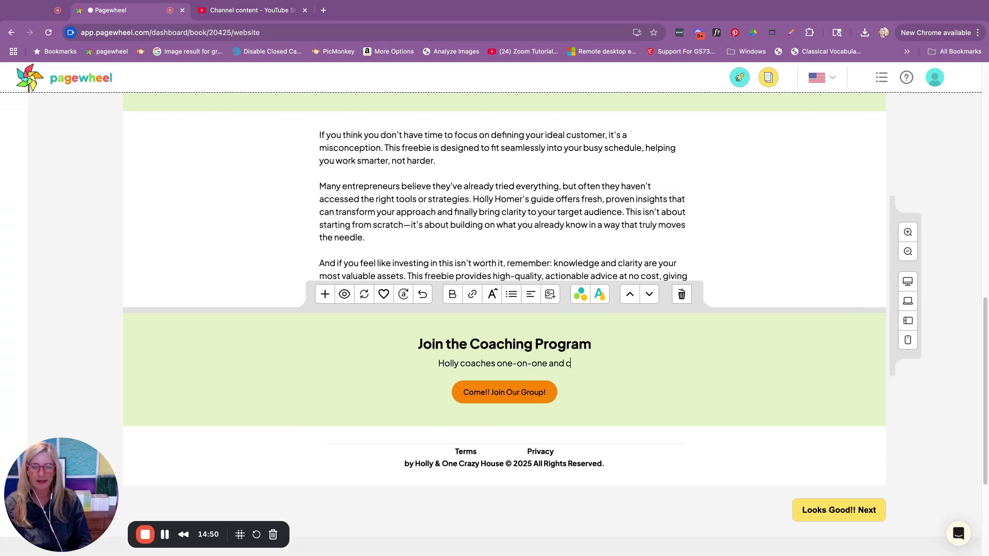
{"action": "type", "text": "an change"}
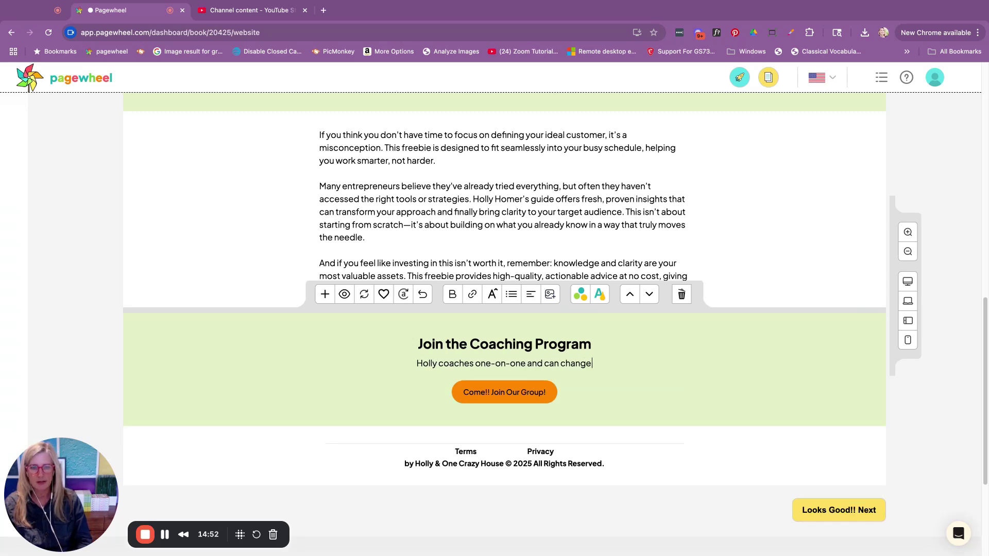
{"action": "type", "text": " the course of your"}
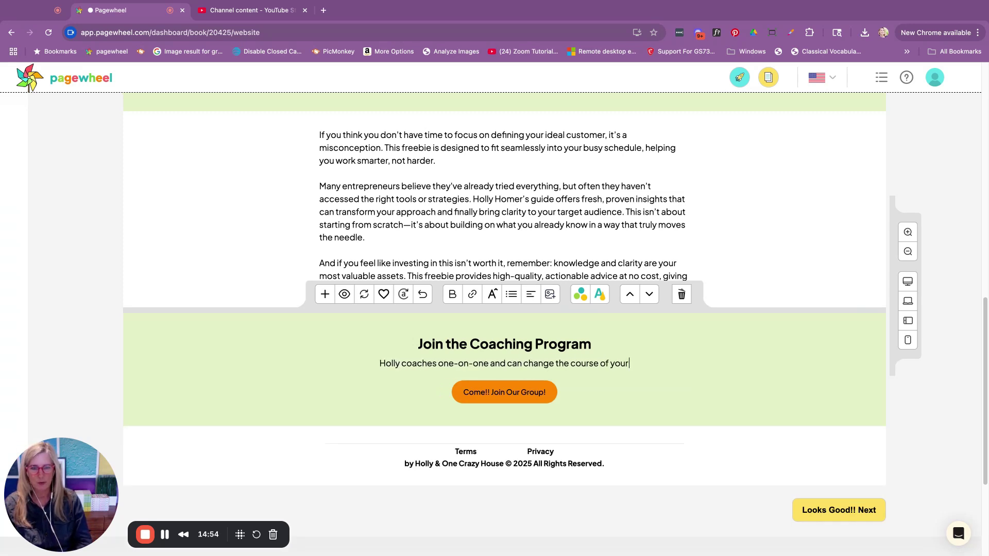
{"action": "type", "text": " business"}
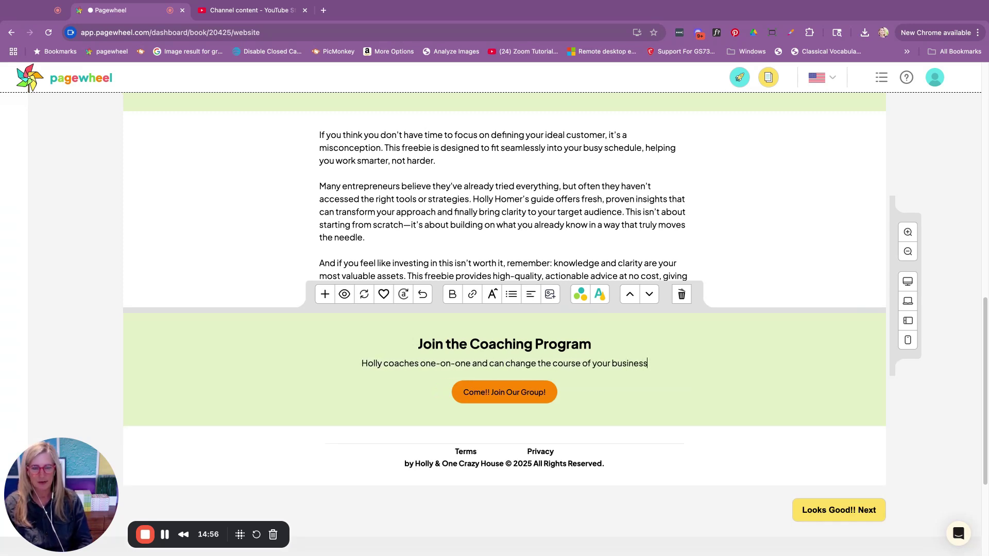
- Complete the coaching paragraph with "future. Book your free call to see if it is a fit:"
{"action": "type", "text": " future.  Book your free"}
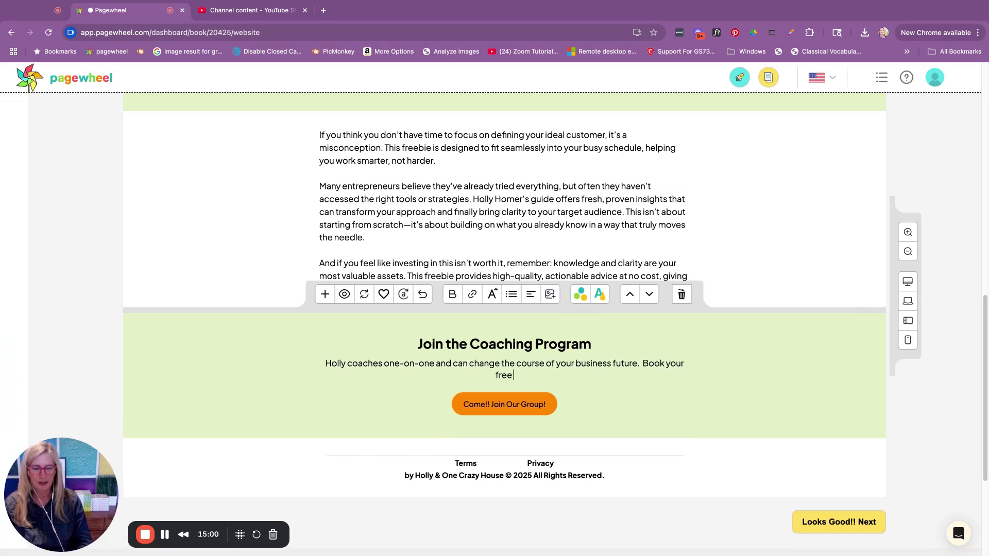
{"action": "type", "text": " call to"}
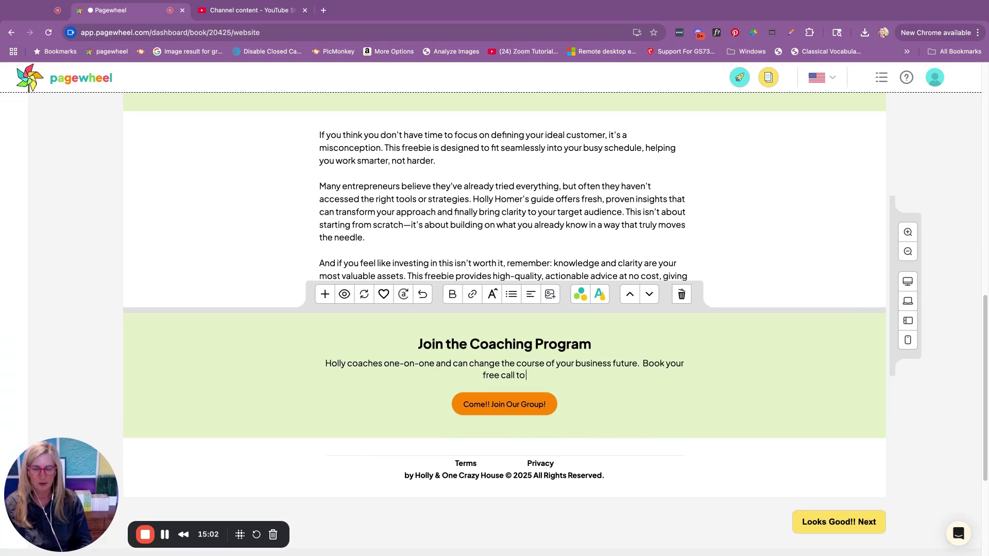
{"action": "type", "text": " see if it is a fit:"}
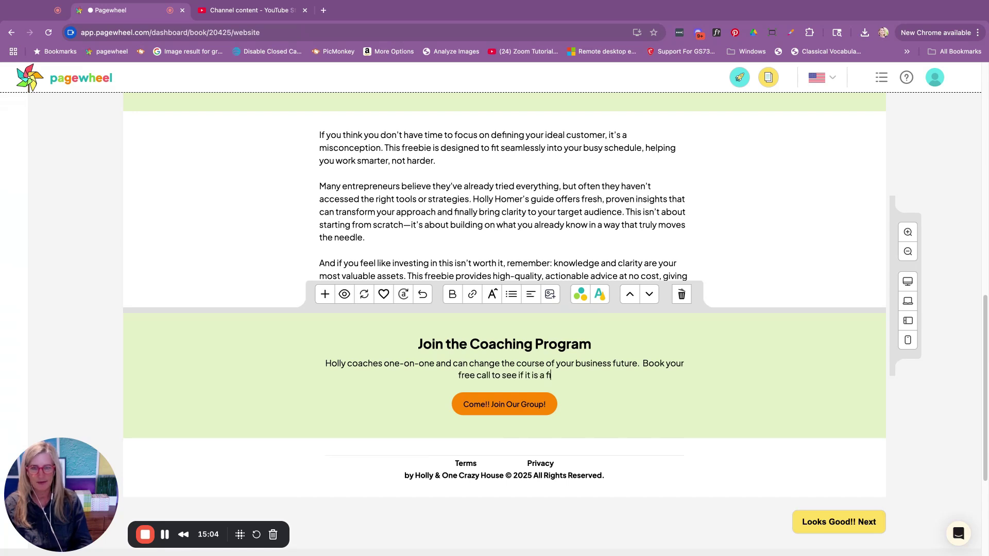
- Replace the label of the orange button below the coaching paragraph with "Schedule Now!"
{"action": "left_click", "coordinate": [548, 406]}
{"action": "key", "text": "shift+Left"}
{"action": "key", "text": "shift+Left"}
{"action": "key", "text": "shift+Left"}
{"action": "key", "text": "shift+Left"}
{"action": "key", "text": "shift+Left"}
{"action": "key", "text": "shift+Left"}
{"action": "key", "text": "shift+Left"}
{"action": "key", "text": "shift+Left"}
{"action": "key", "text": "shift+Left"}
{"action": "key", "text": "shift+Left"}
{"action": "key", "text": "shift+Left"}
{"action": "key", "text": "shift+Left"}
{"action": "key", "text": "shift+Left"}
{"action": "key", "text": "shift+Left"}
{"action": "key", "text": "shift+Left"}
{"action": "key", "text": "shift+Left"}
{"action": "key", "text": "shift+Left"}
{"action": "key", "text": "shift+Left"}
{"action": "key", "text": "shift+Left"}
{"action": "key", "text": "Left"}
{"action": "key", "text": "BackSpace"}
{"action": "key", "text": "BackSpace"}
{"action": "key", "text": "BackSpace"}
{"action": "key", "text": "Delete"}
{"action": "key", "text": "Delete"}
{"action": "key", "text": "Delete"}
{"action": "key", "text": "Delete"}
{"action": "key", "text": "Delete"}
{"action": "key", "text": "Delete"}
{"action": "key", "text": "Delete"}
{"action": "key", "text": "Delete"}
{"action": "key", "text": "Delete"}
{"action": "key", "text": "Delete"}
{"action": "key", "text": "Delete"}
{"action": "key", "text": "Delete"}
{"action": "key", "text": "Delete"}
{"action": "key", "text": "Delete"}
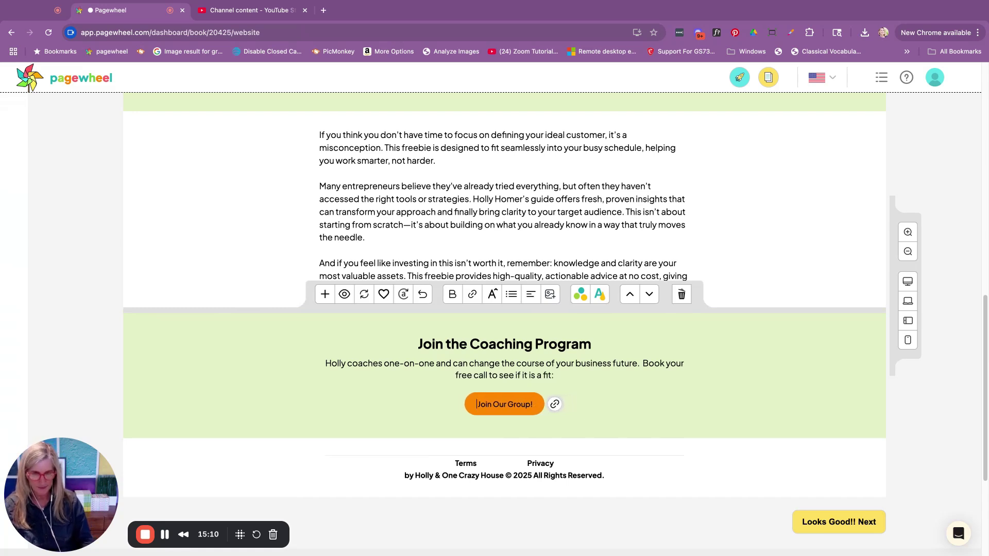
{"action": "key", "text": "Delete"}
{"action": "key", "text": "Delete"}
{"action": "key", "text": "Delete"}
{"action": "key", "text": "Delete"}
{"action": "key", "text": "Delete"}
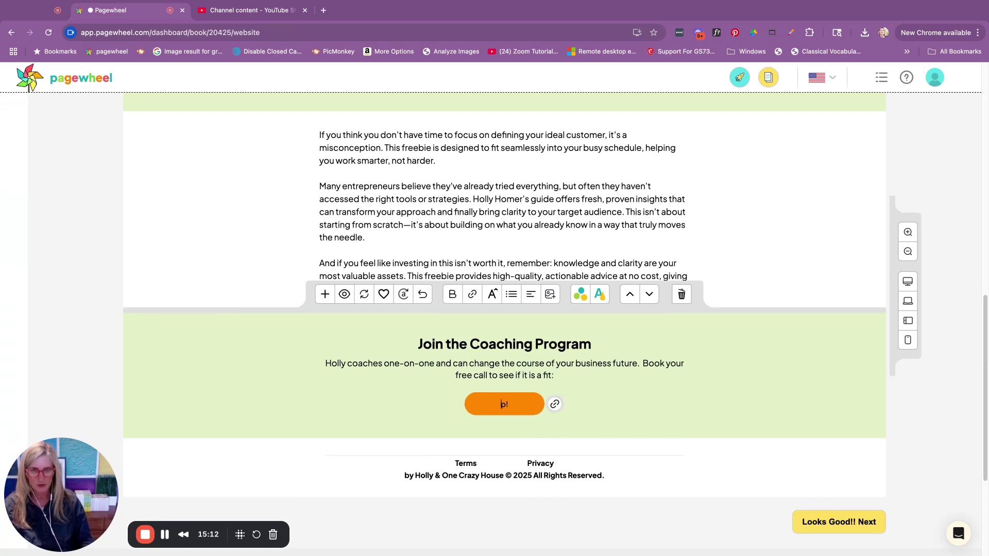
{"action": "type", "text": "Schedu"}
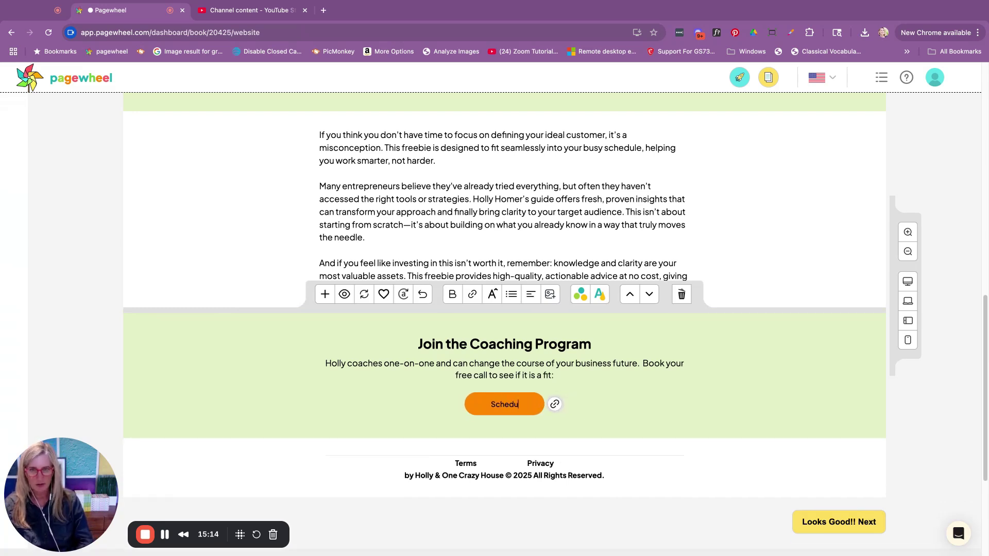
{"action": "type", "text": "le Now!"}
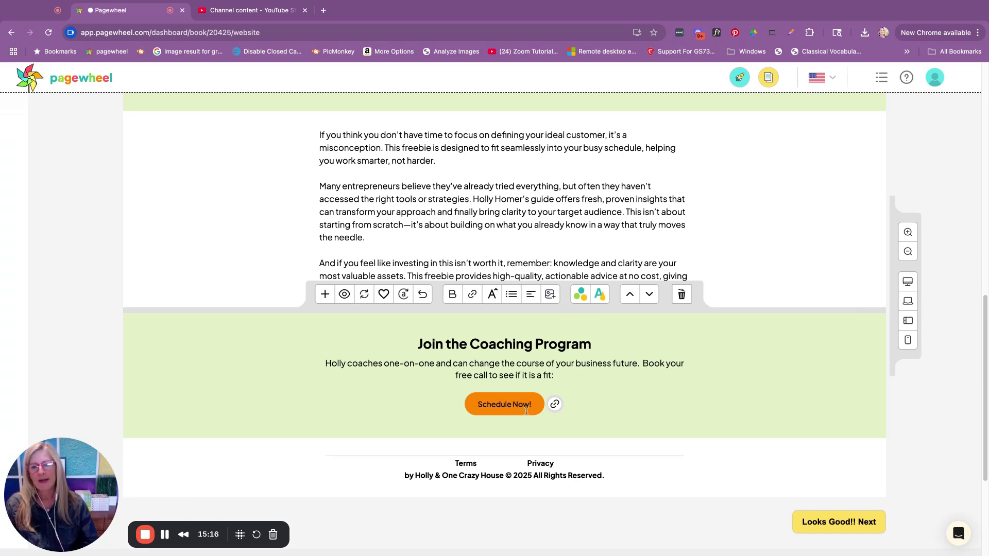
{"action": "left_click", "coordinate": [555, 405]}
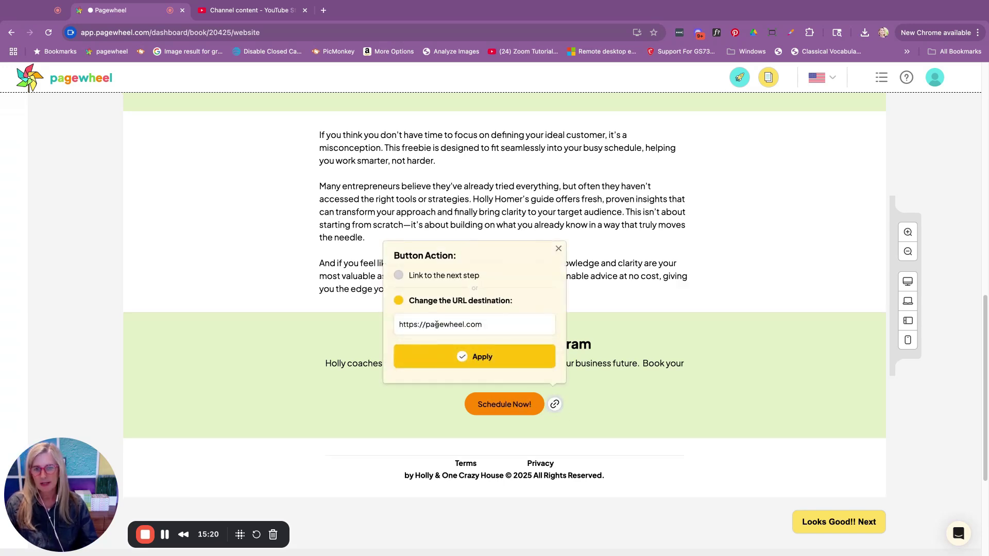
{"action": "left_click", "coordinate": [484, 358]}
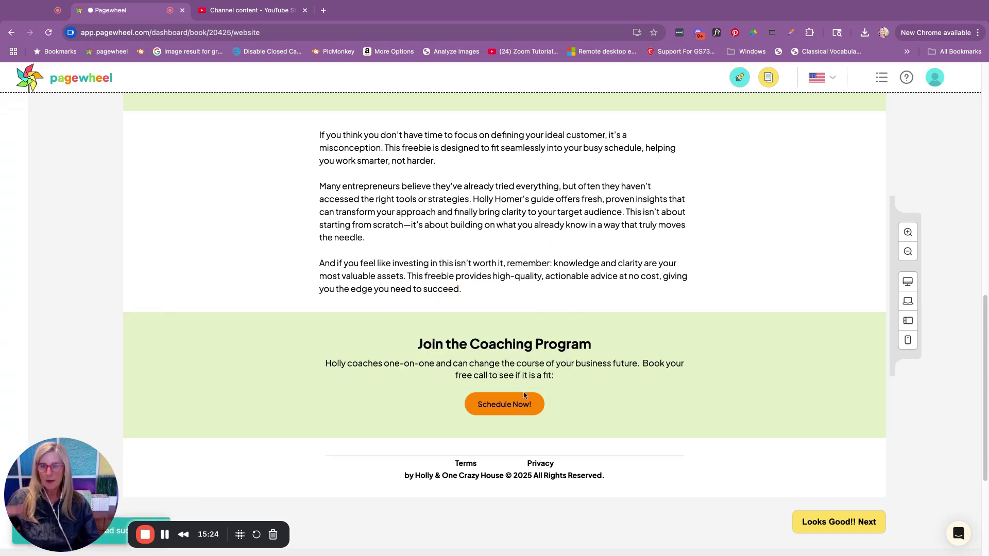
{"action": "scroll", "coordinate": [525, 395], "scroll_direction": "up", "scroll_amount": 15}
{"action": "scroll", "coordinate": [555, 304], "scroll_direction": "down", "scroll_amount": 6}
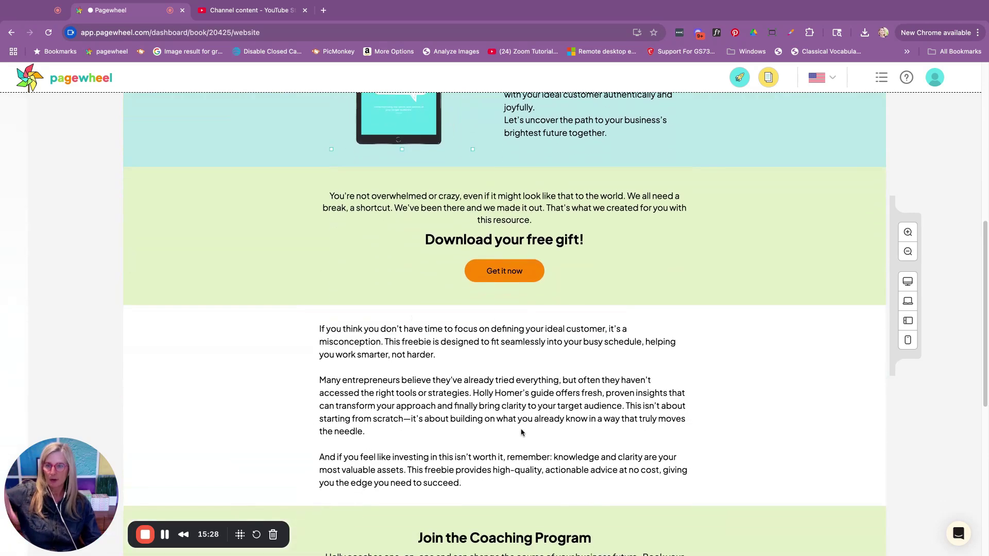
{"action": "scroll", "coordinate": [521, 432], "scroll_direction": "down", "scroll_amount": 5}
{"action": "mouse_move", "coordinate": [496, 305]}
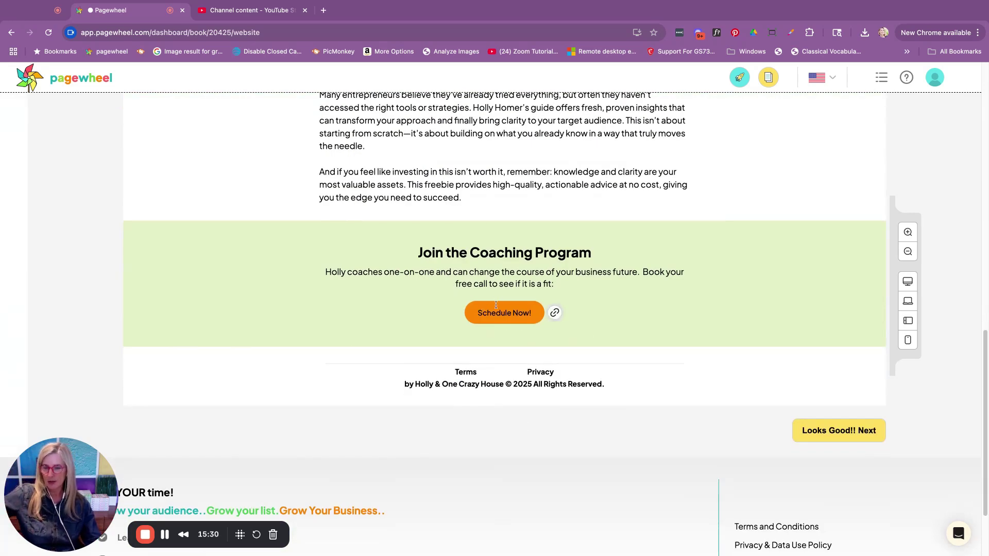
- Accept the delivery page and its meta data without tracking pixels, and look over the delivery email
{"action": "left_click", "coordinate": [847, 439]}
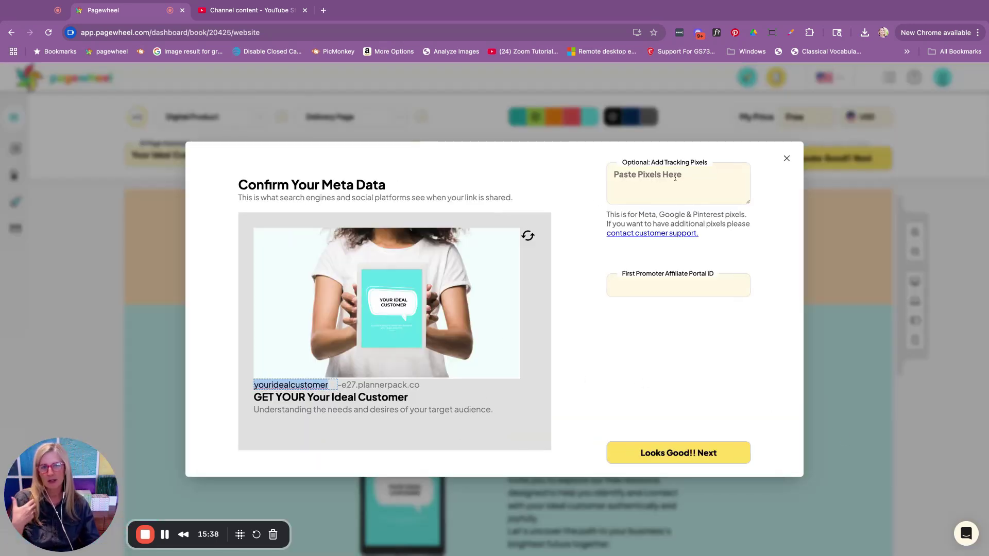
{"action": "left_click", "coordinate": [678, 453]}
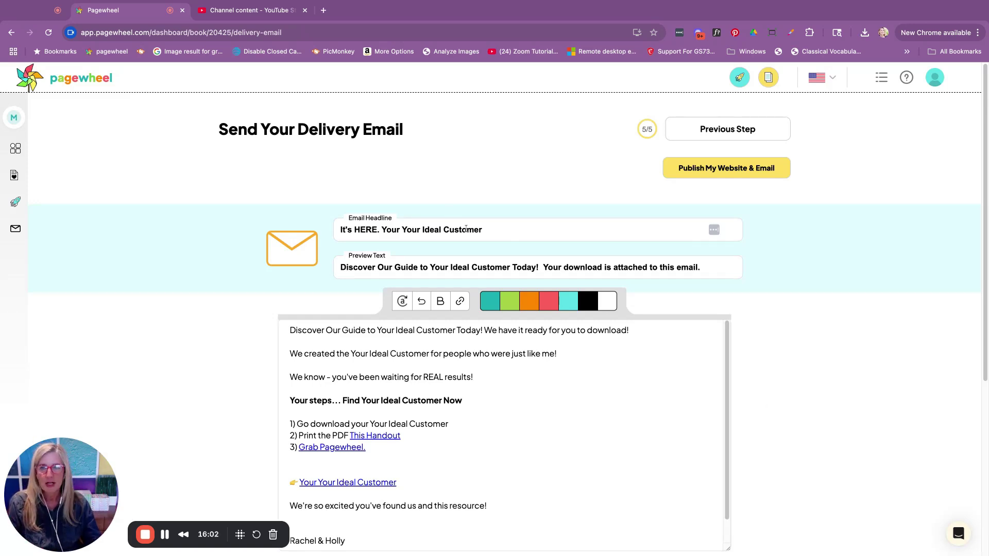
{"action": "scroll", "coordinate": [497, 239], "scroll_direction": "down", "scroll_amount": 3}
{"action": "scroll", "coordinate": [393, 203], "scroll_direction": "up", "scroll_amount": 3}
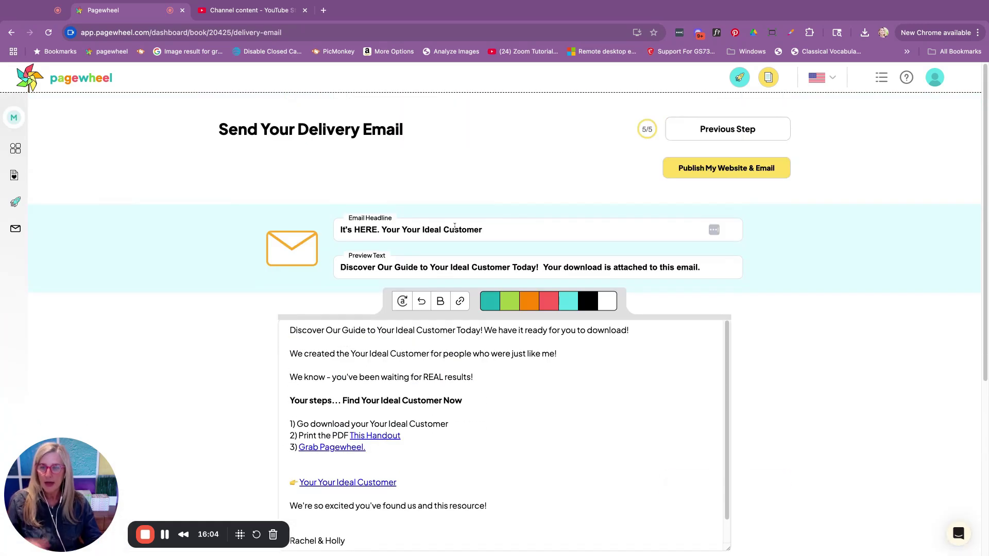
- Replace the email headline with "Don't forget about your freebie from" followed by the coach's first name
{"action": "scroll", "coordinate": [455, 227], "scroll_direction": "down", "scroll_amount": 2}
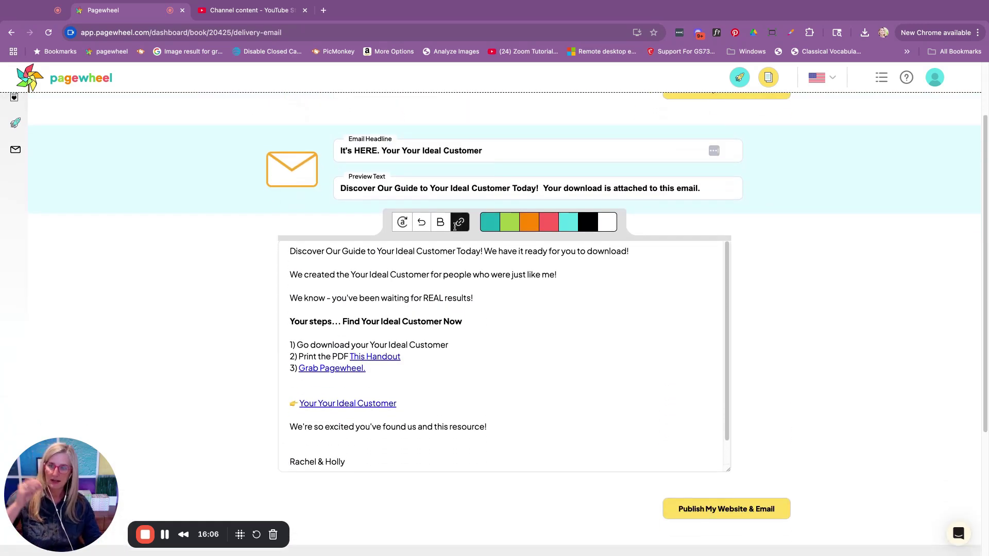
{"action": "left_click", "coordinate": [492, 147]}
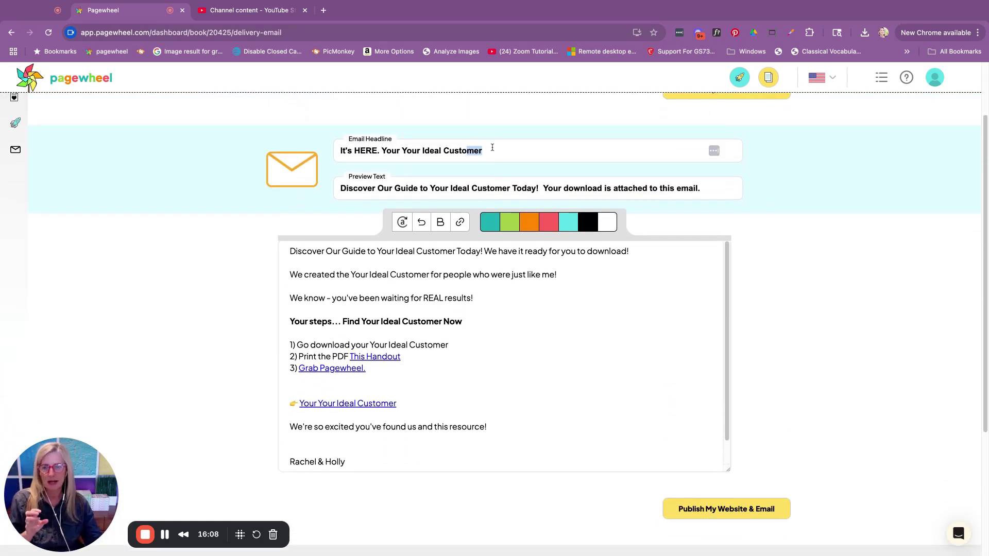
{"action": "left_click_drag", "start_coordinate": [492, 148], "coordinate": [310, 156]}
{"action": "type", "text": "Do"}
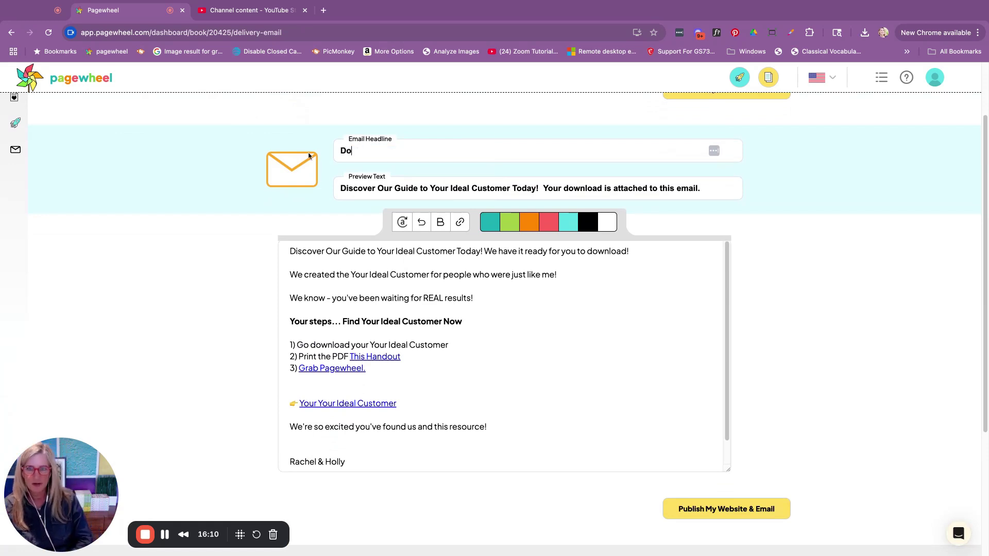
{"action": "type", "text": "n't forget about your freeb"}
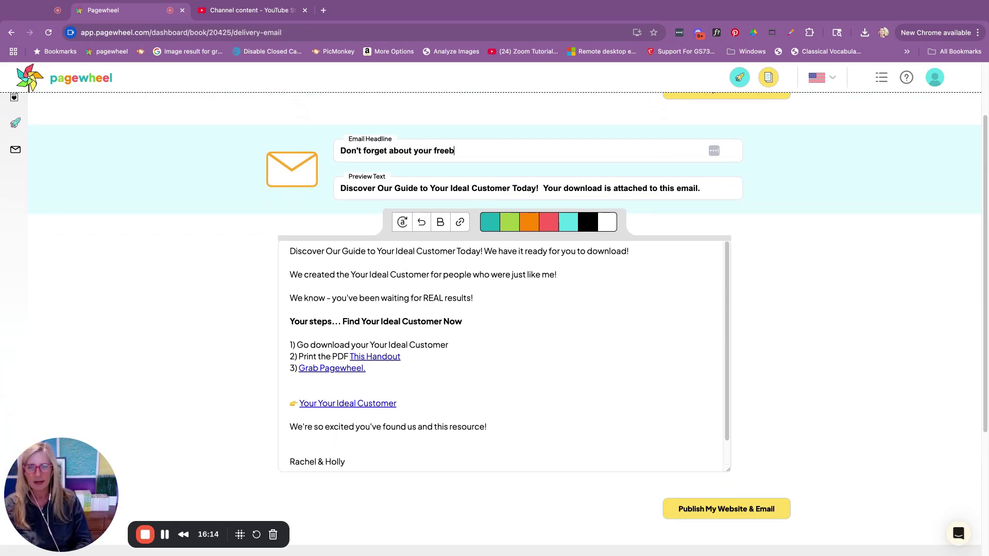
{"action": "type", "text": "ie from Holly"}
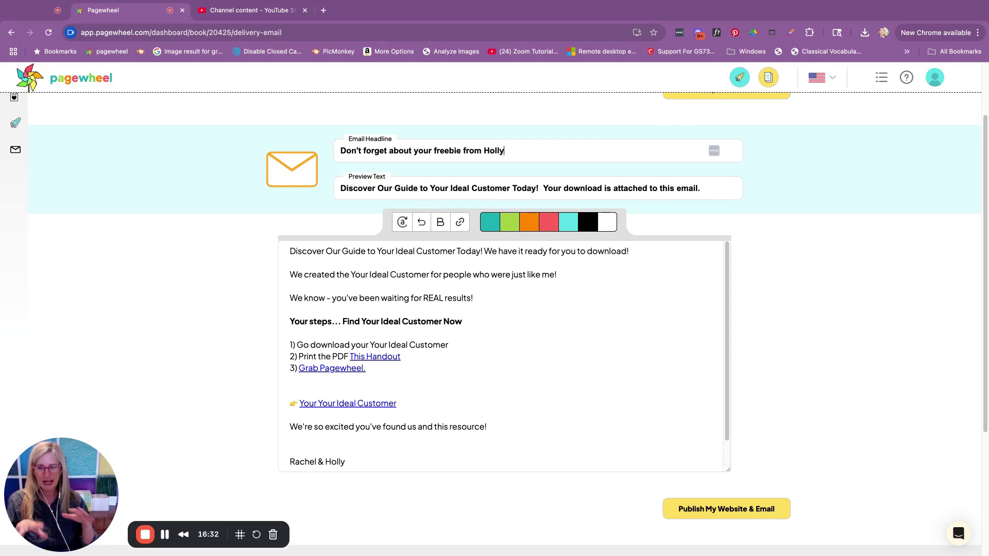
- Remove the blank line between the signature names and the P.S. line in the delivery email
{"action": "scroll", "coordinate": [369, 467], "scroll_direction": "down", "scroll_amount": 5}
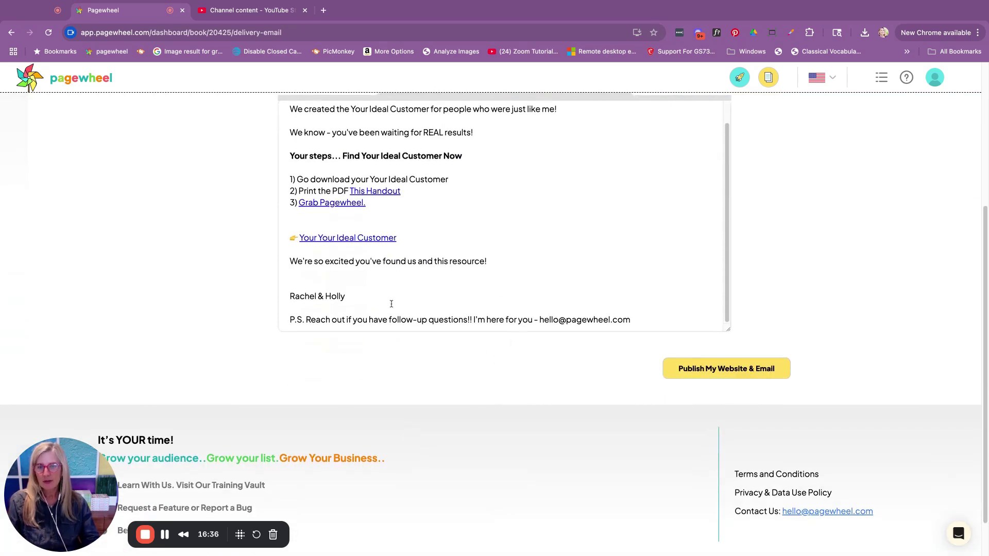
{"action": "left_click", "coordinate": [294, 305]}
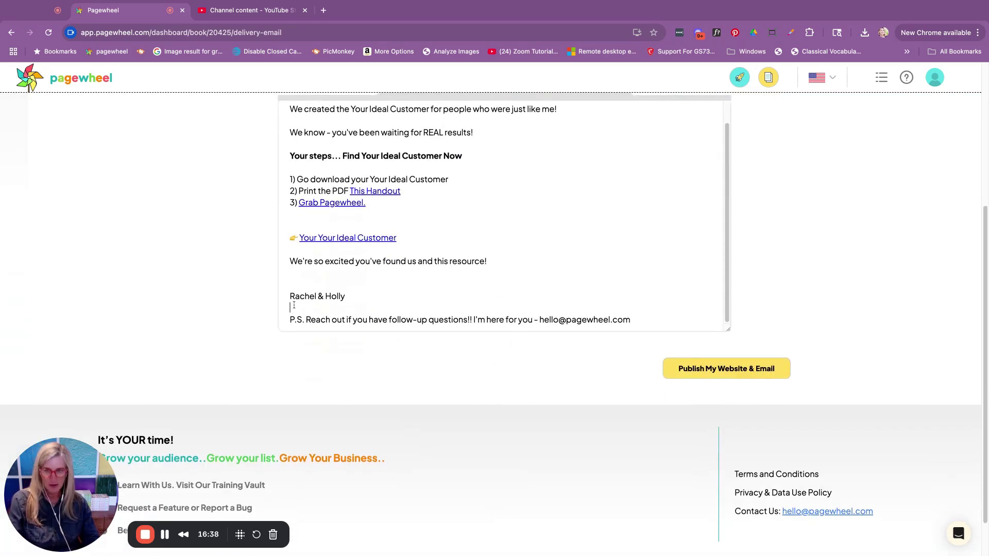
{"action": "key", "text": "Delete"}
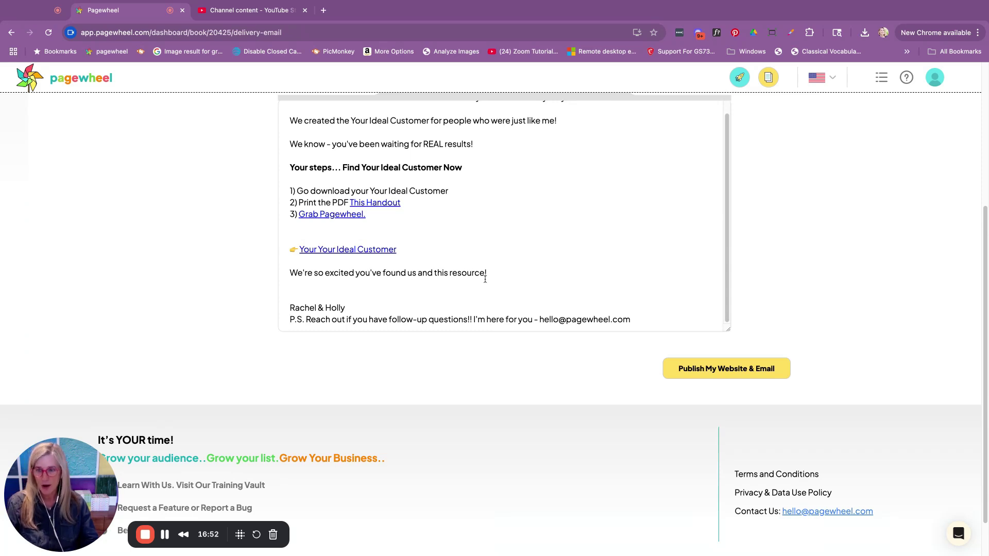
- Select the contact e-mail address at the end of the delivery email's P.S. line
{"action": "left_click", "coordinate": [631, 322]}
{"action": "key", "text": "shift+Left"}
{"action": "key", "text": "shift+Left"}
{"action": "key", "text": "shift+Left"}
{"action": "key", "text": "shift+Left"}
{"action": "key", "text": "shift+Left"}
{"action": "key", "text": "shift+Left"}
{"action": "key", "text": "shift+Left"}
{"action": "key", "text": "shift+Left"}
{"action": "key", "text": "shift+Left"}
{"action": "key", "text": "shift+Left"}
{"action": "key", "text": "shift+Left"}
{"action": "key", "text": "shift+Left"}
{"action": "key", "text": "shift+Left"}
{"action": "key", "text": "shift+Left"}
{"action": "key", "text": "shift+Left"}
{"action": "key", "text": "shift+Left"}
{"action": "key", "text": "shift+Left"}
{"action": "key", "text": "shift+Left"}
{"action": "key", "text": "shift+Left"}
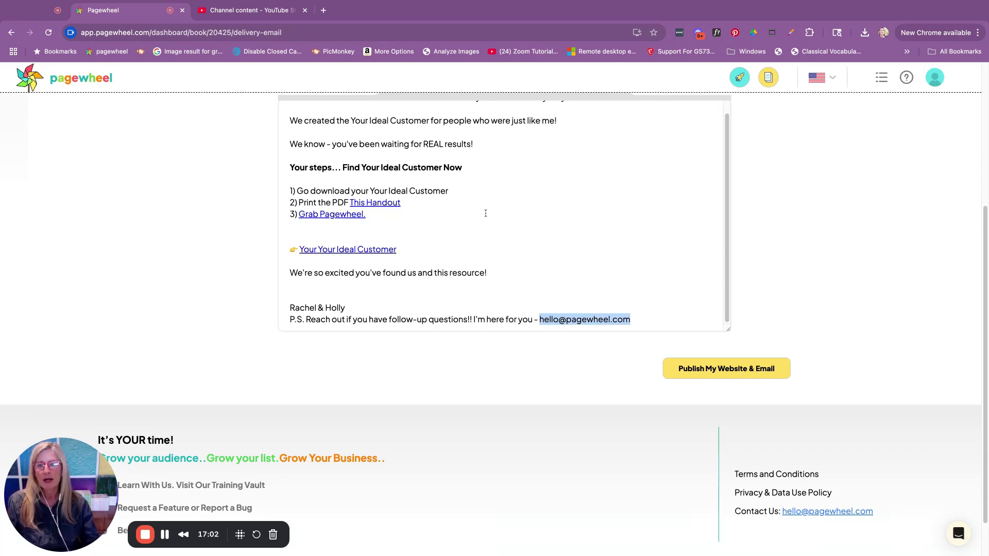
- Proceed to publishing the website and email, and open the sales page from its listed URL
{"action": "scroll", "coordinate": [486, 214], "scroll_direction": "up", "scroll_amount": 1}
{"action": "scroll", "coordinate": [237, 210], "scroll_direction": "up", "scroll_amount": 3}
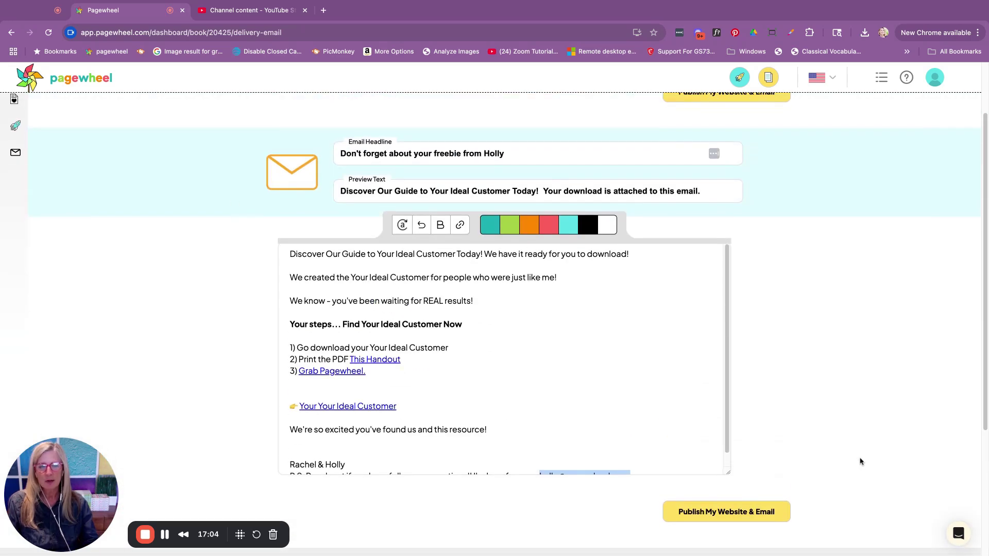
{"action": "left_click", "coordinate": [735, 514]}
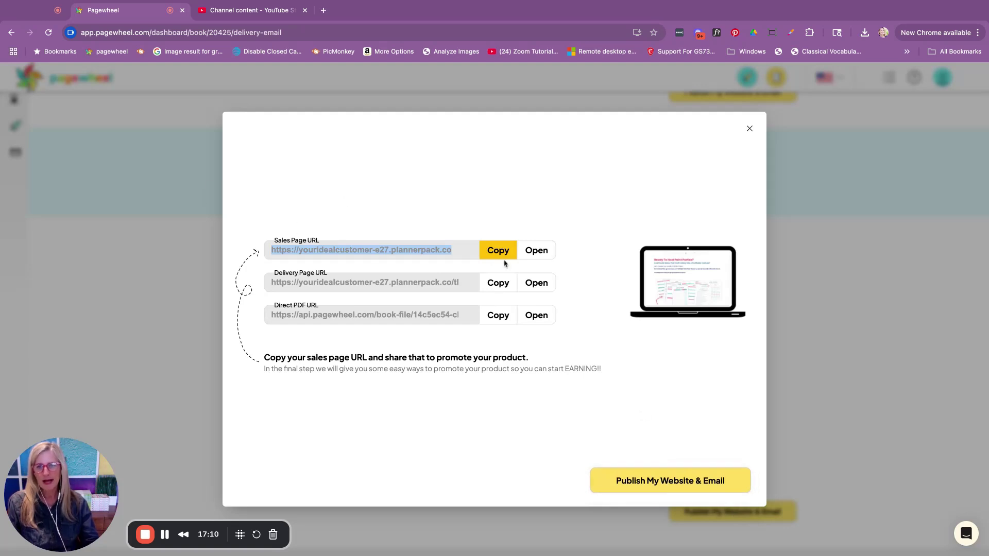
{"action": "left_click", "coordinate": [537, 254]}
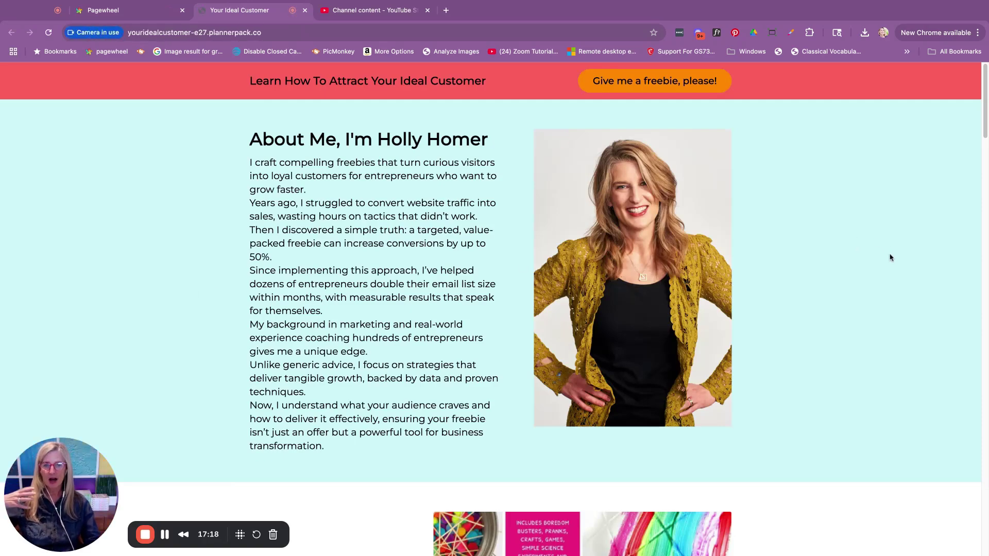
- Examine the live sales page's freebie description, benefit cards and "How To Get Started" section
{"action": "scroll", "coordinate": [890, 257], "scroll_direction": "down", "scroll_amount": 15}
{"action": "scroll", "coordinate": [890, 257], "scroll_direction": "down", "scroll_amount": 15}
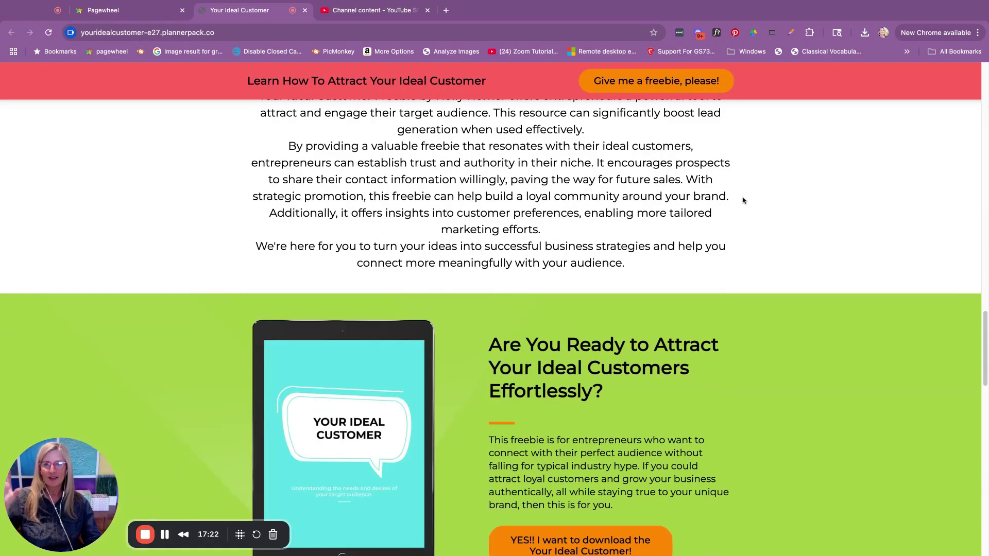
{"action": "scroll", "coordinate": [481, 179], "scroll_direction": "up", "scroll_amount": 2}
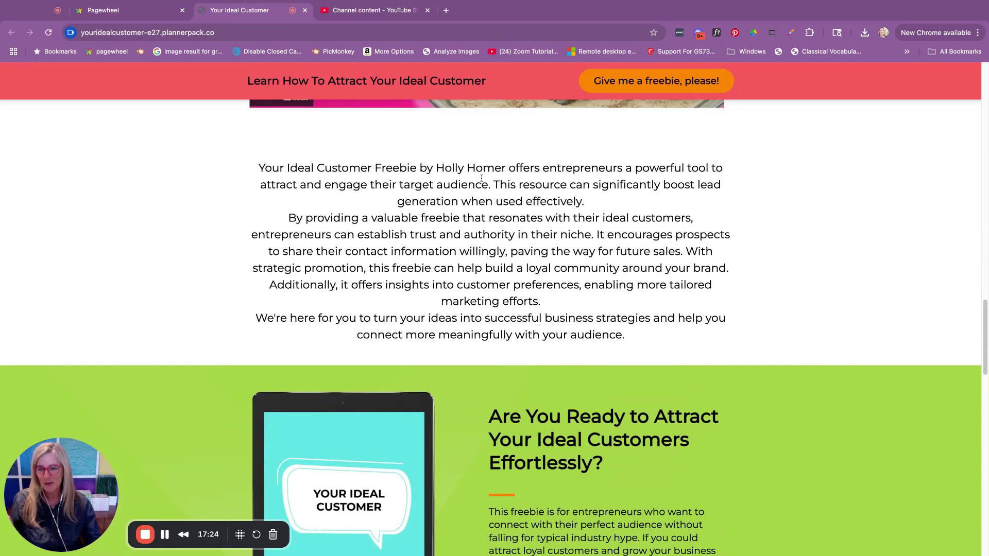
{"action": "scroll", "coordinate": [490, 327], "scroll_direction": "down", "scroll_amount": 4}
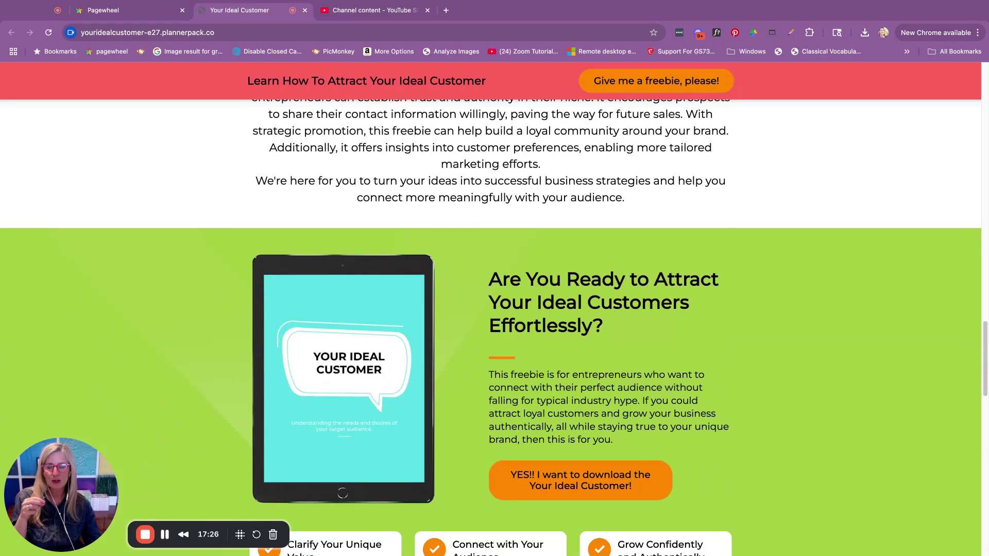
{"action": "scroll", "coordinate": [749, 258], "scroll_direction": "down", "scroll_amount": 5}
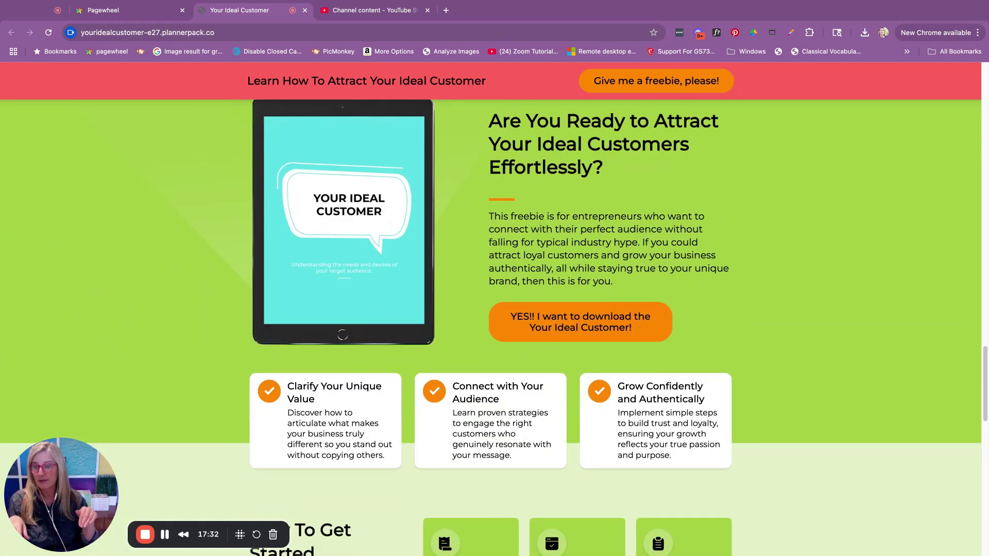
{"action": "scroll", "coordinate": [673, 167], "scroll_direction": "down", "scroll_amount": 10}
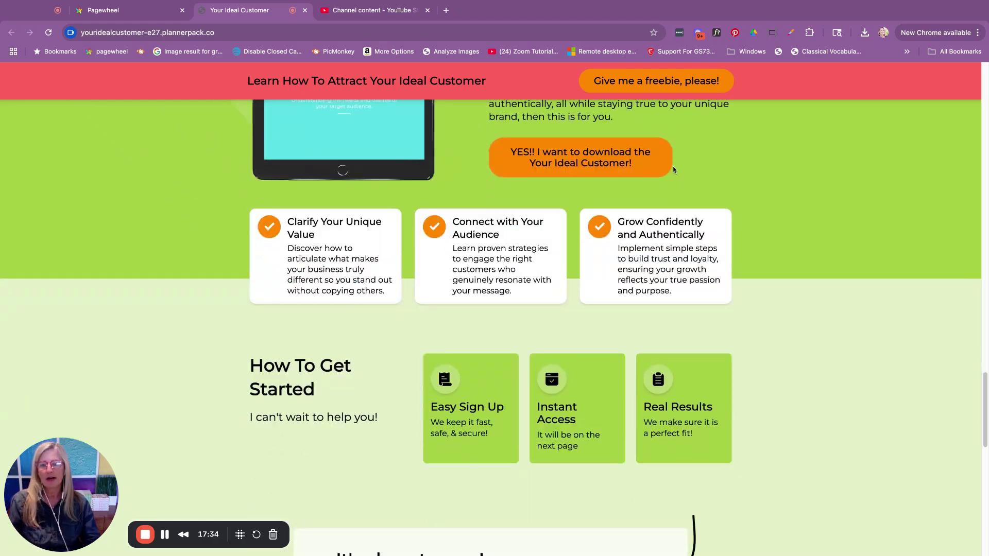
{"action": "scroll", "coordinate": [764, 288], "scroll_direction": "up", "scroll_amount": 15}
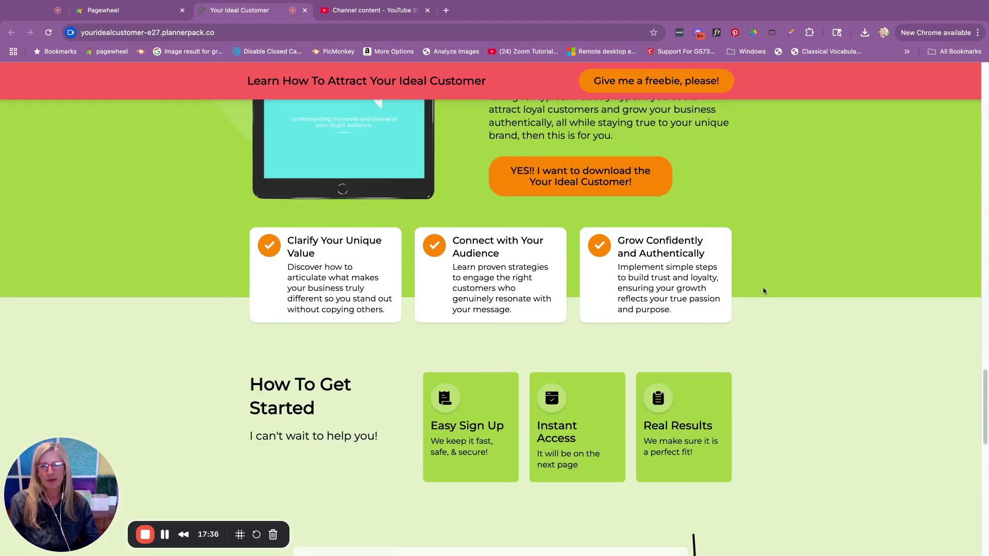
- Test the header's "Give me a freebie, please!" link to the sign-up form and return to the start of the sales page
{"action": "left_click", "coordinate": [661, 82]}
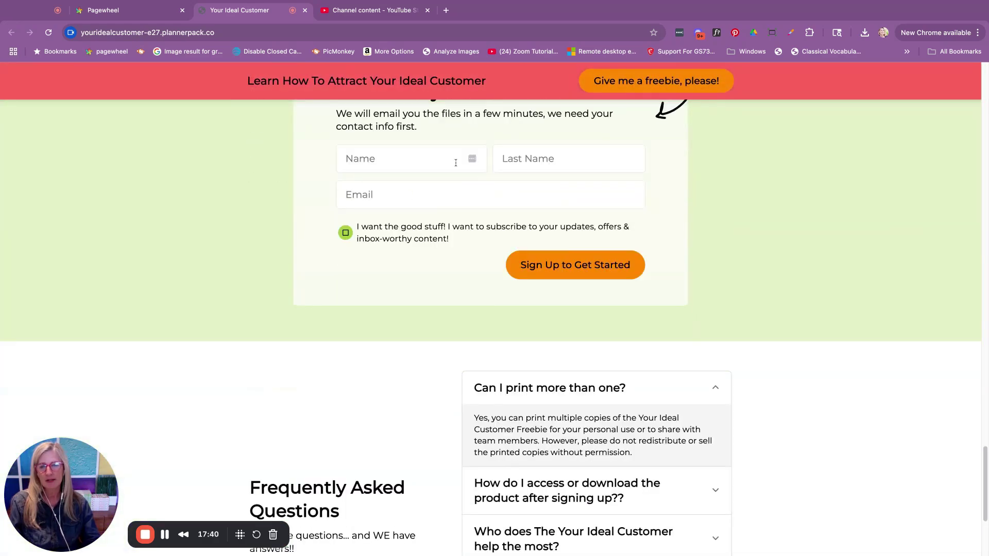
{"action": "scroll", "coordinate": [463, 161], "scroll_direction": "up", "scroll_amount": 15}
{"action": "scroll", "coordinate": [462, 163], "scroll_direction": "down", "scroll_amount": 10}
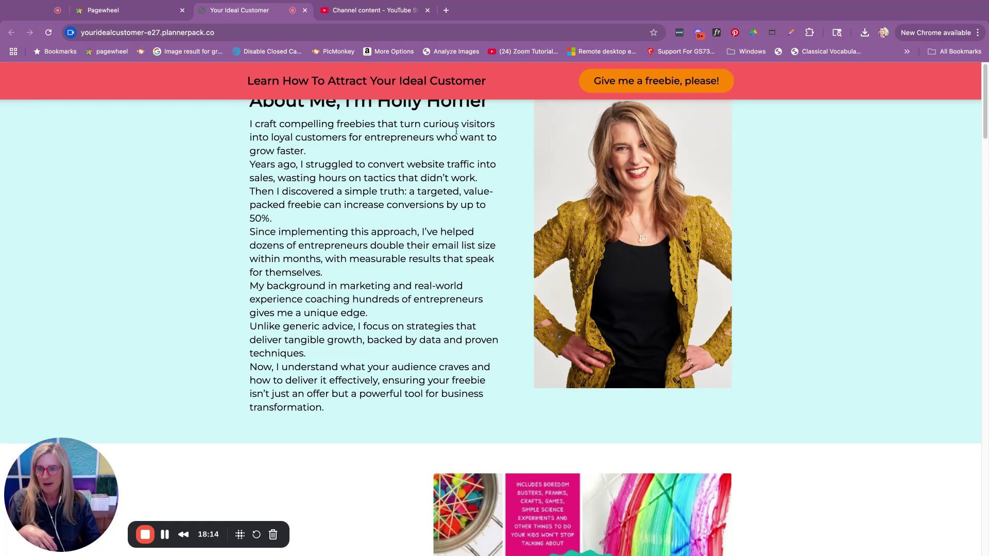
{"action": "scroll", "coordinate": [446, 166], "scroll_direction": "up", "scroll_amount": 1}
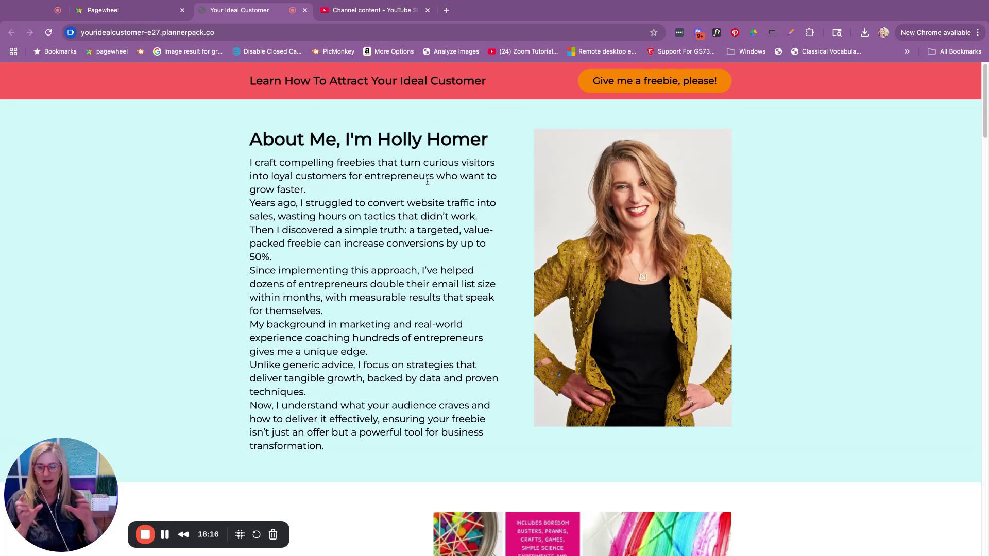